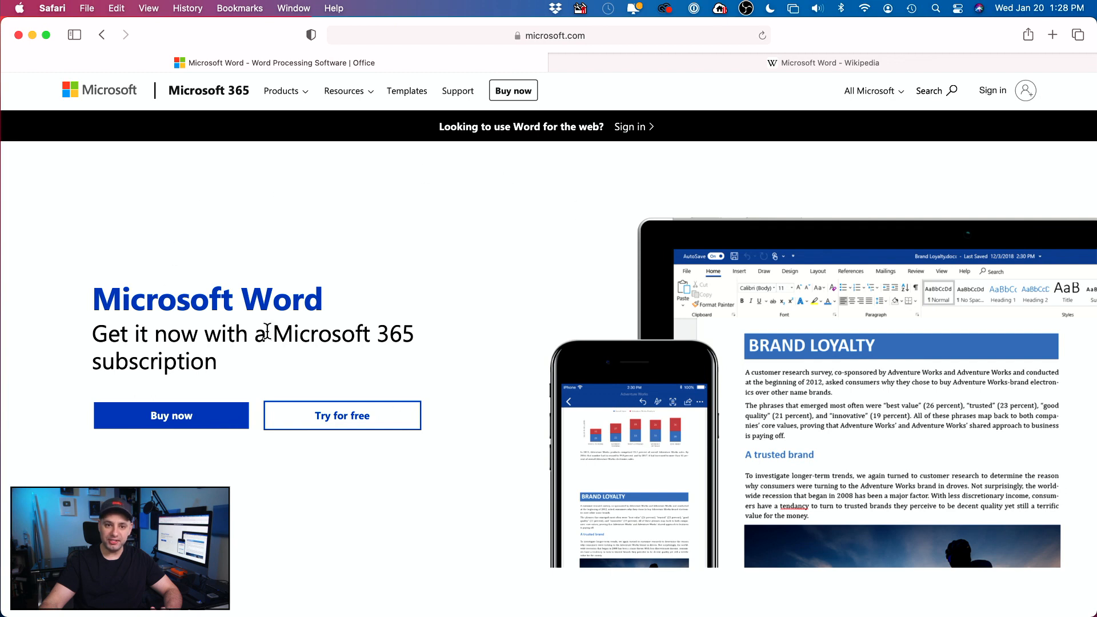
Step: Highlight the Microsoft Word heading text, review the free trial options, then bring up Spotlight
double_click(314, 327)
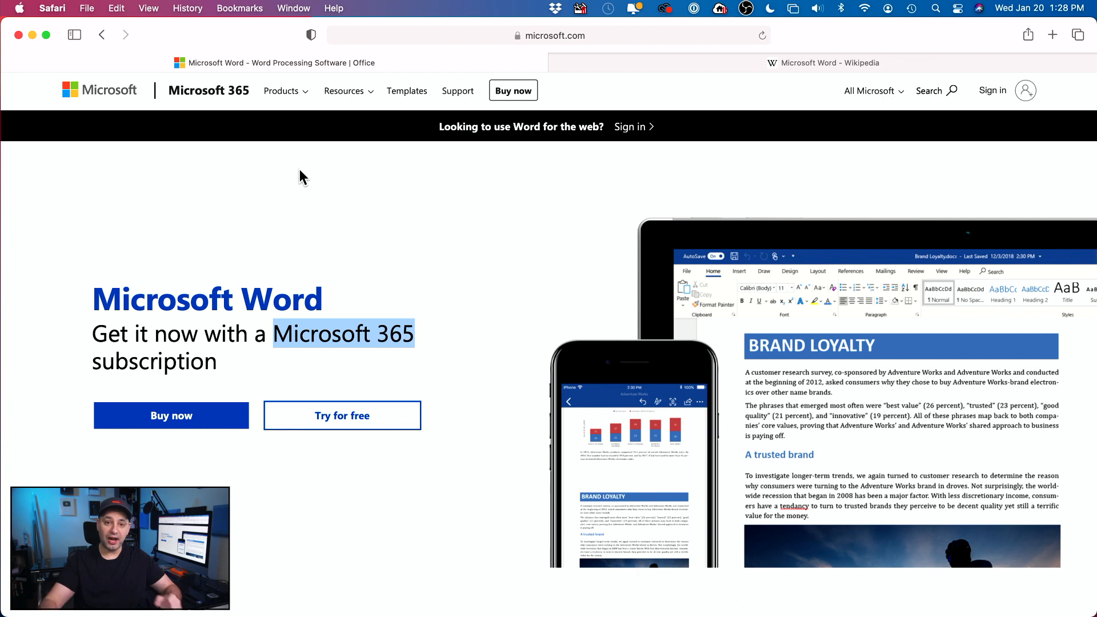
left_click_drag(122, 299, 419, 303)
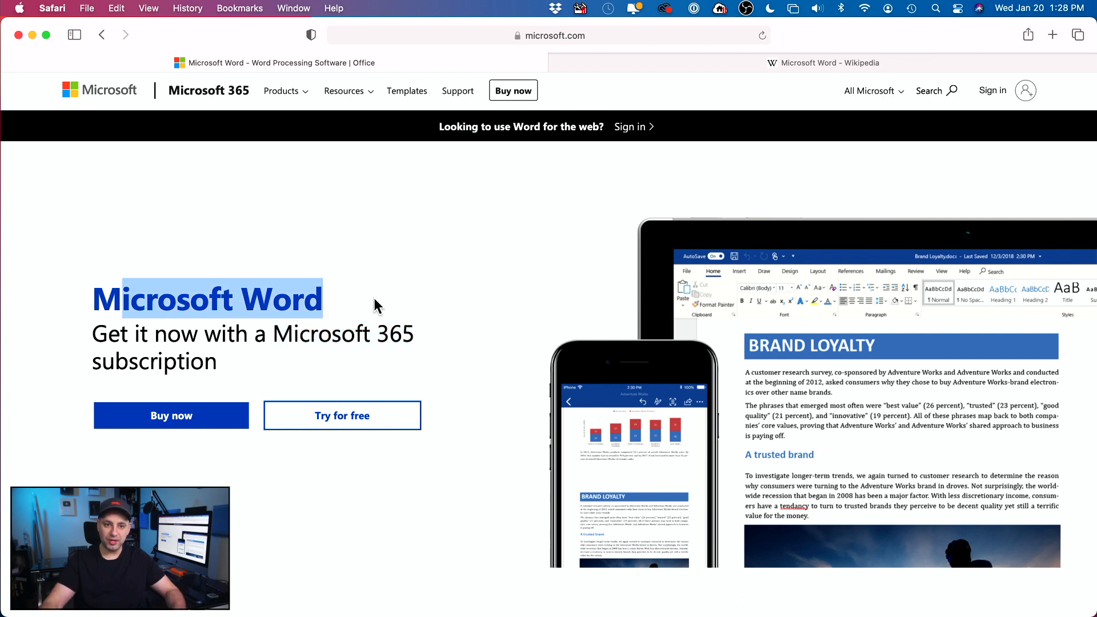
left_click(357, 416)
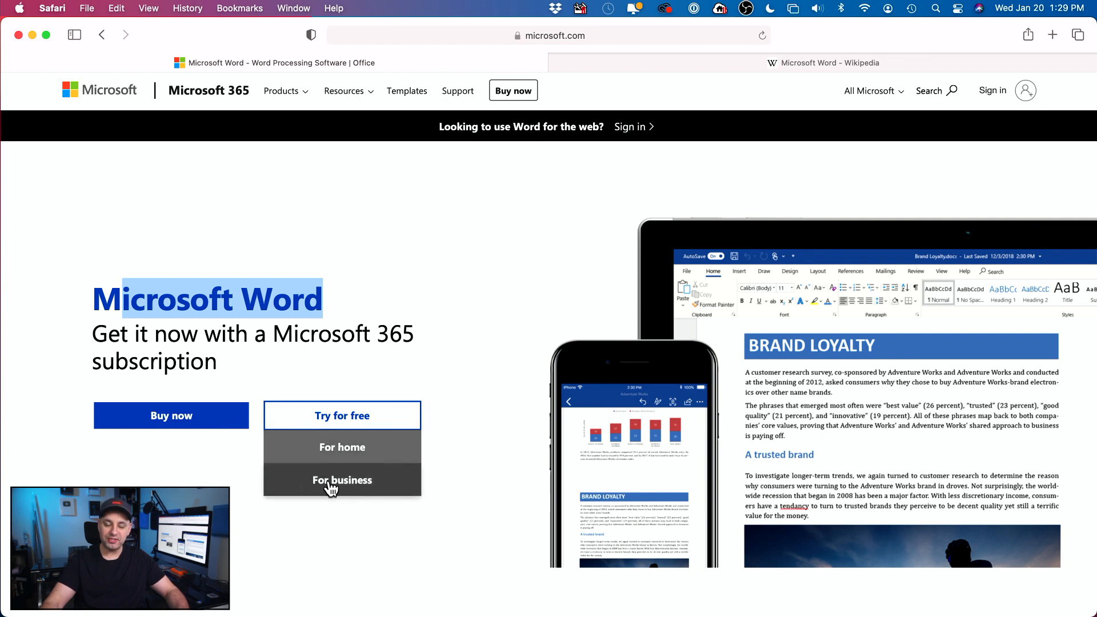
left_click(527, 225)
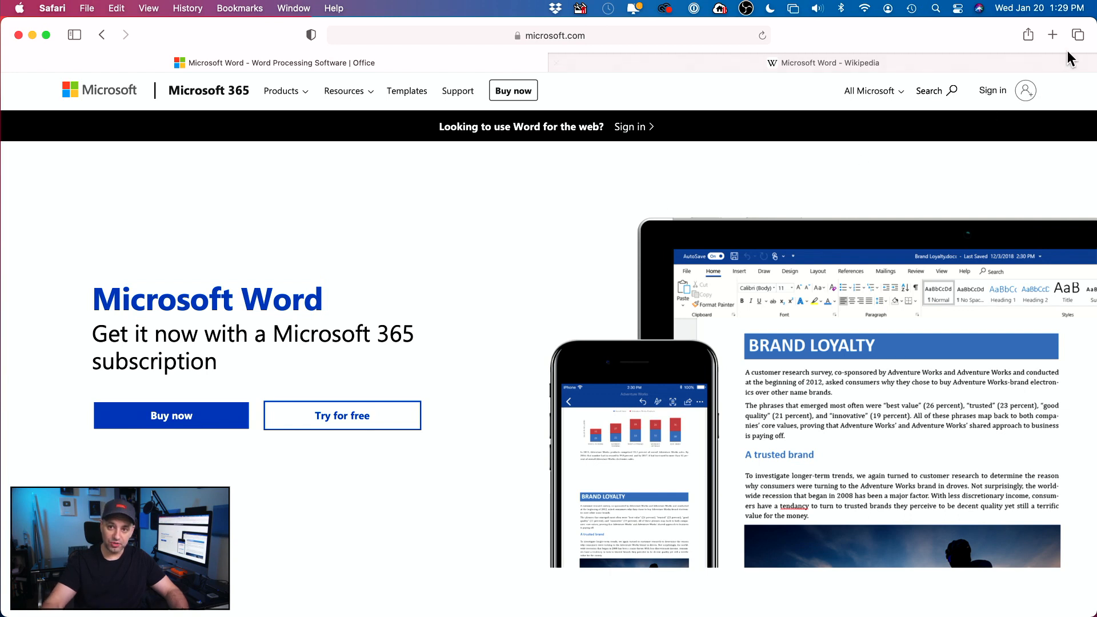
left_click(936, 9)
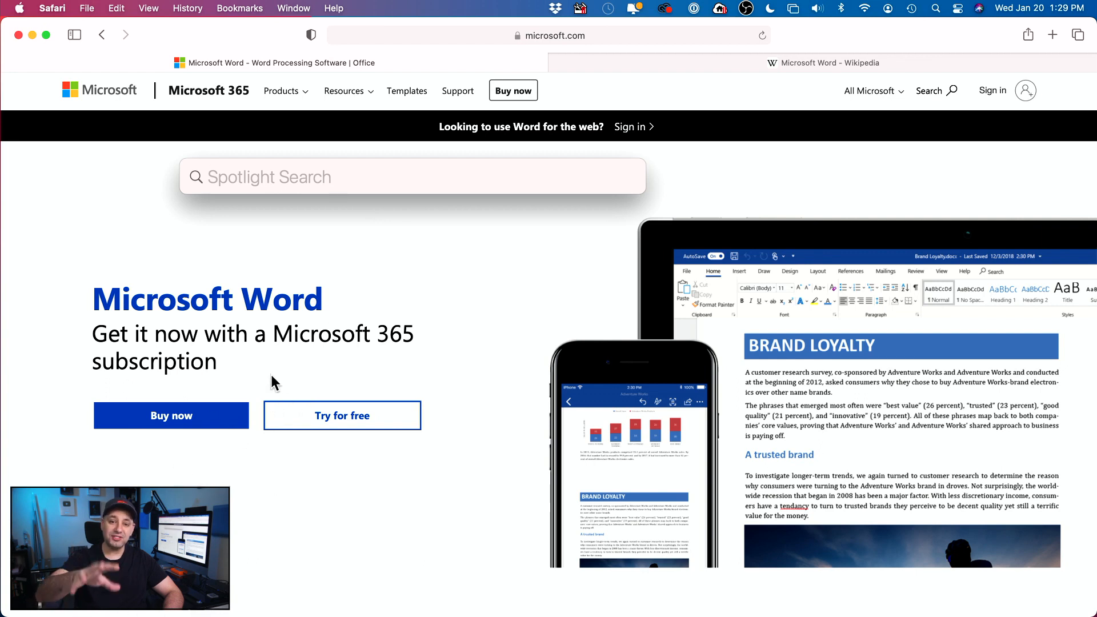
Step: Dismiss the empty Spotlight search field
left_click(352, 359)
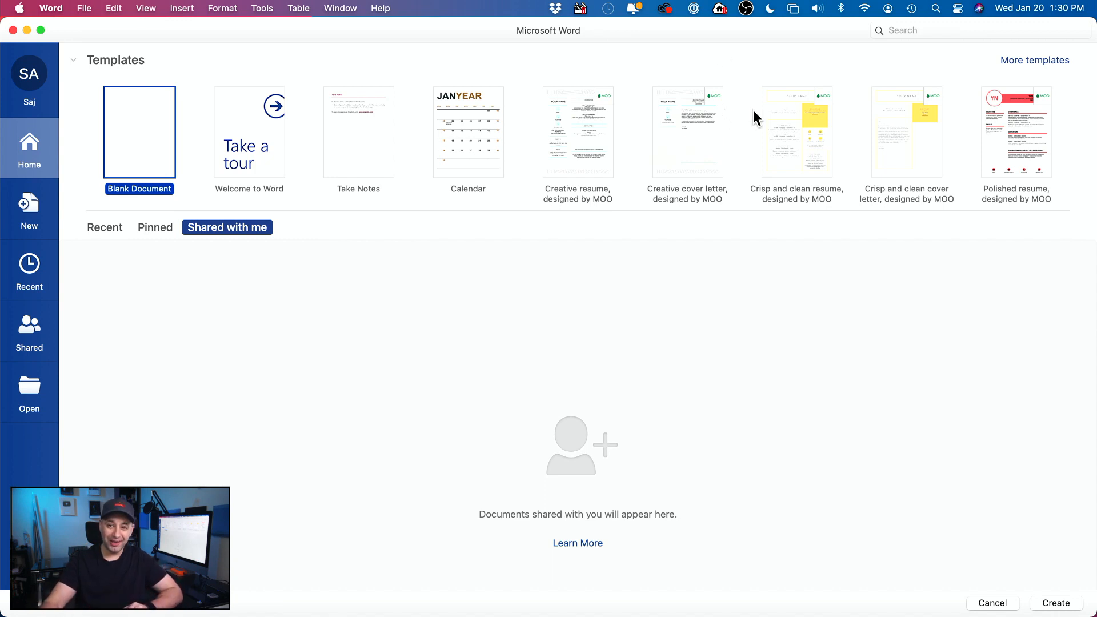
Step: Expand the full gallery of Word document templates and scroll through it
left_click(1026, 61)
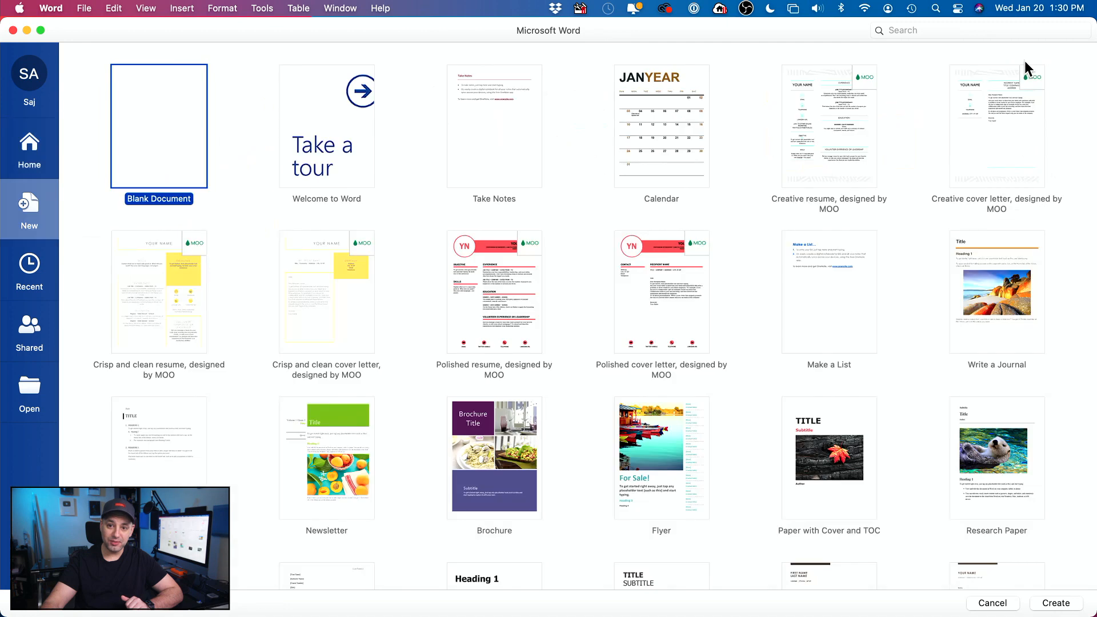
scroll(855, 208, "down", 10)
scroll(854, 208, "up", 10)
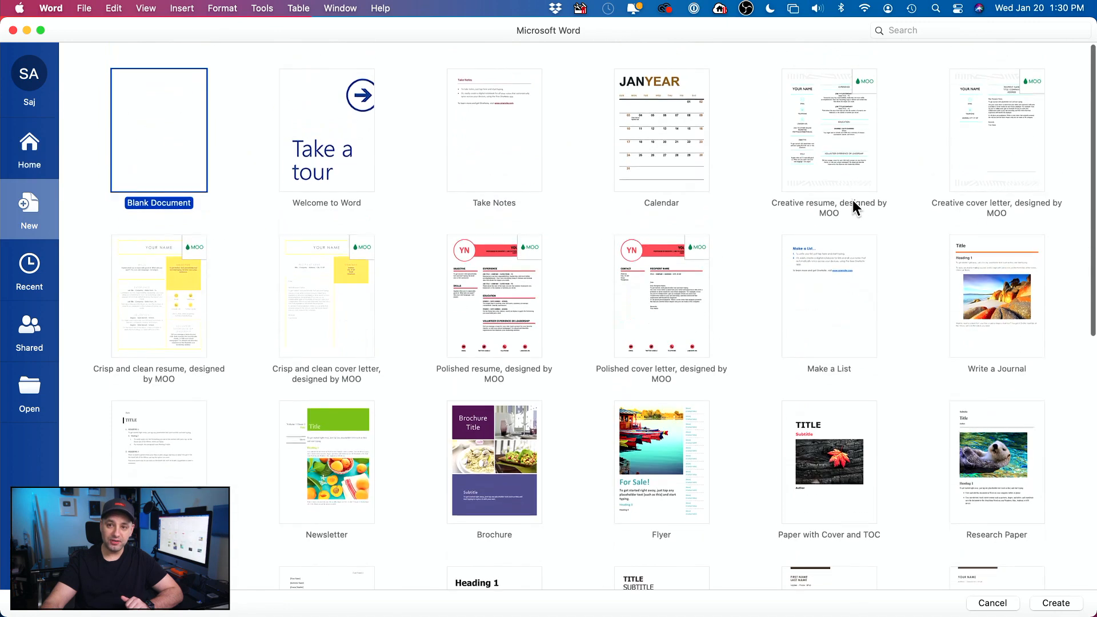
Step: Search the templates for 'resume', browse the results, then clear the search
left_click(918, 30)
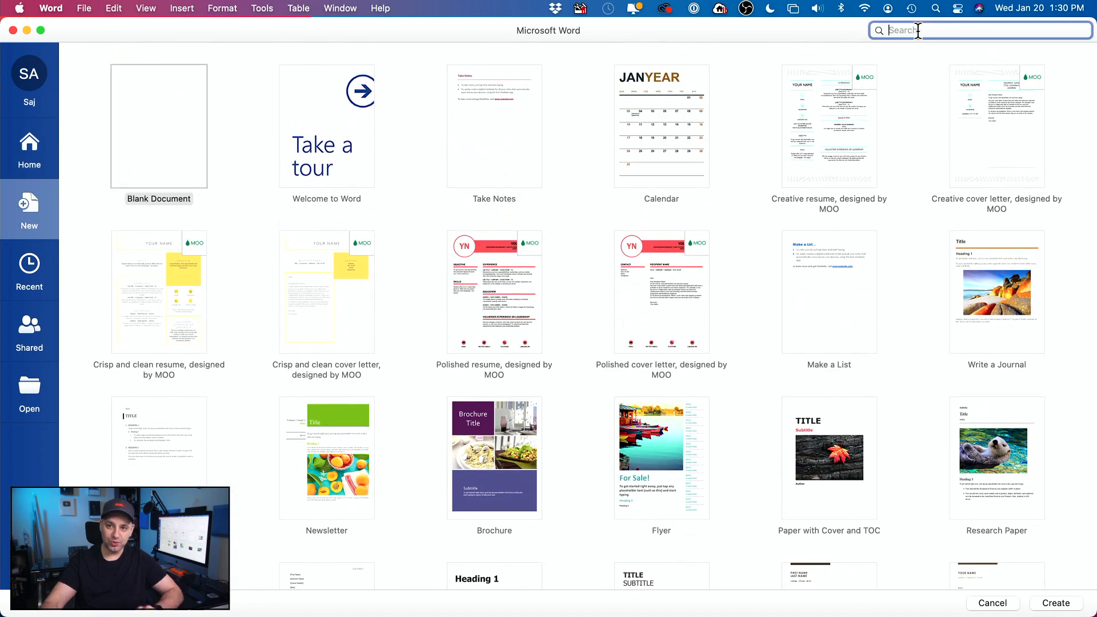
type("resume")
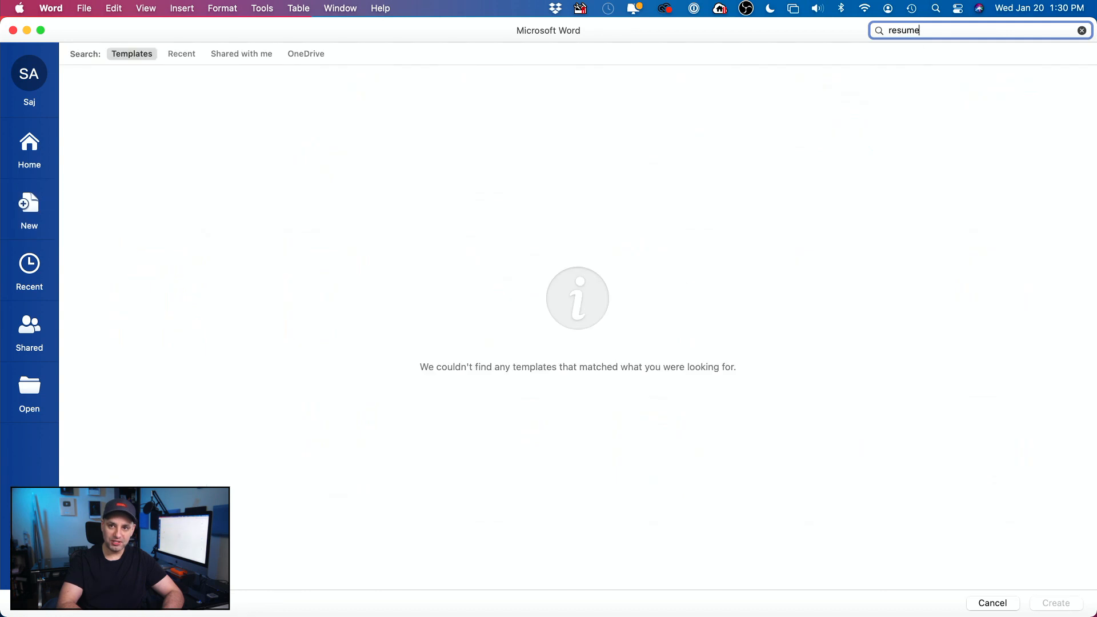
key("Return")
scroll(634, 339, "down", 5)
scroll(635, 343, "up", 3)
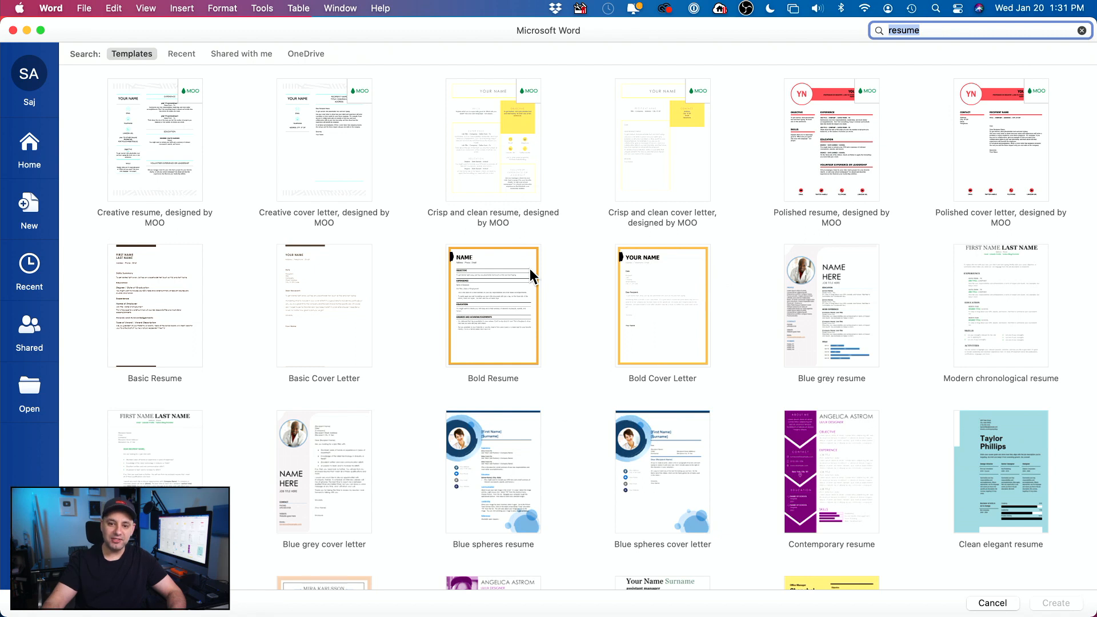
key("BackSpace")
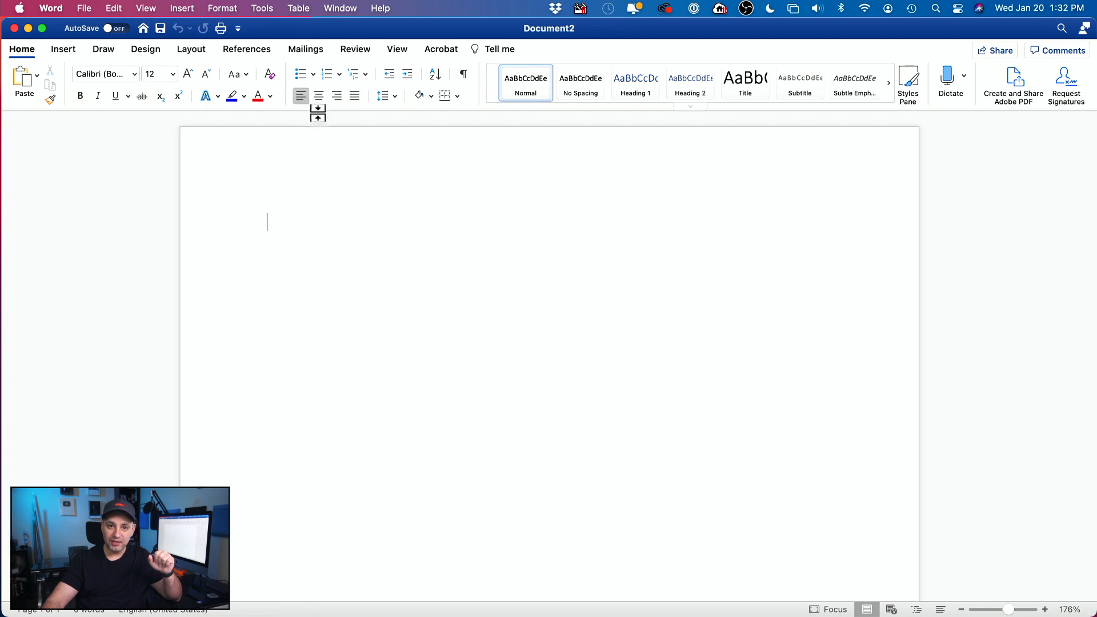
left_click(64, 50)
left_click(101, 51)
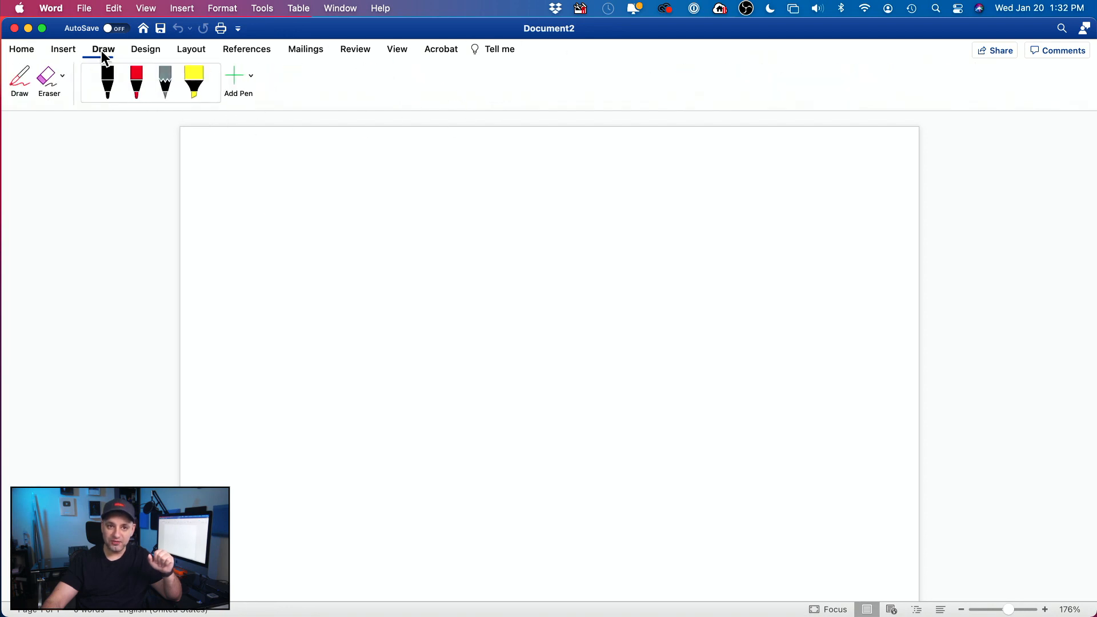
left_click(139, 51)
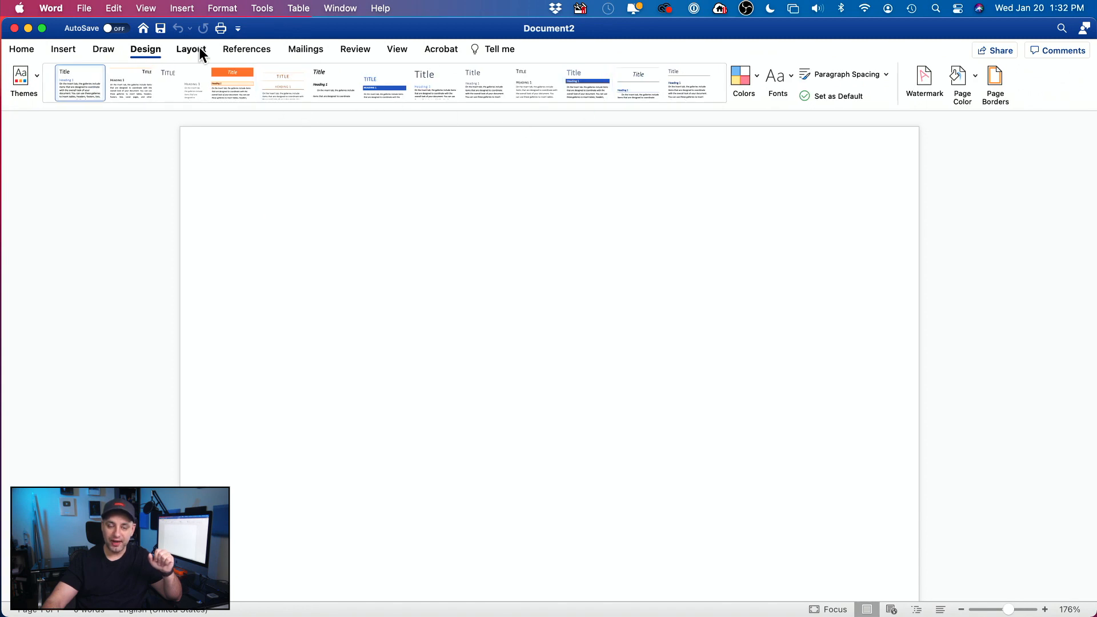
left_click(27, 50)
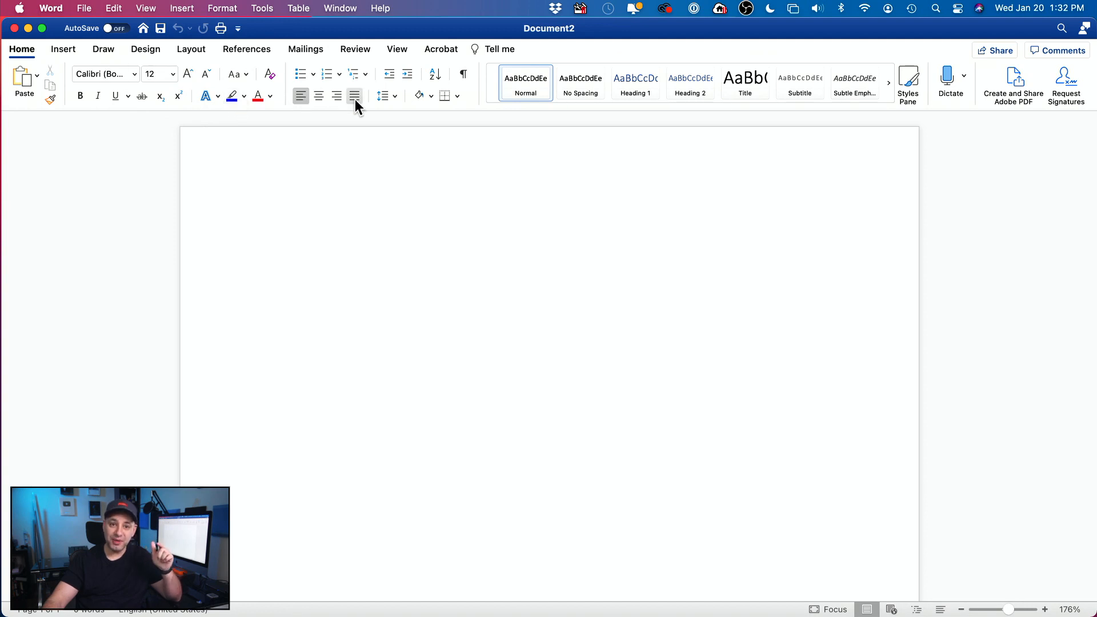
left_click(62, 51)
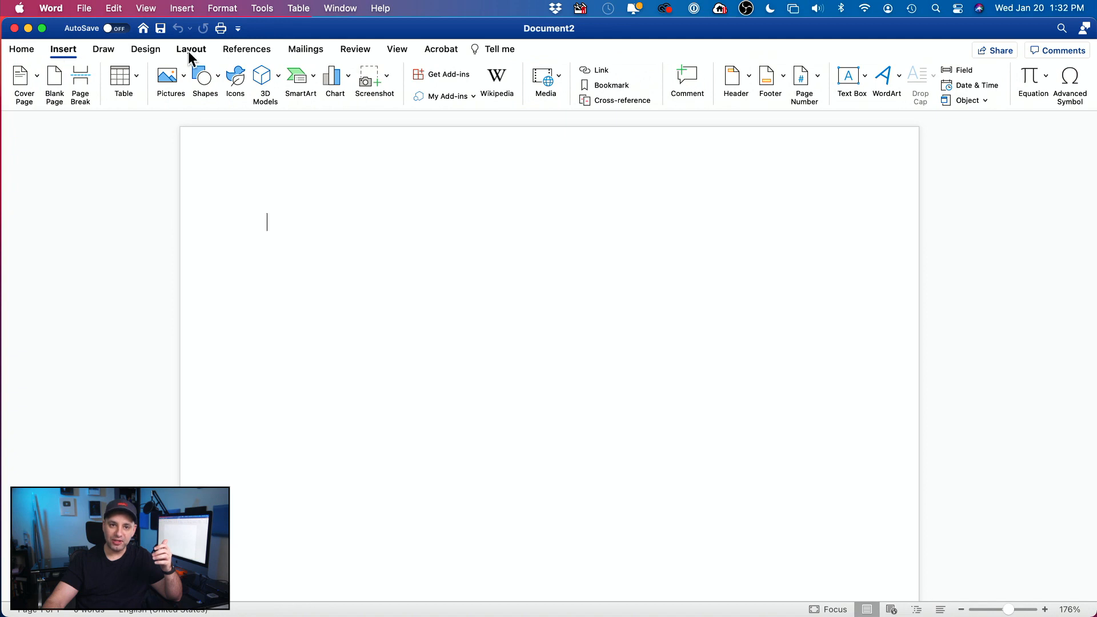
left_click(18, 51)
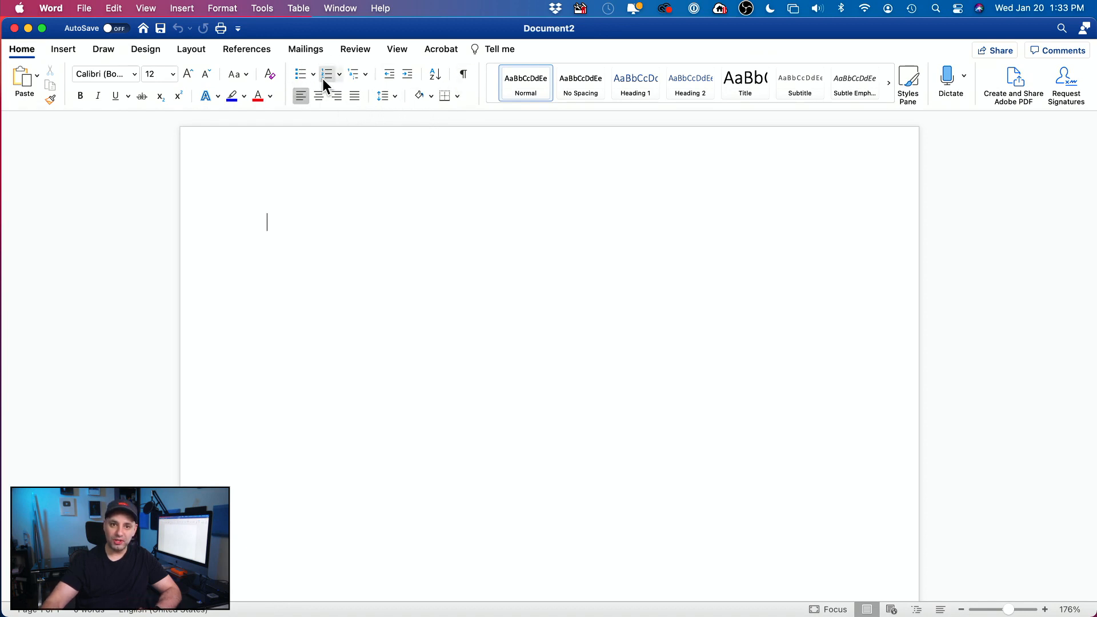
left_click(60, 47)
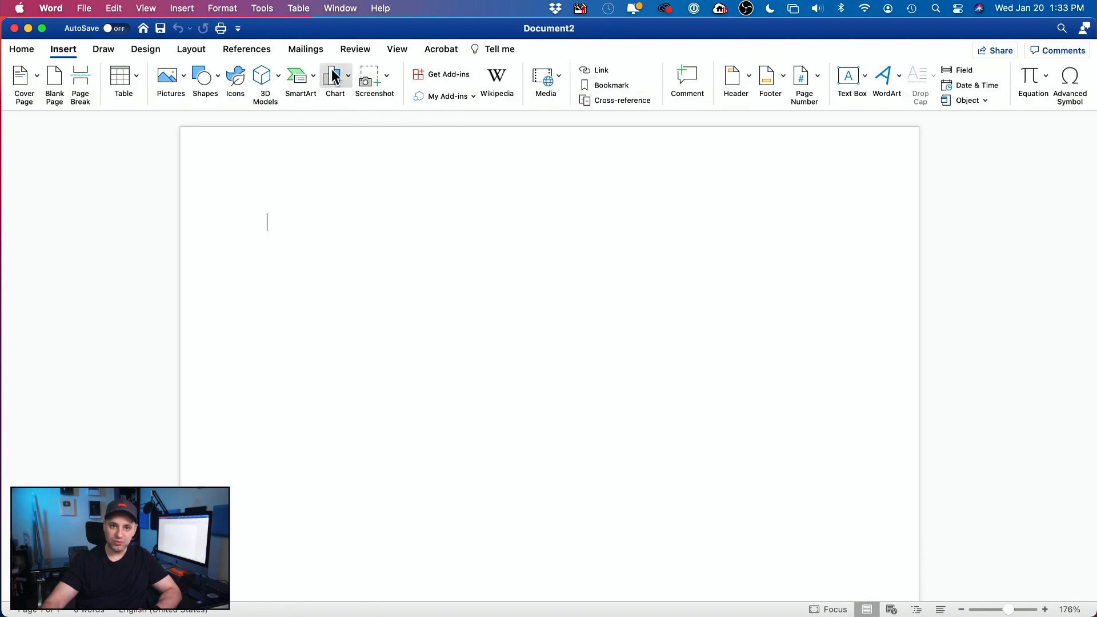
left_click(23, 49)
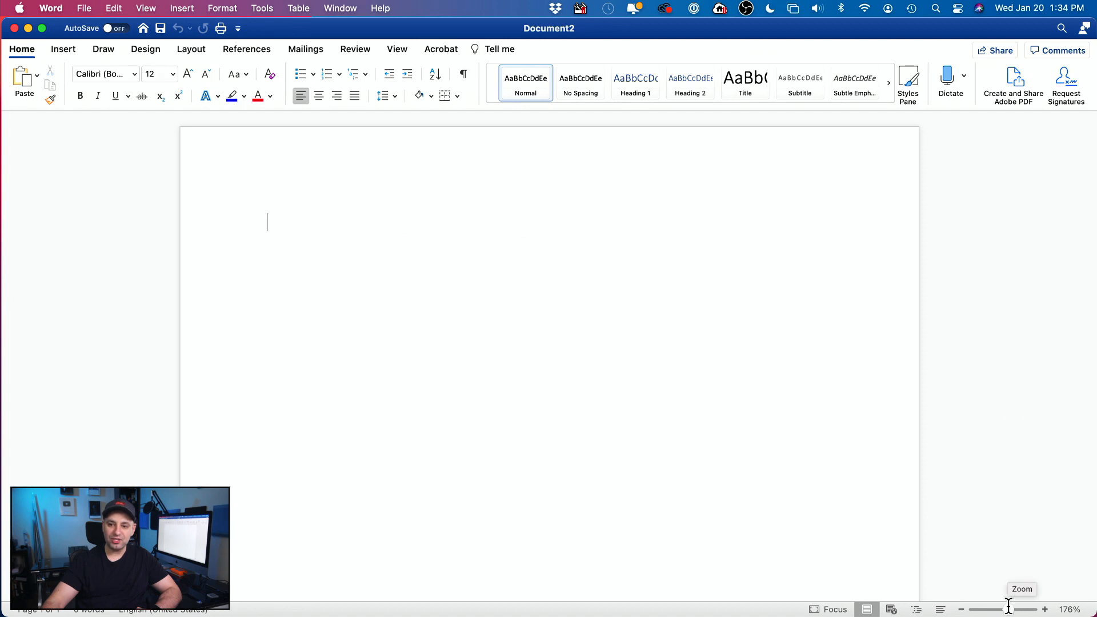
left_click_drag(1006, 605, 1003, 611)
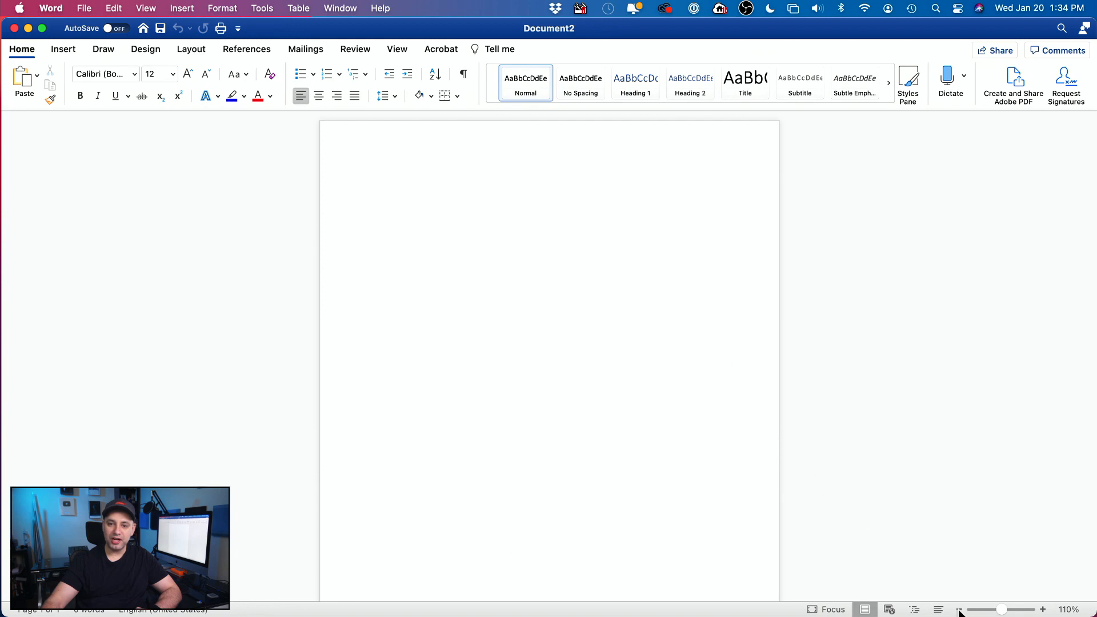
left_click_drag(1002, 610, 1006, 610)
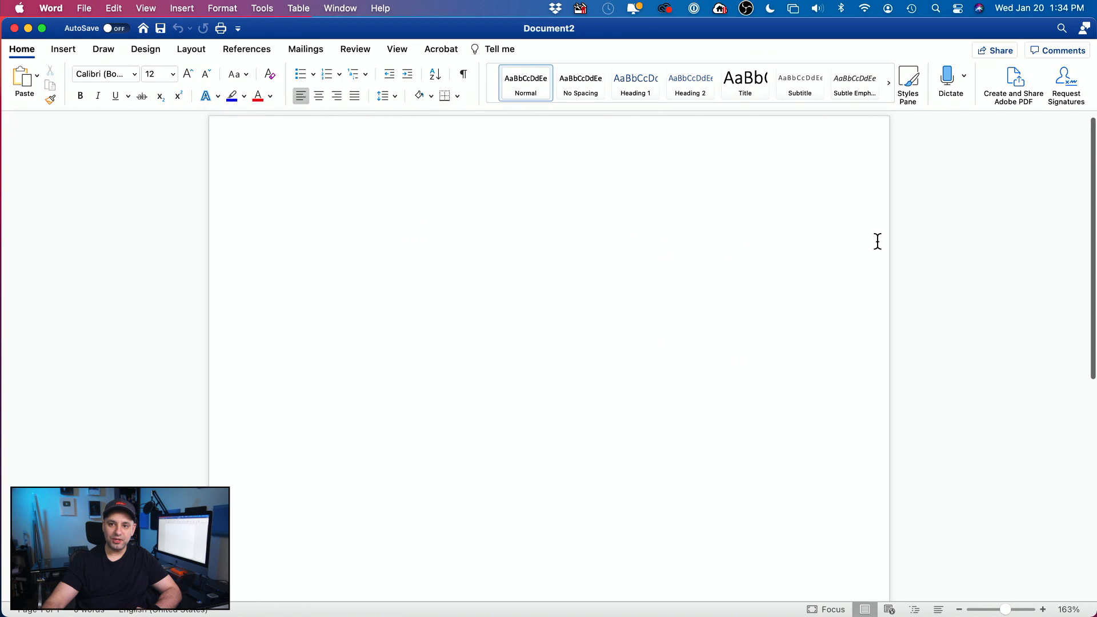
left_click_drag(1090, 178, 1067, 161)
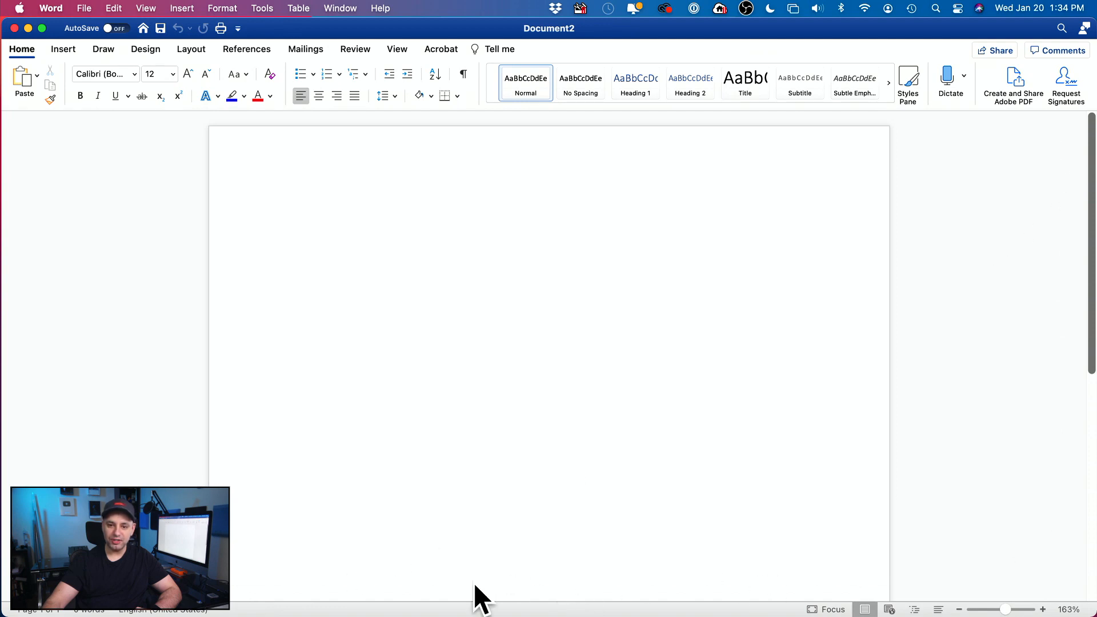
left_click(892, 610)
left_click(915, 610)
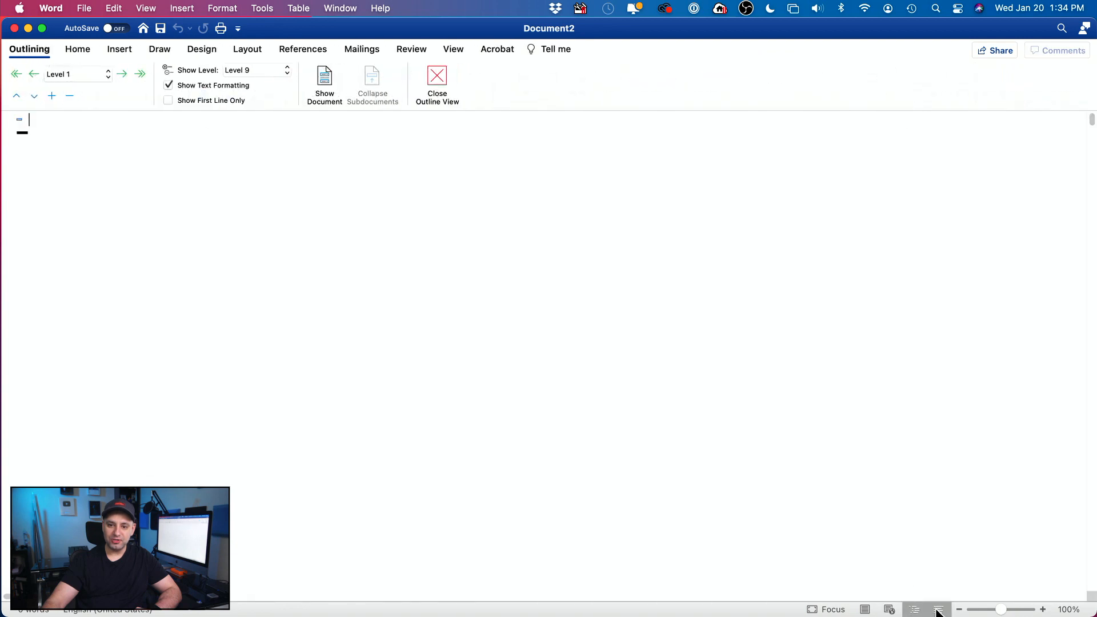
left_click(939, 610)
left_click(865, 610)
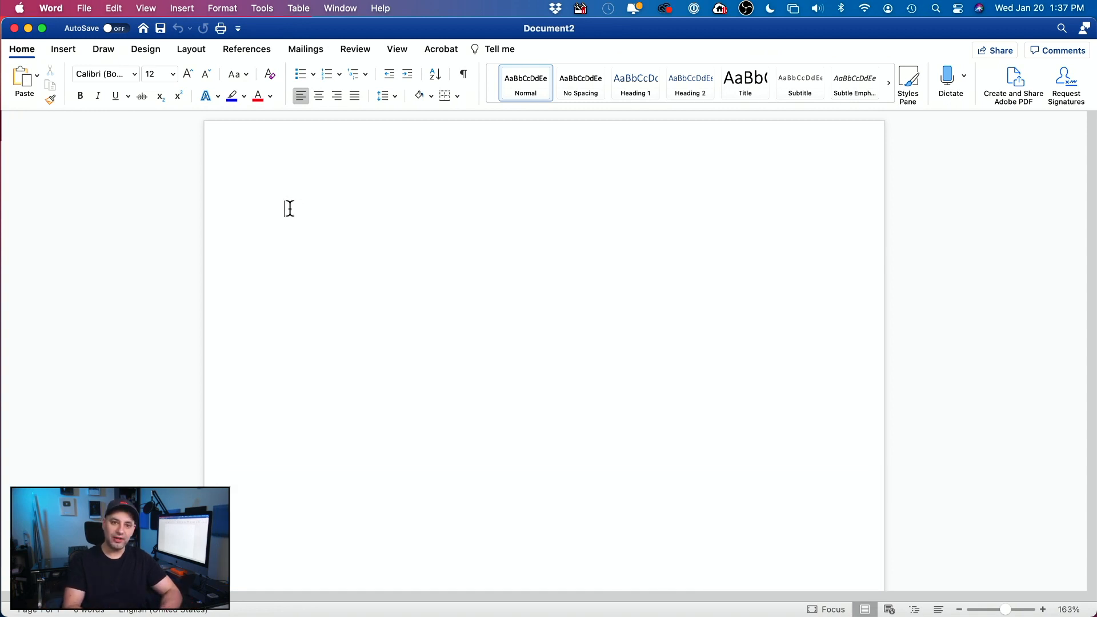
Step: Replace the test letters 'asdfj' with the title 'How to use Microsoft Word'
type("asdfj")
key("BackSpace")
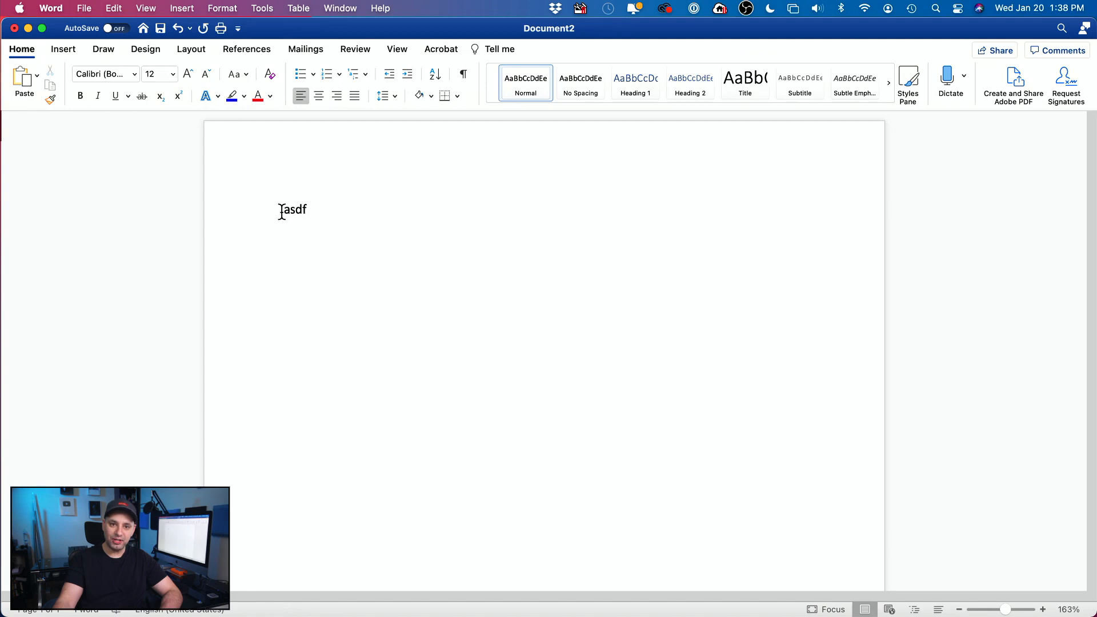
key("Delete")
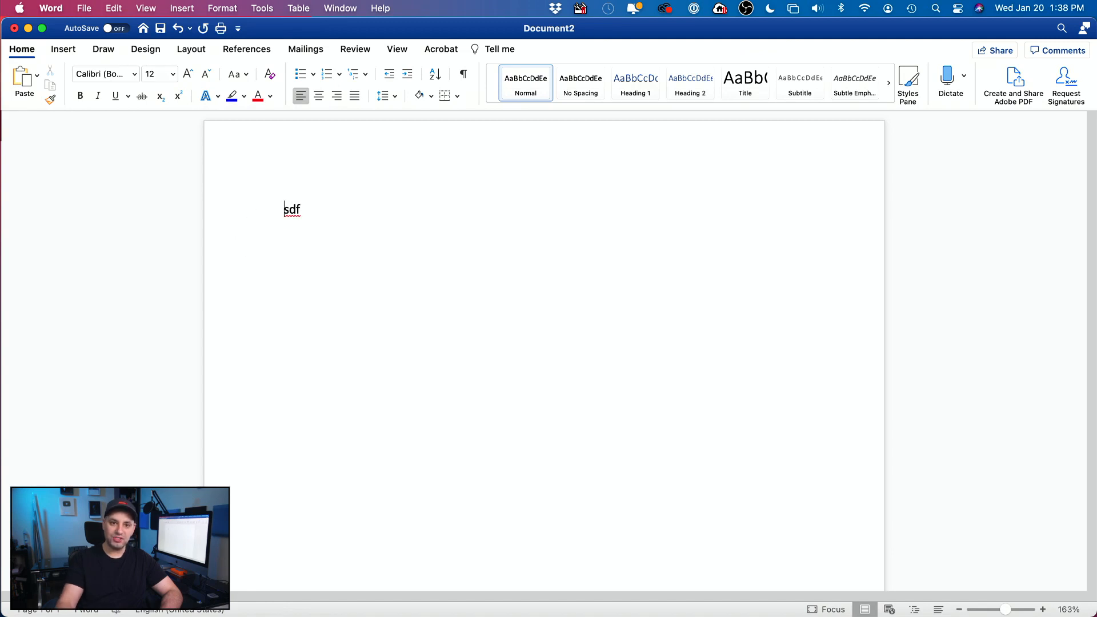
left_click_drag(285, 209, 336, 209)
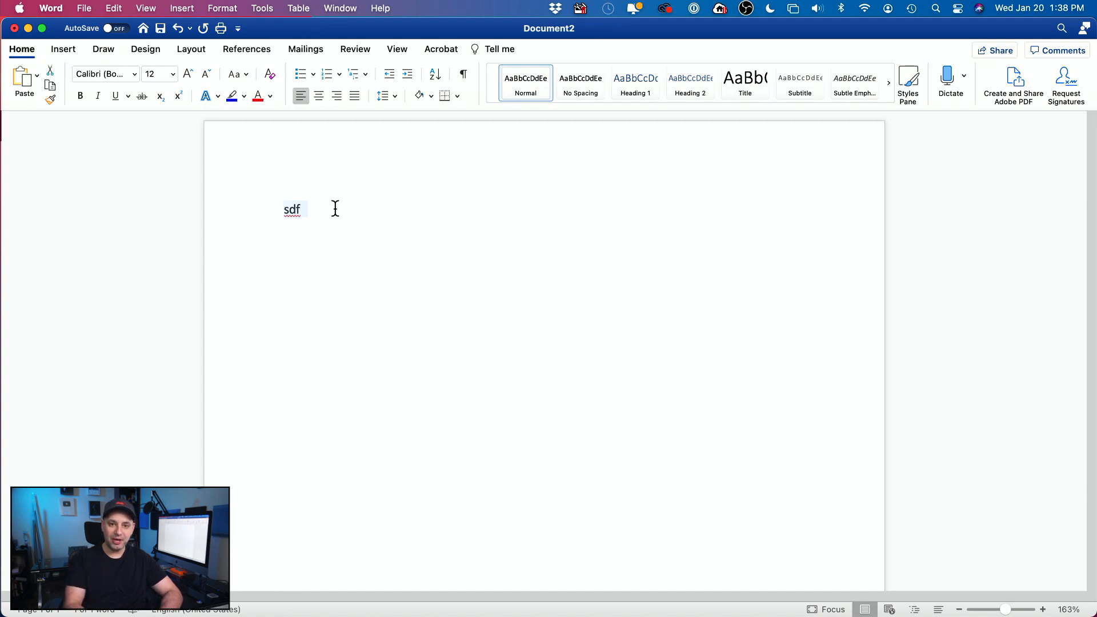
type("How t")
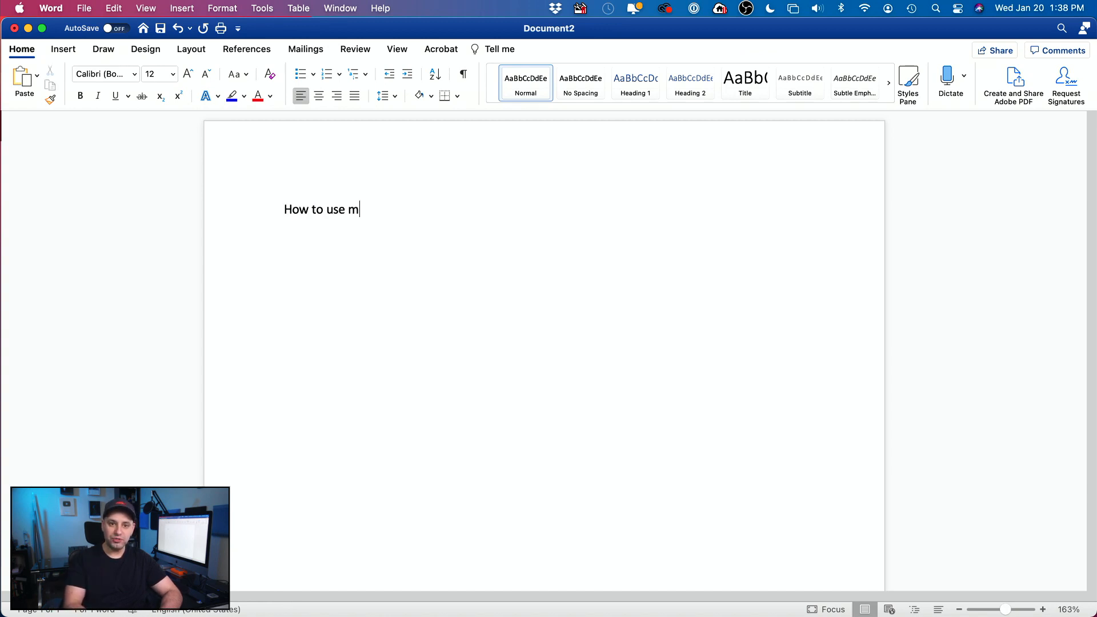
type("o use Microsoft Word")
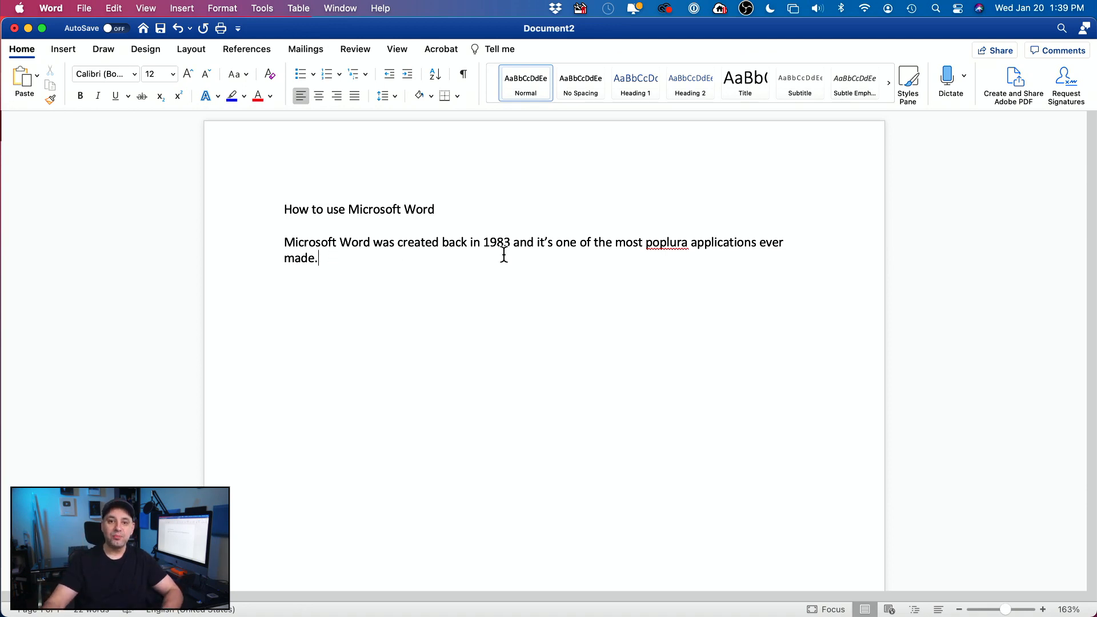
Step: Correct 'poplura' to 'popular' and add 'You can get Microsoft Word with an Office 365 subscription.'
right_click(655, 242)
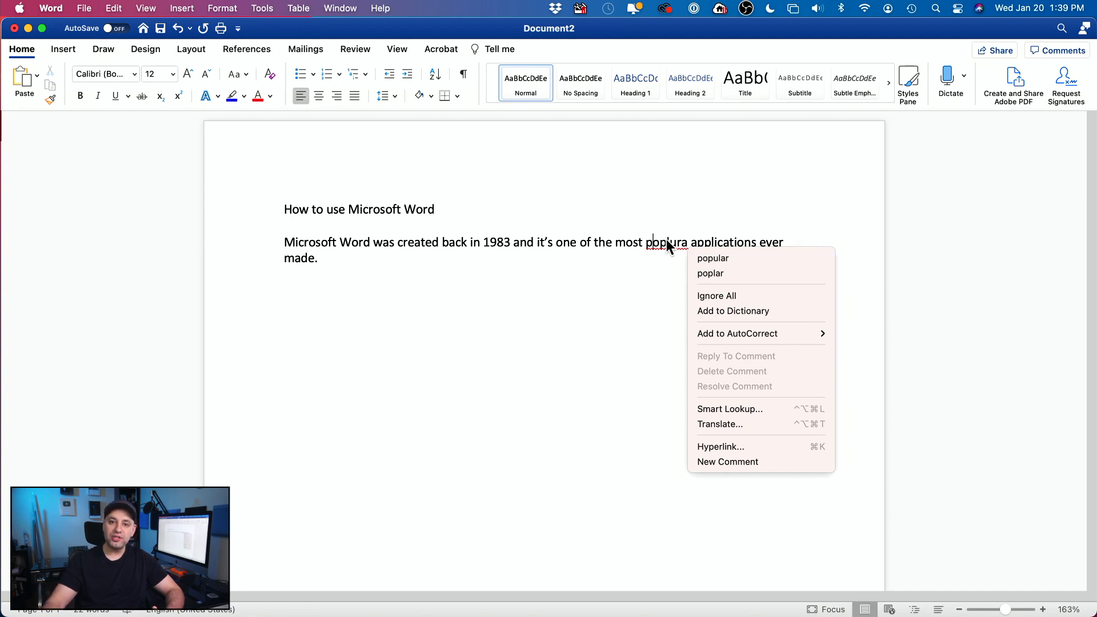
left_click(708, 259)
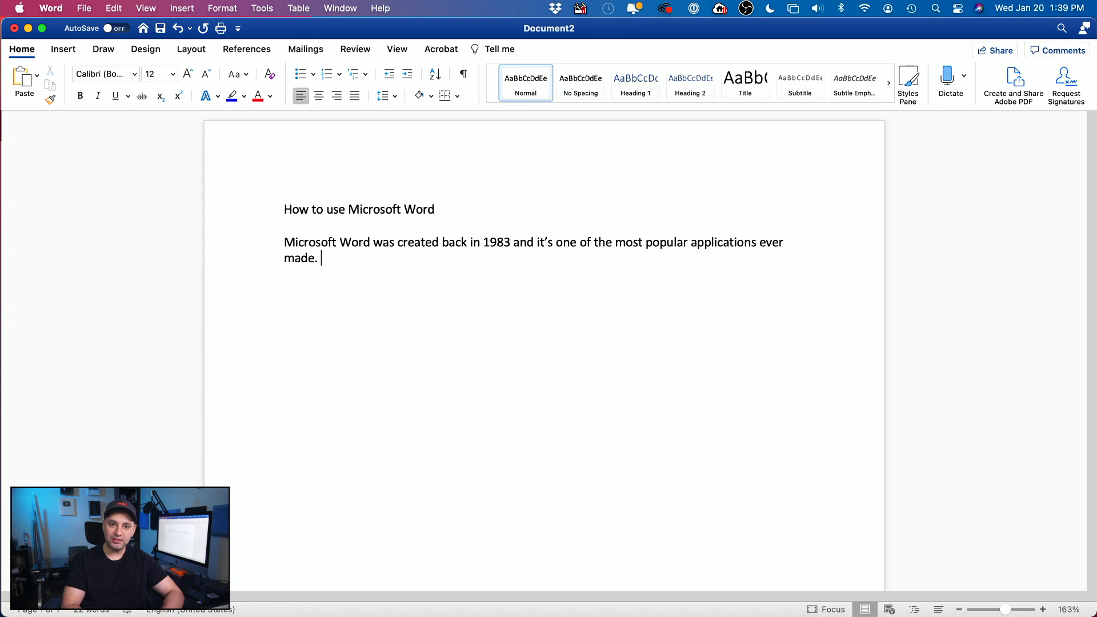
type("You can get Microsoft Word with an Office 365 subscription.")
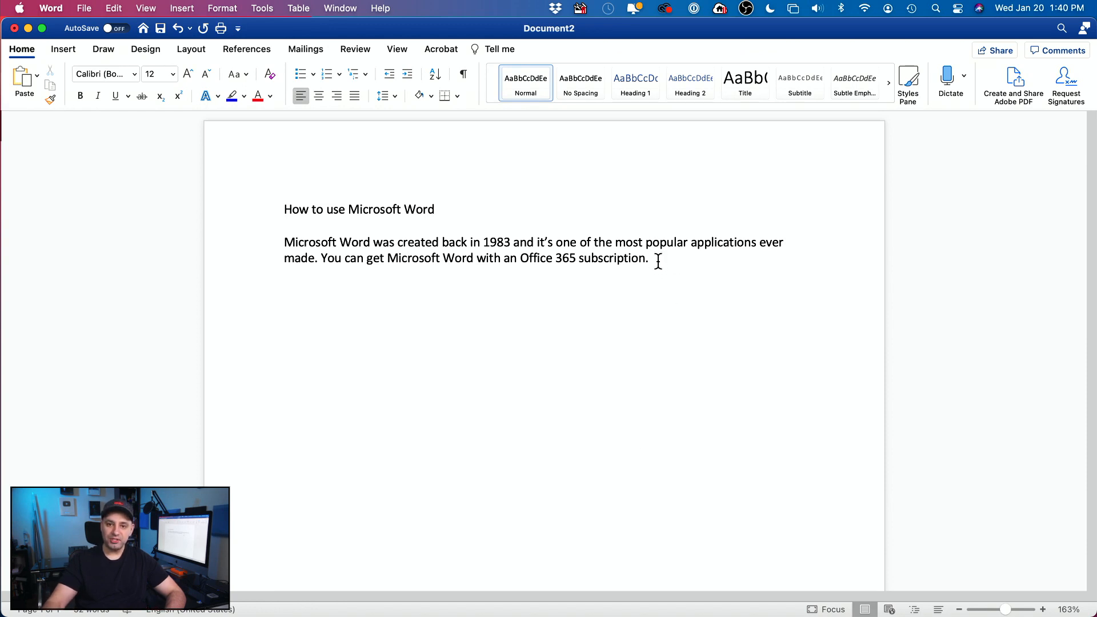
type("sa")
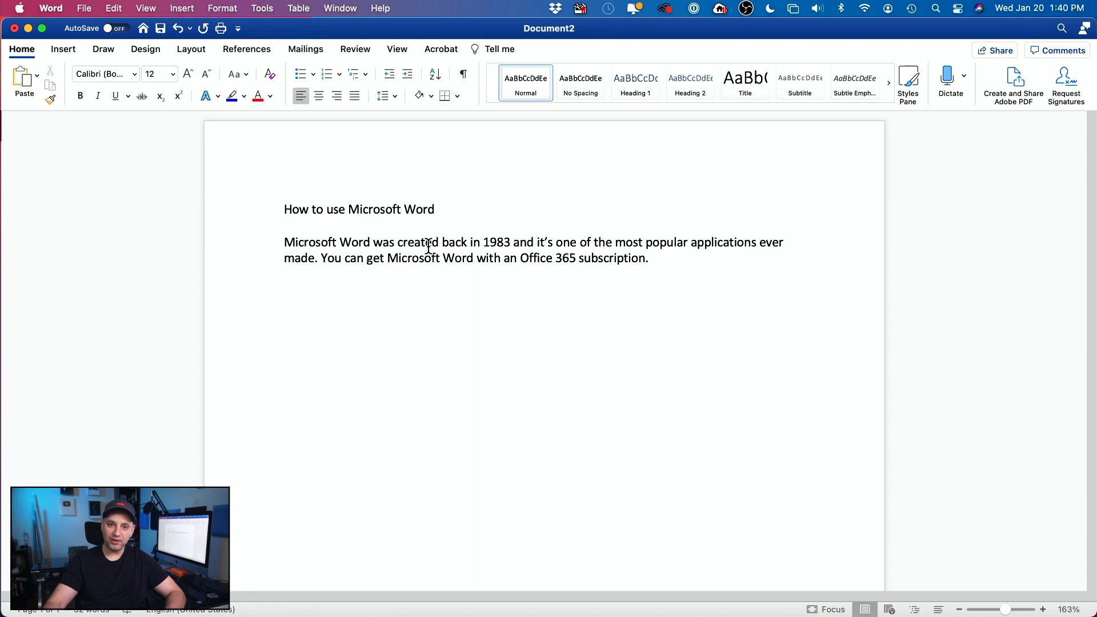
Step: Insert 'begin typing' after 'was', then select and delete those words again
left_click(395, 242)
type("begin ")
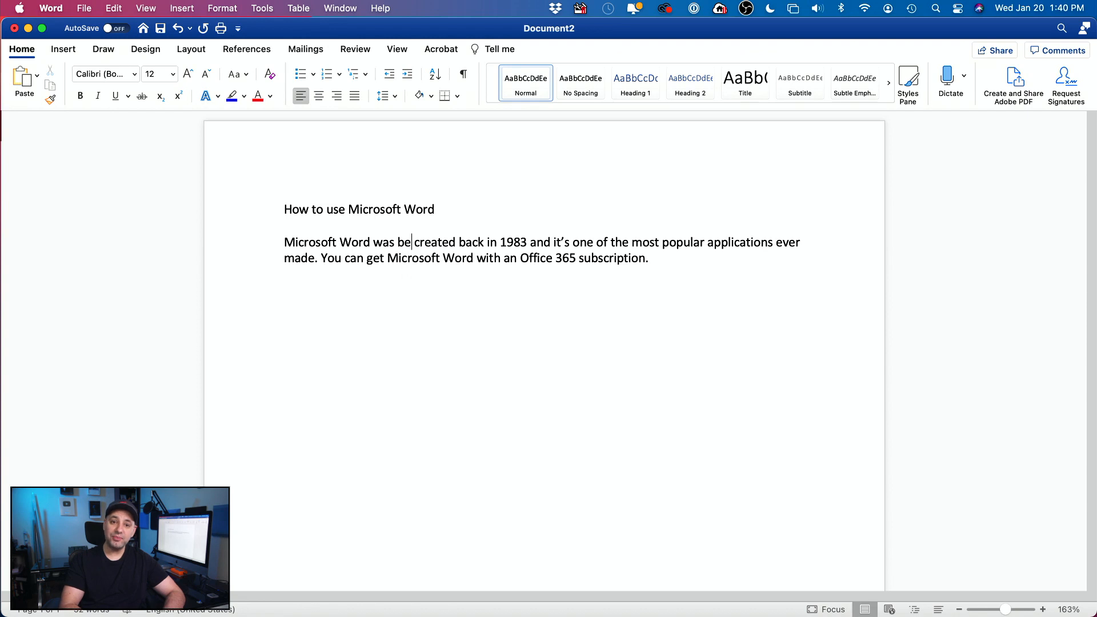
type("typing")
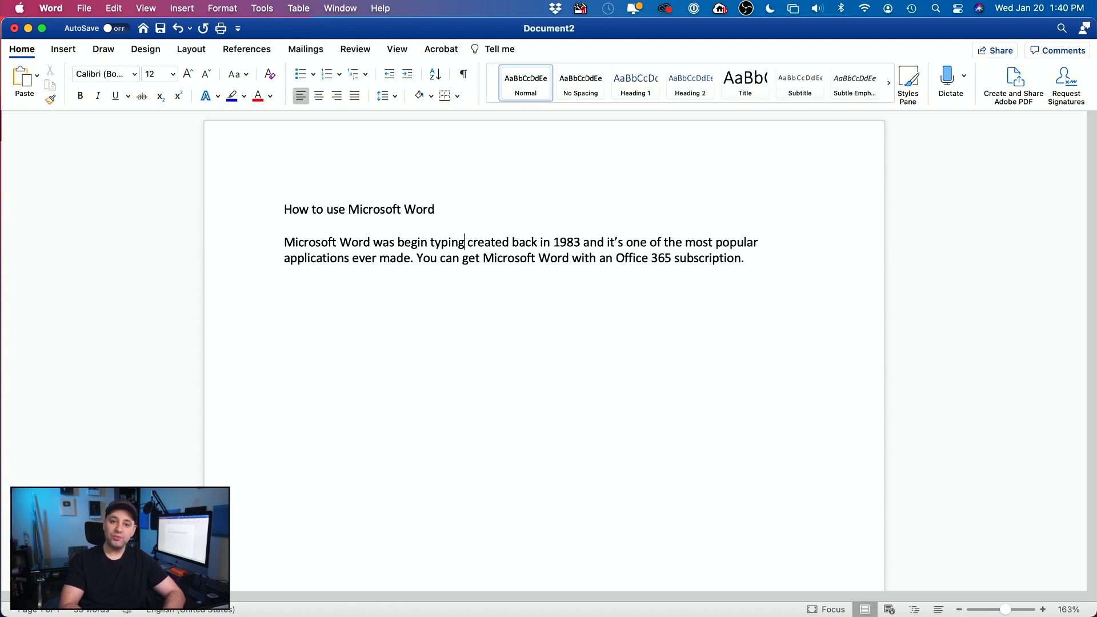
left_click_drag(465, 240, 400, 242)
key("BackSpace")
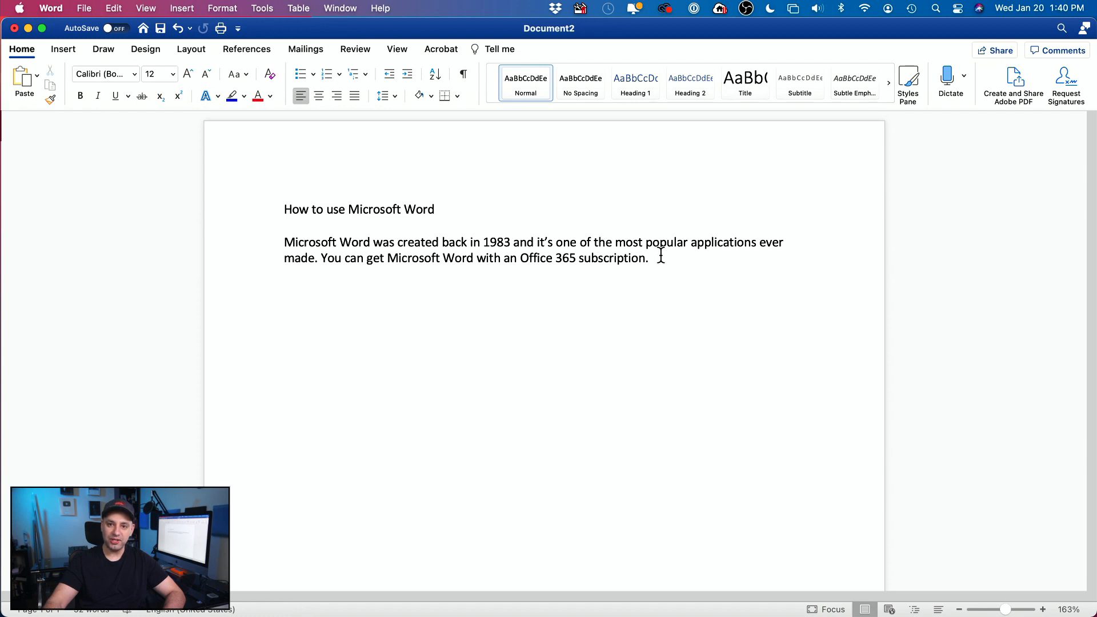
Step: Add a new line reading 'Type again' below the paragraph
left_click(407, 365)
left_click(299, 290)
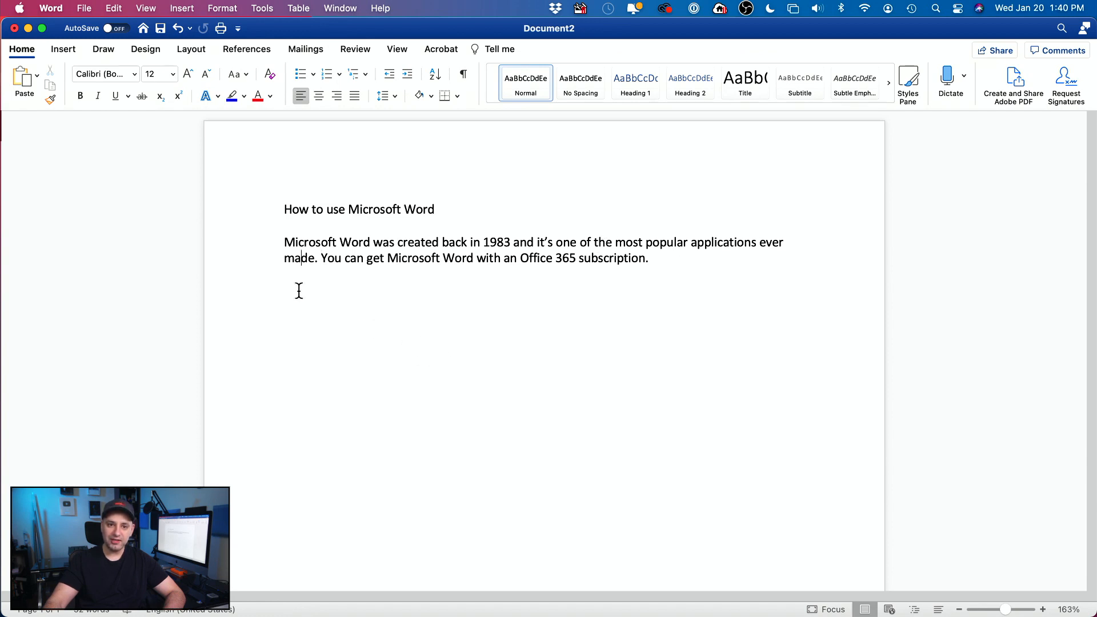
left_click(686, 265)
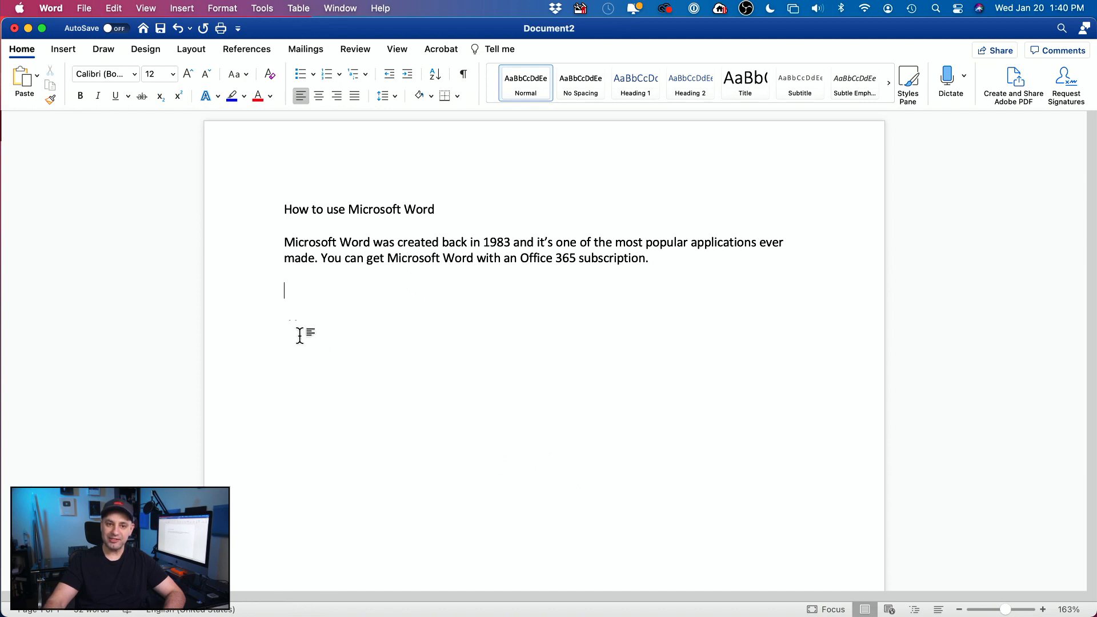
key("Return")
type("Type again")
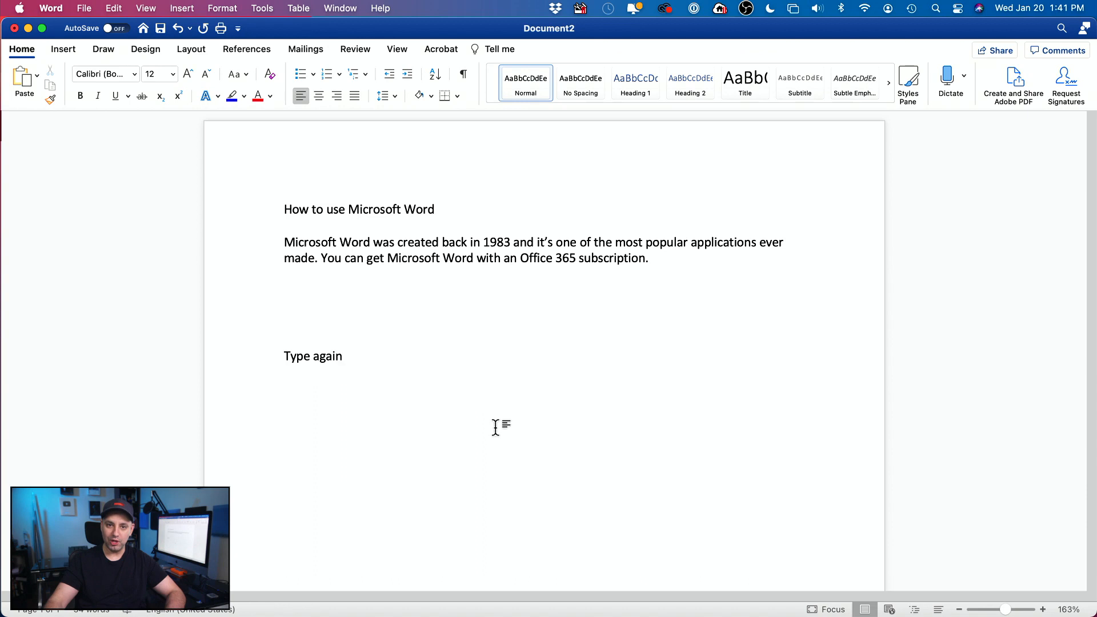
Step: Delete the 'Type again' line
mouse_move(282, 361)
left_click_drag(271, 360, 375, 363)
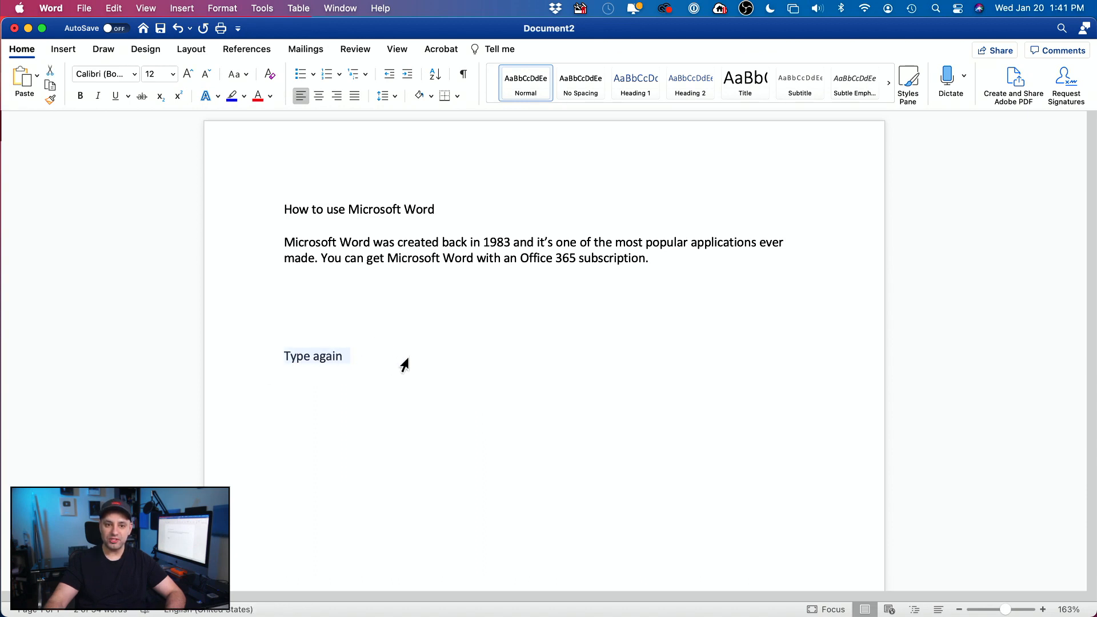
key("BackSpace")
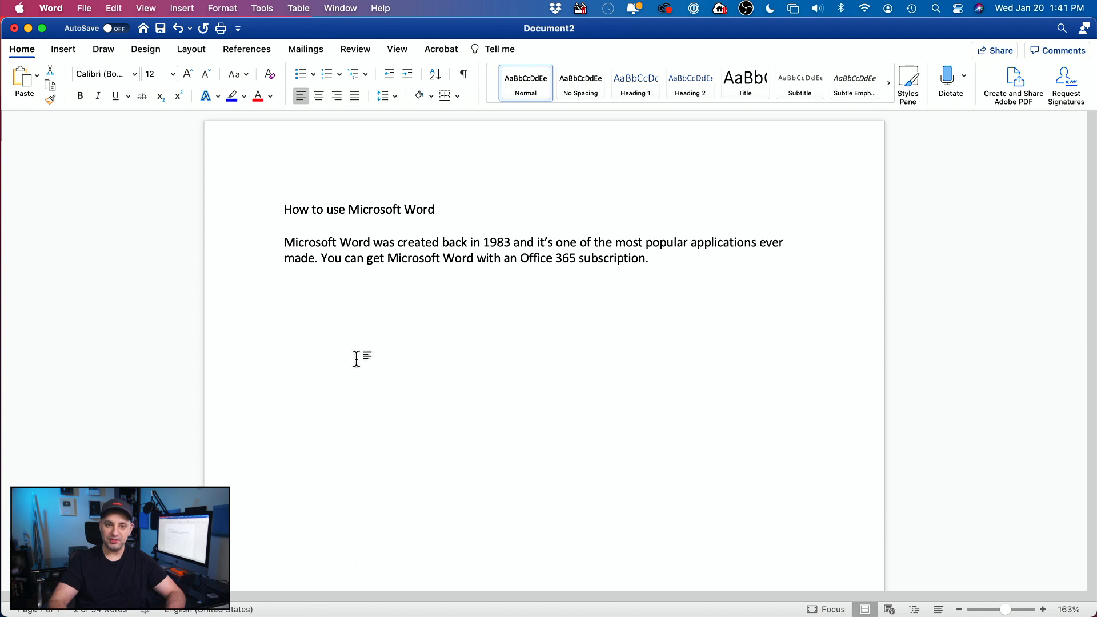
Step: Delete the Office 365 subscription sentence, leaving only 'You'
left_click(672, 254)
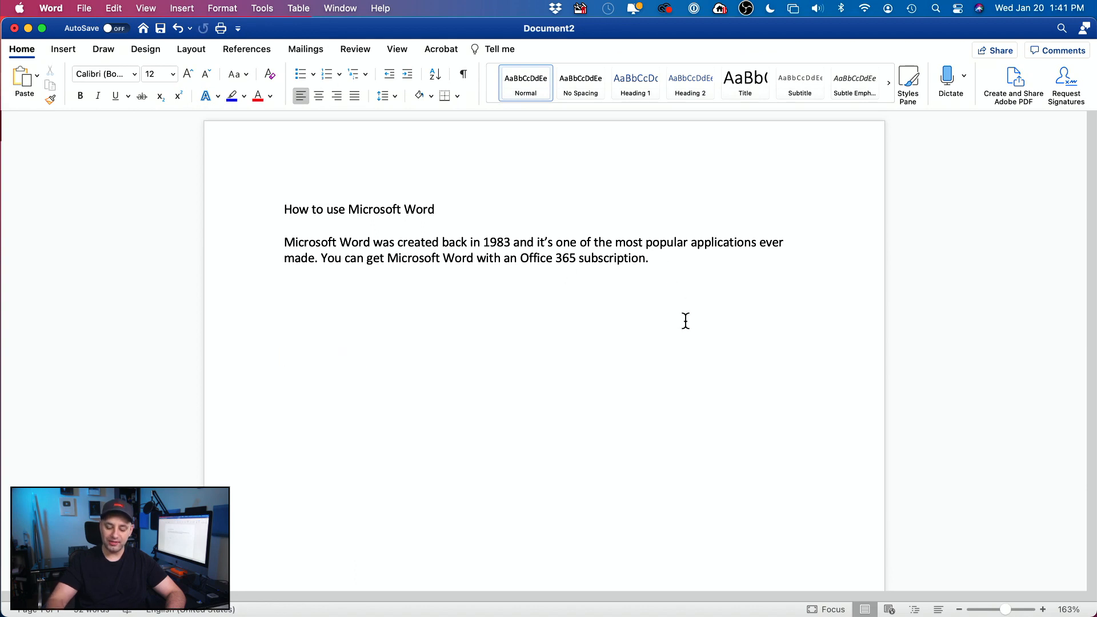
left_click_drag(345, 258, 780, 263)
key("BackSpace")
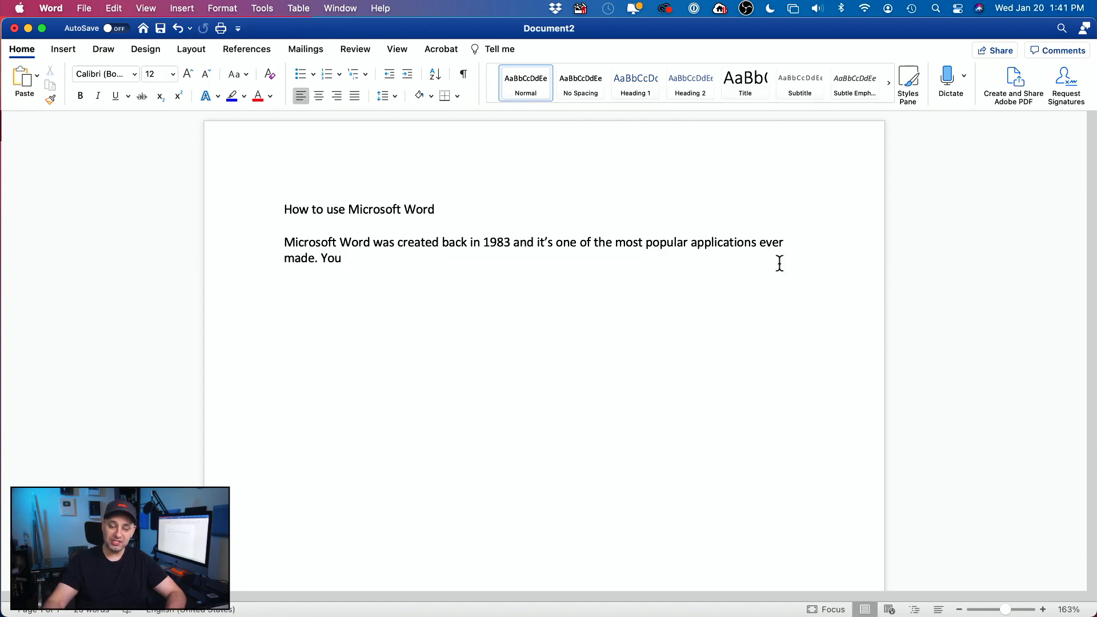
Step: Undo the deletion to restore the Office 365 sentence, then switch to Safari's Wikipedia article
left_click(116, 9)
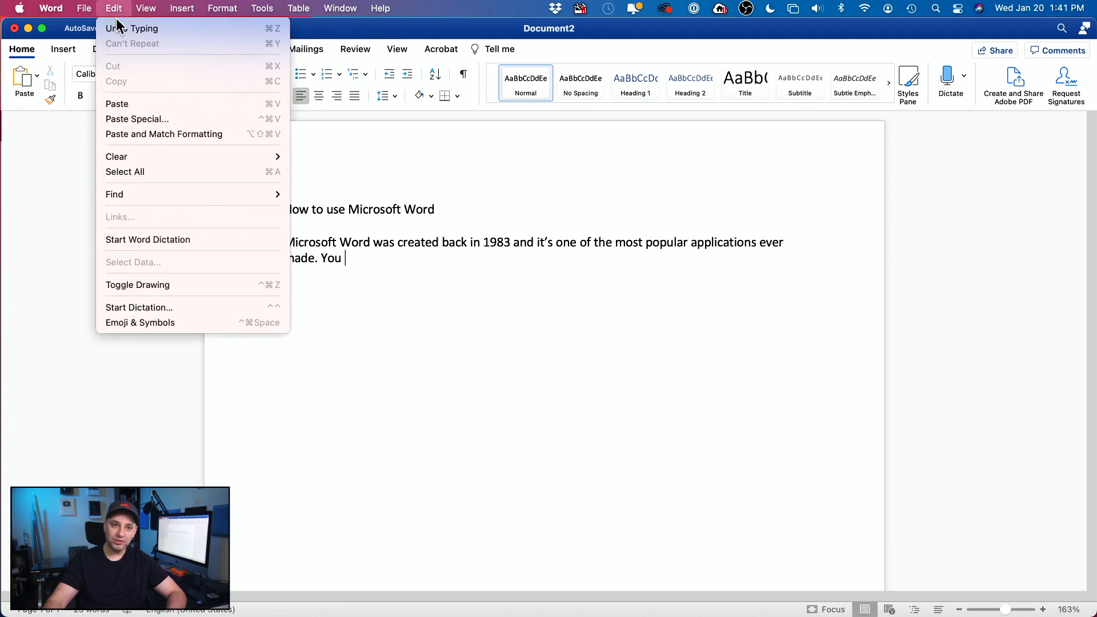
left_click(190, 32)
left_click(676, 275)
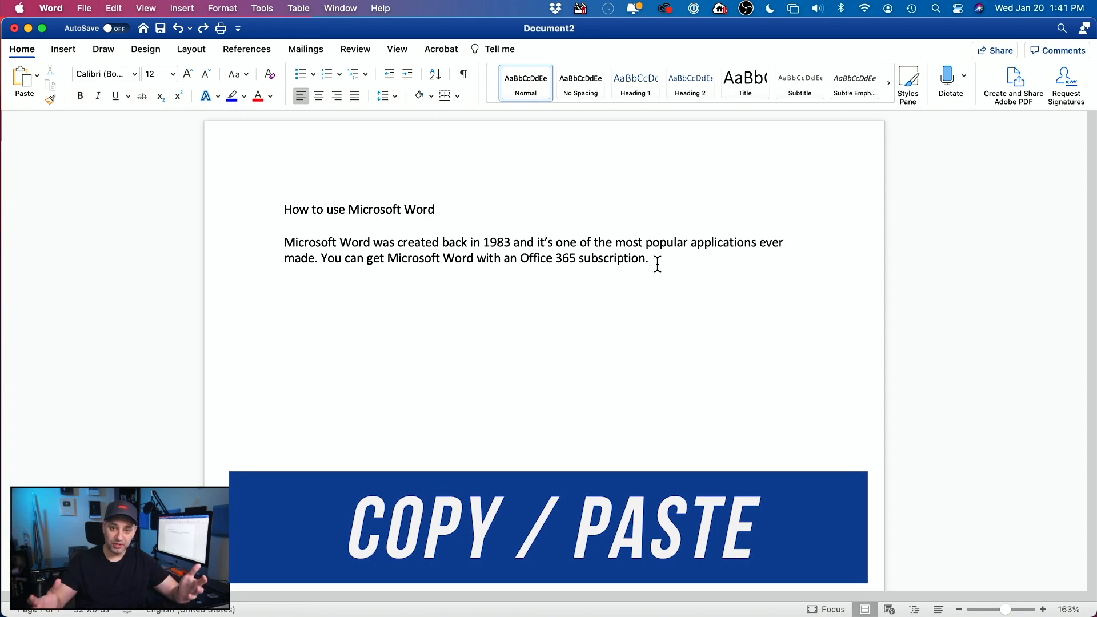
key("super+Tab")
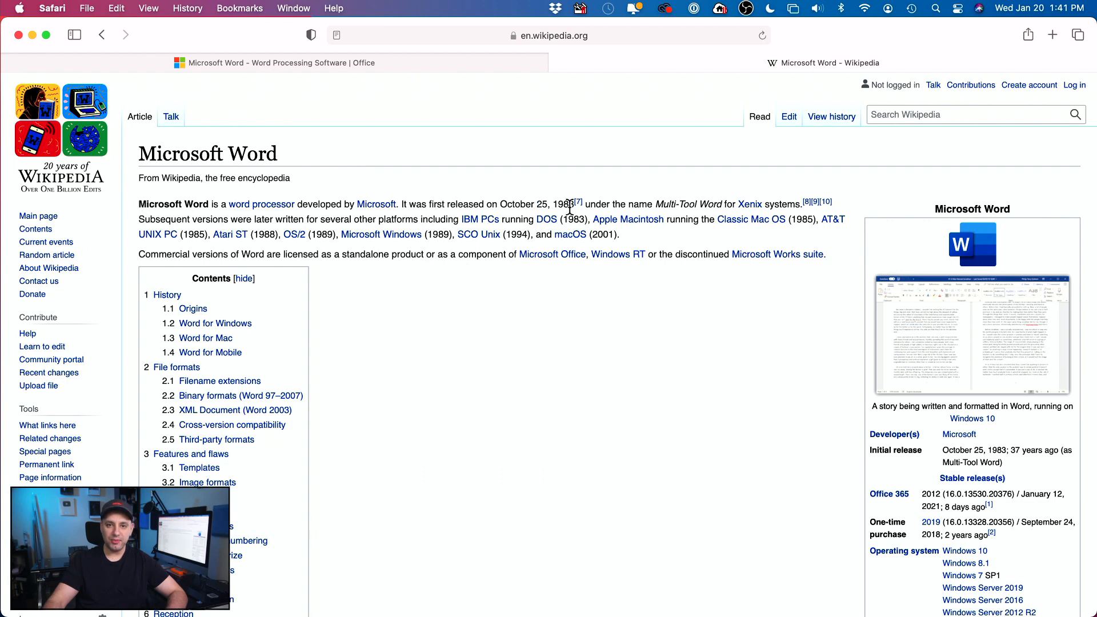
Step: Copy Wikipedia's opening sentence about Word's October 25, 1983 release and return to Word
left_click_drag(137, 201, 574, 206)
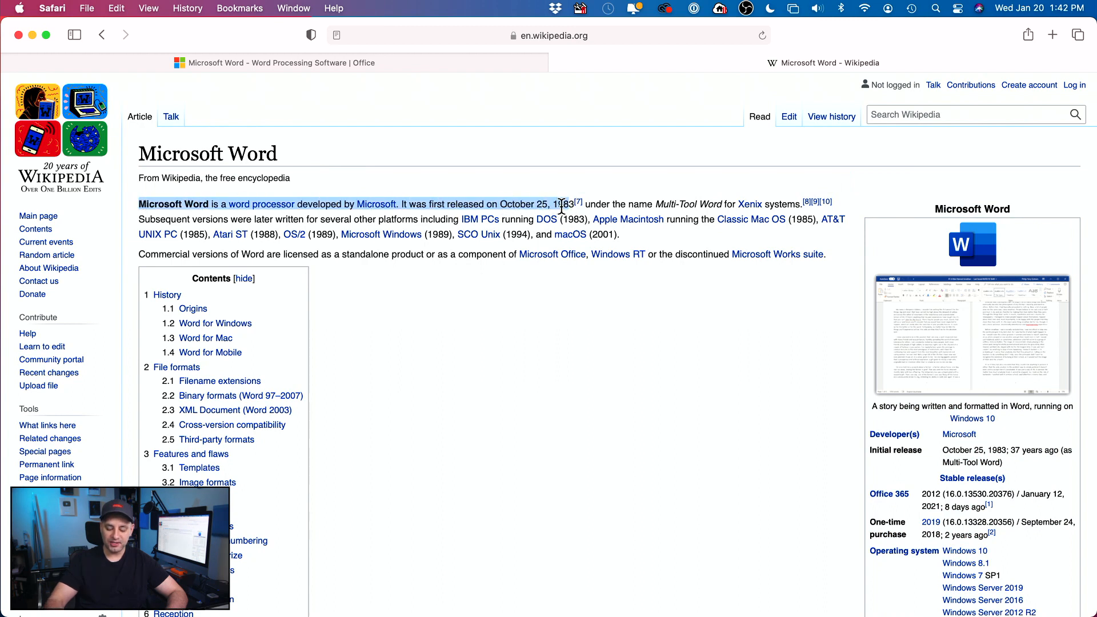
right_click(534, 205)
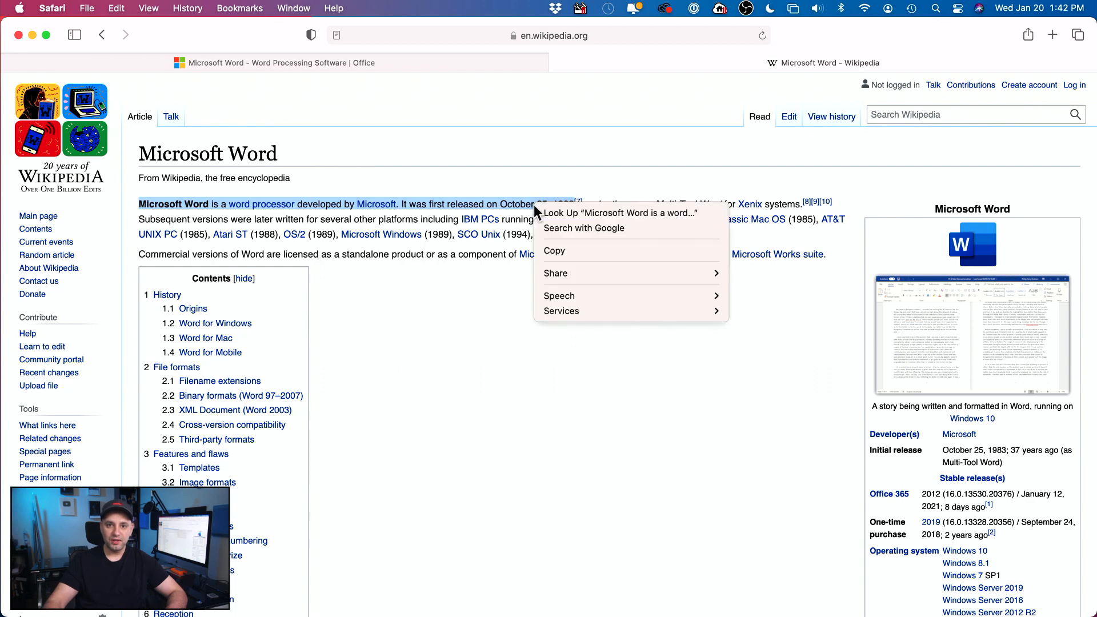
left_click(572, 249)
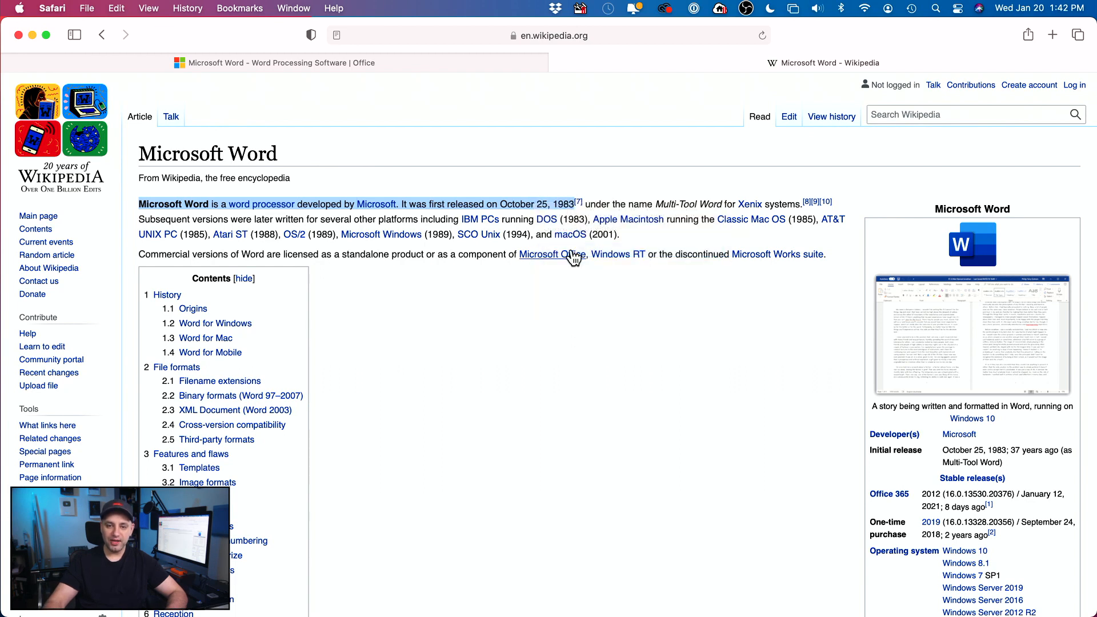
key("super+Tab")
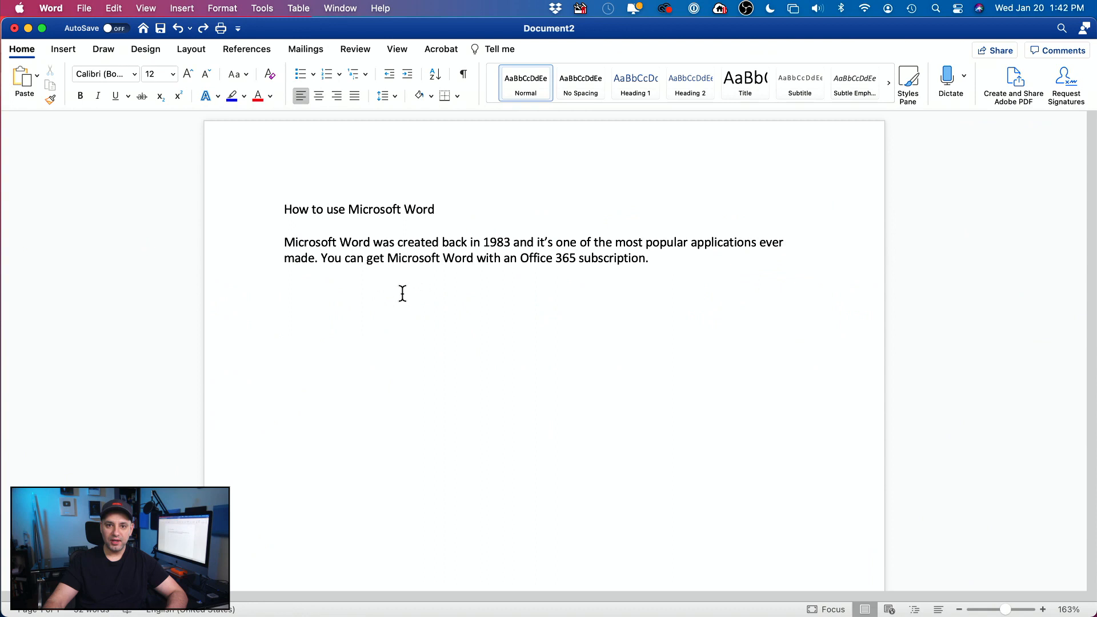
Step: Paste the copied Wikipedia sentence on a new line as plain text using Keep Text Only
left_click(699, 257)
key("Return")
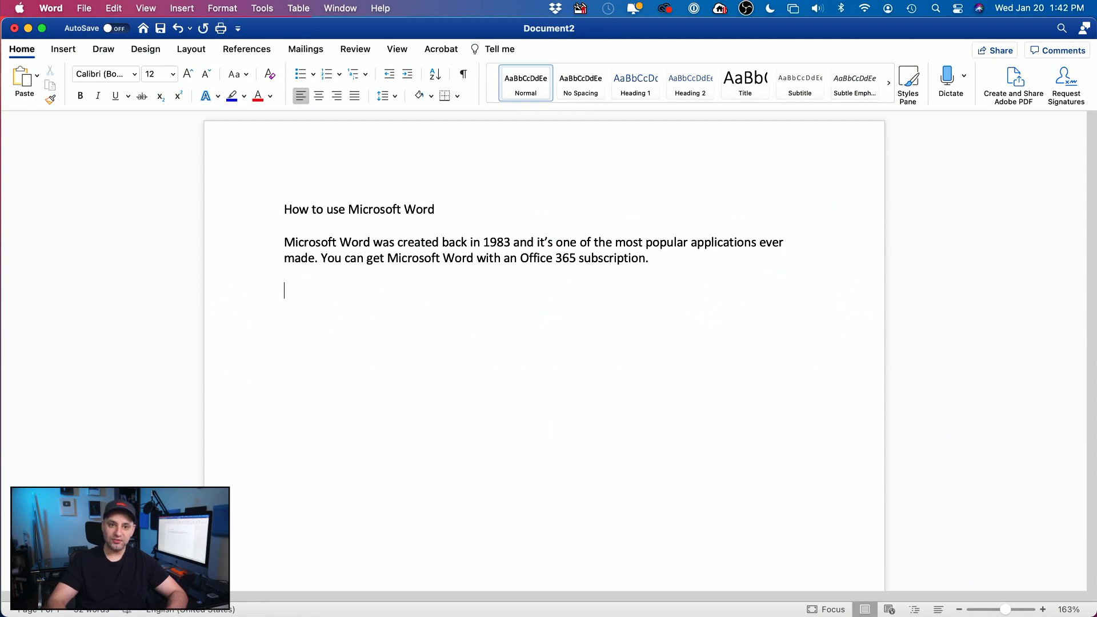
right_click(306, 293)
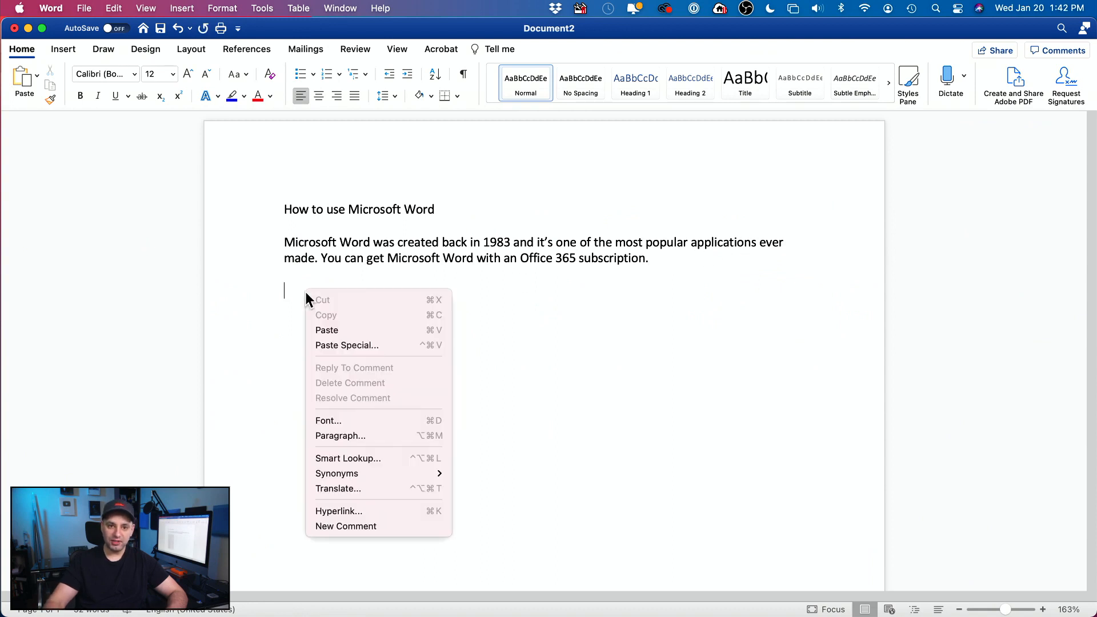
left_click(396, 330)
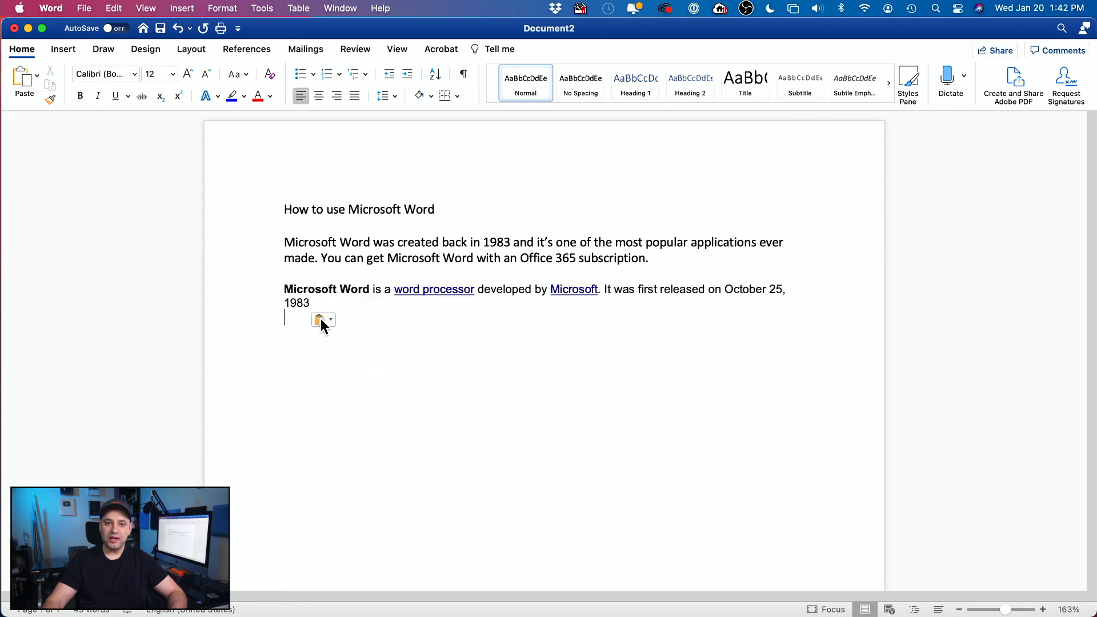
left_click(324, 320)
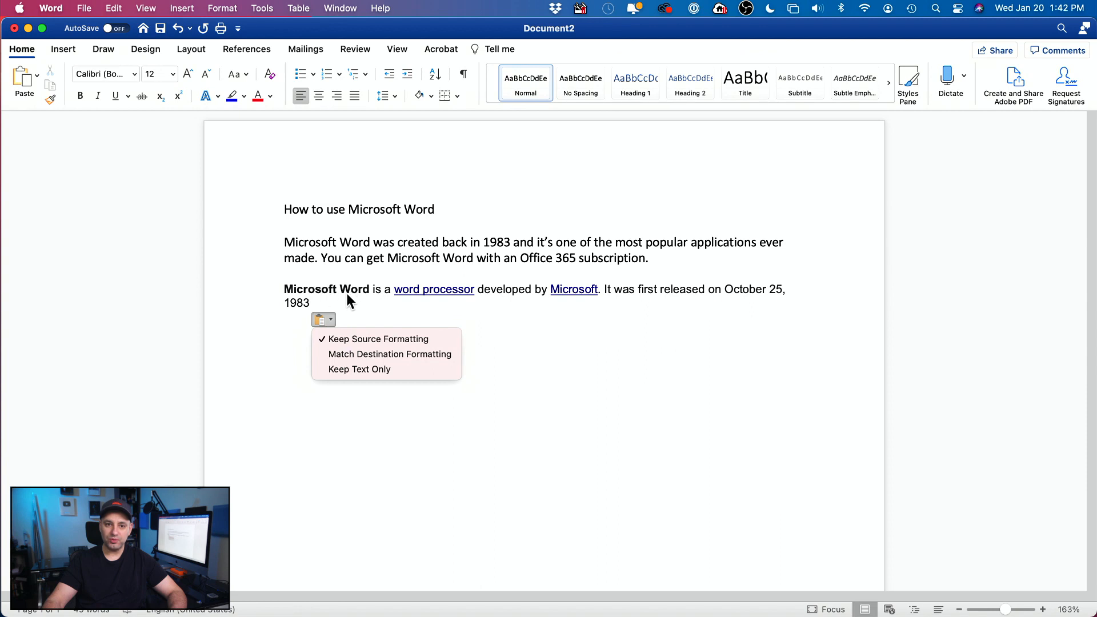
left_click(378, 370)
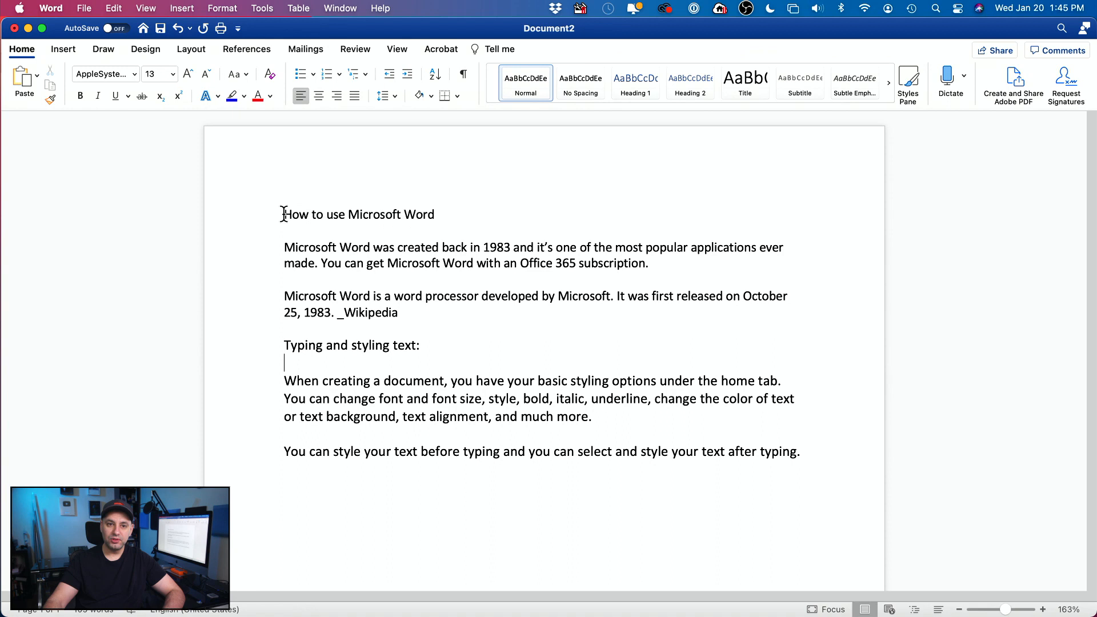
Step: Make the title 'How to use Microsoft Word' bold and underlined, without italics
left_click_drag(286, 214, 454, 213)
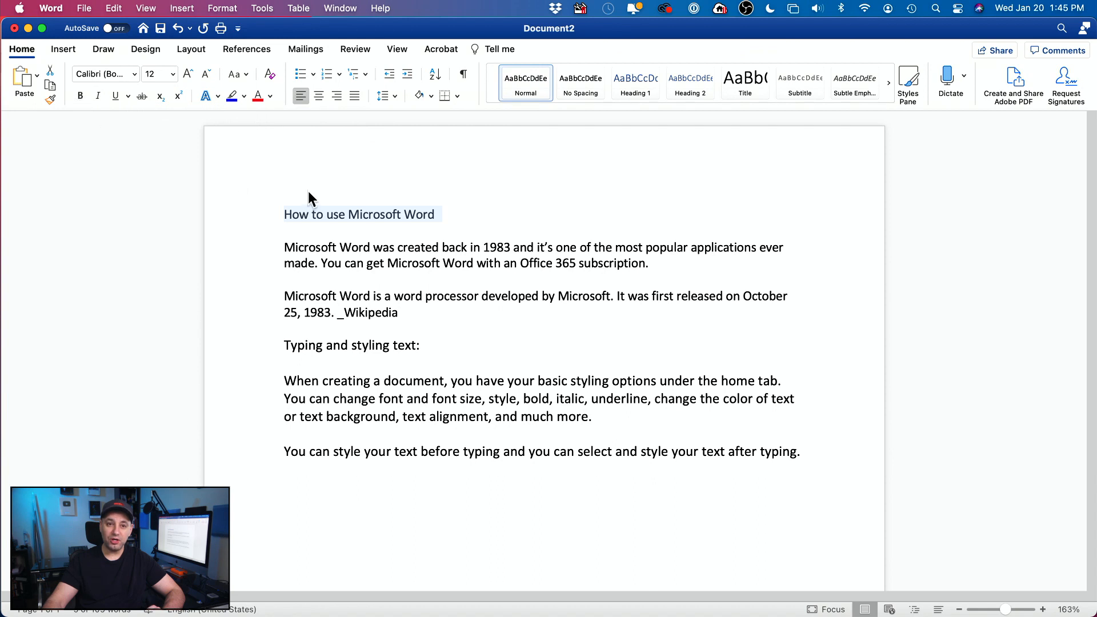
left_click(80, 95)
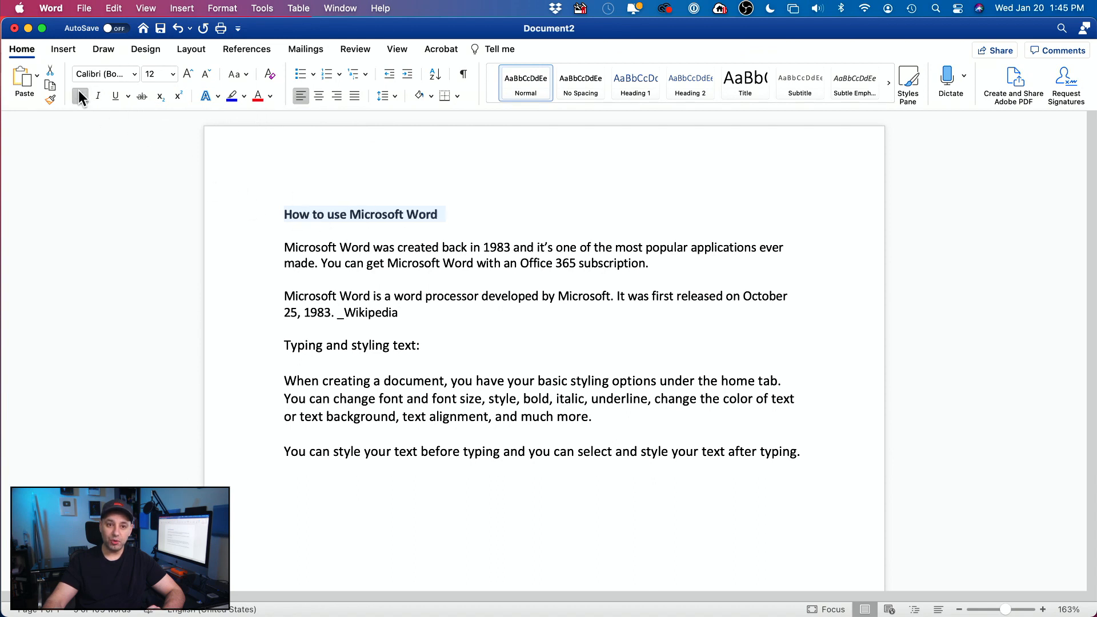
left_click(117, 95)
left_click(94, 97)
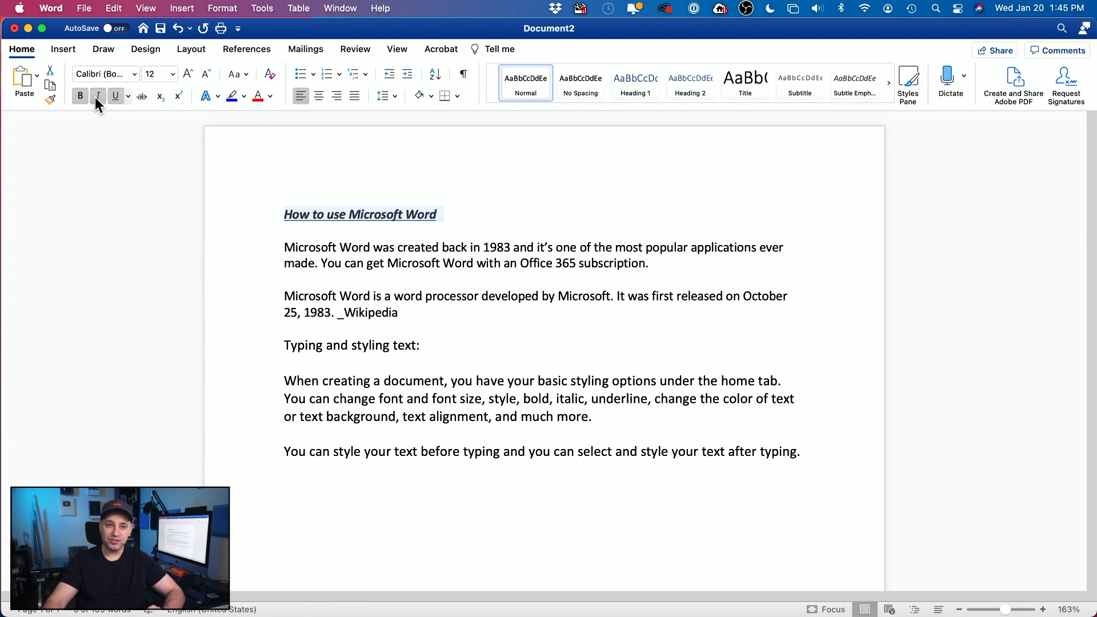
left_click(95, 98)
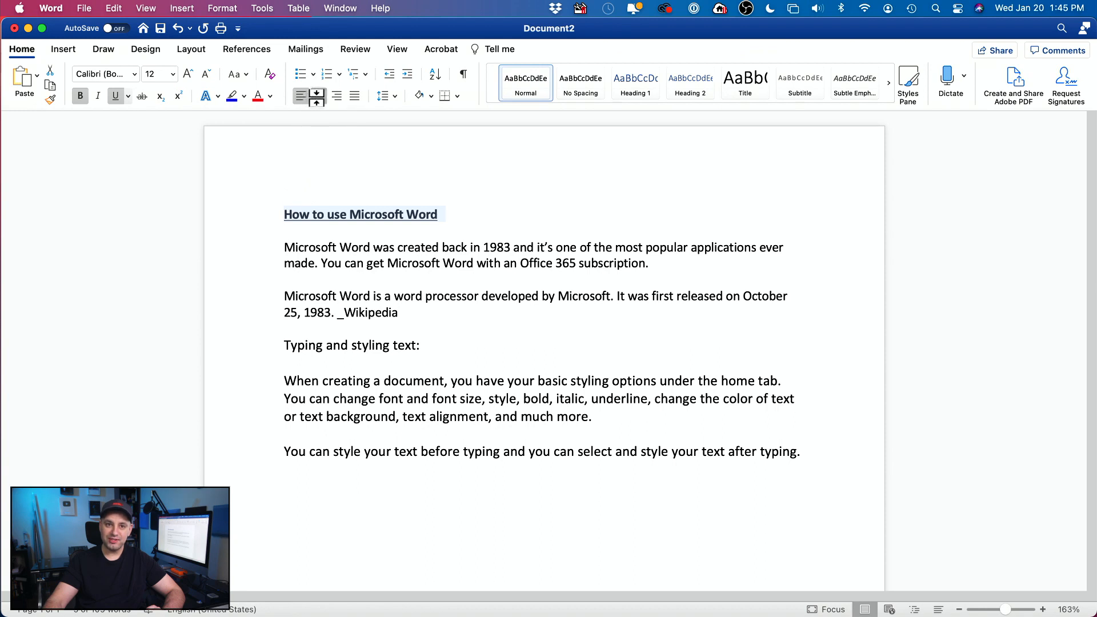
Step: Center the title on the page after briefly trying right alignment
left_click(317, 96)
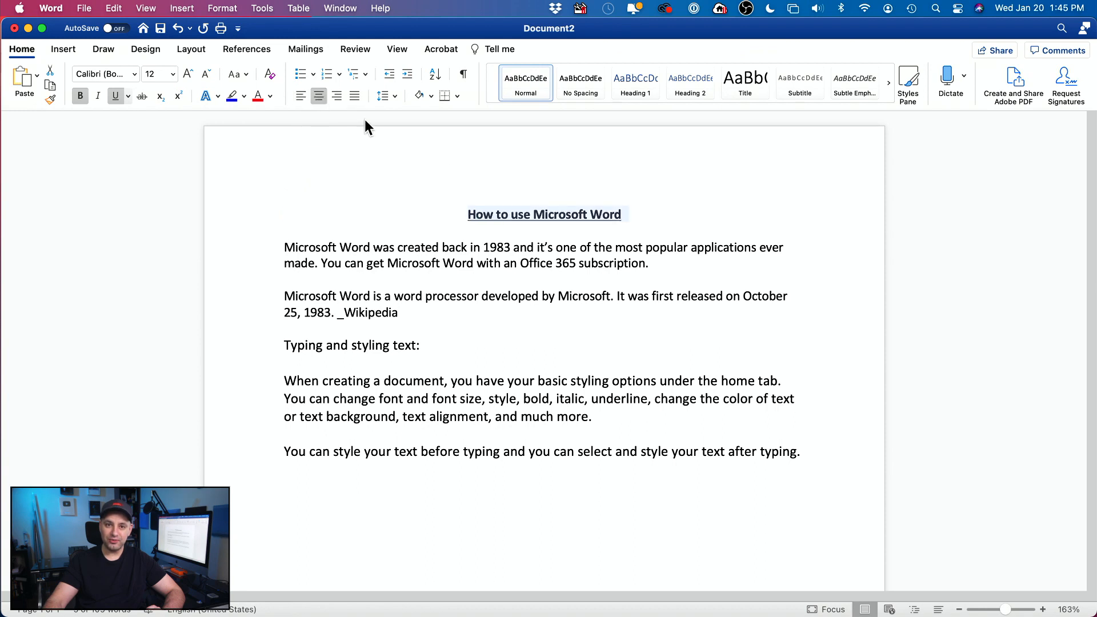
left_click(336, 96)
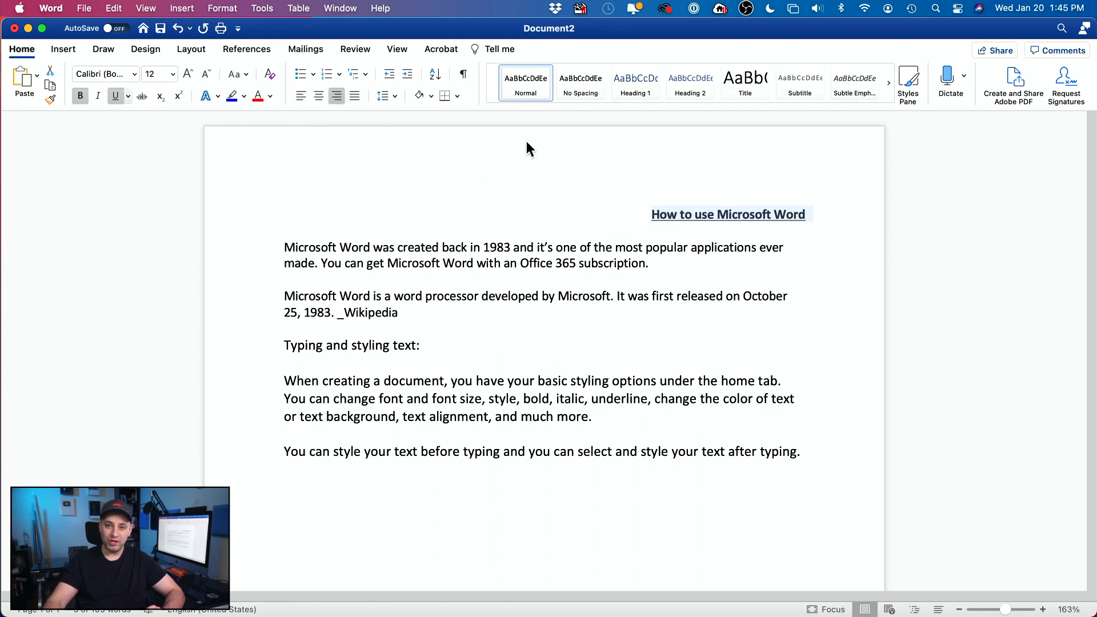
left_click(324, 98)
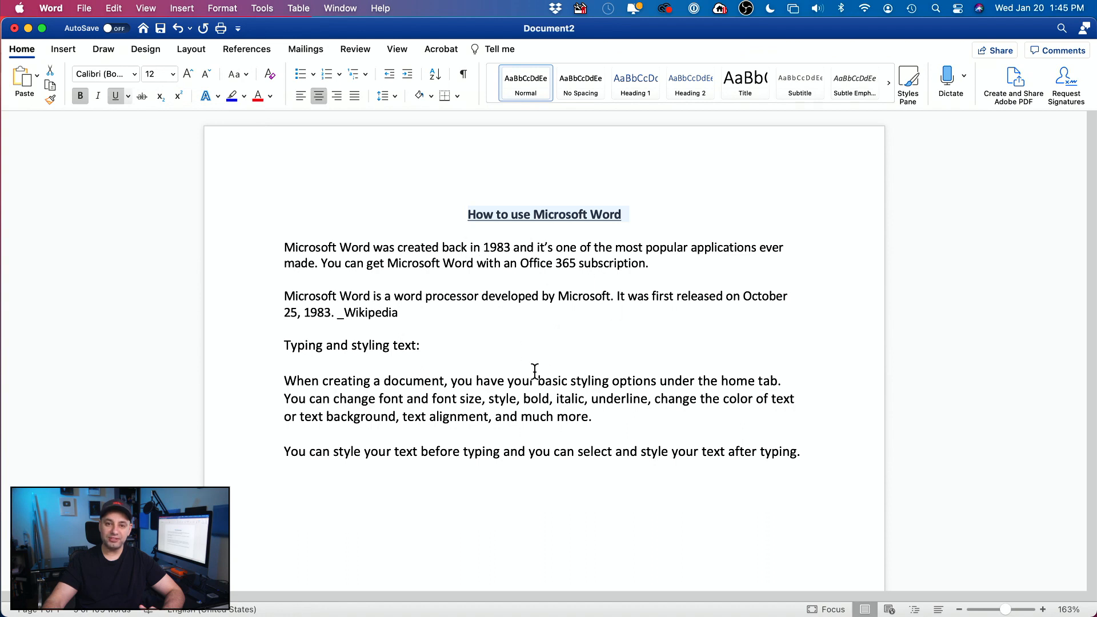
Step: Set the title to 18 pt and try a yellow highlight and green font colour on it
left_click(172, 74)
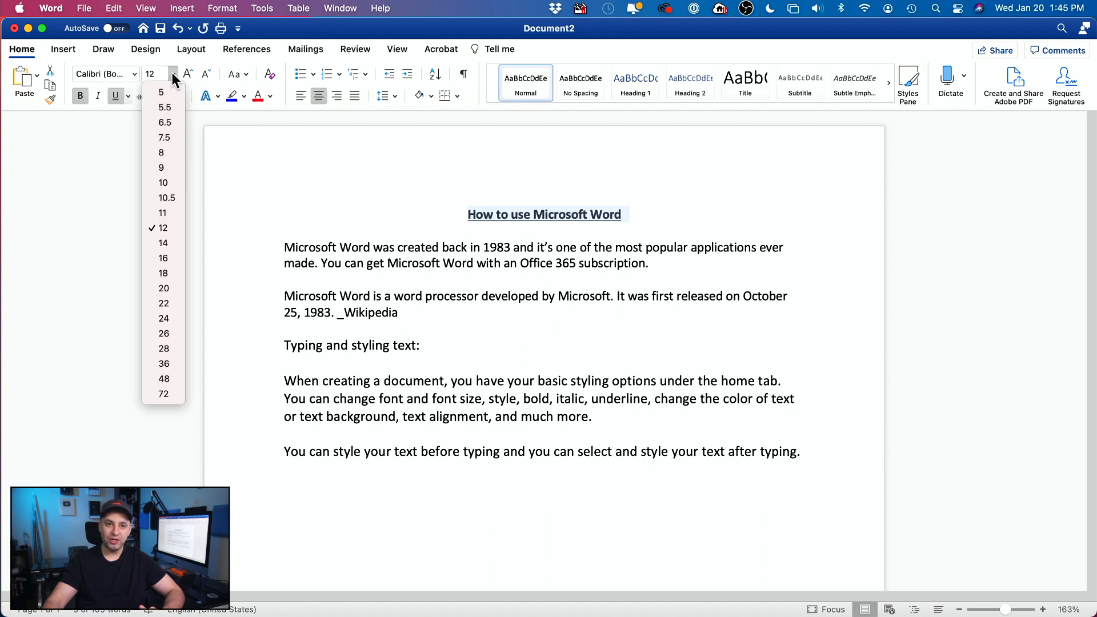
left_click(163, 273)
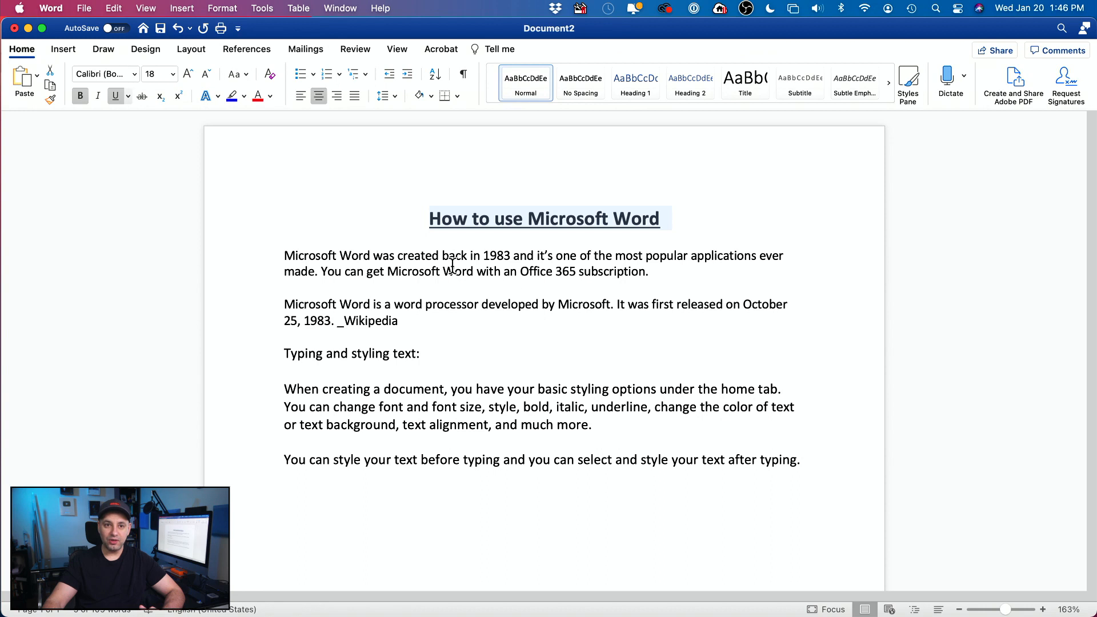
left_click(244, 97)
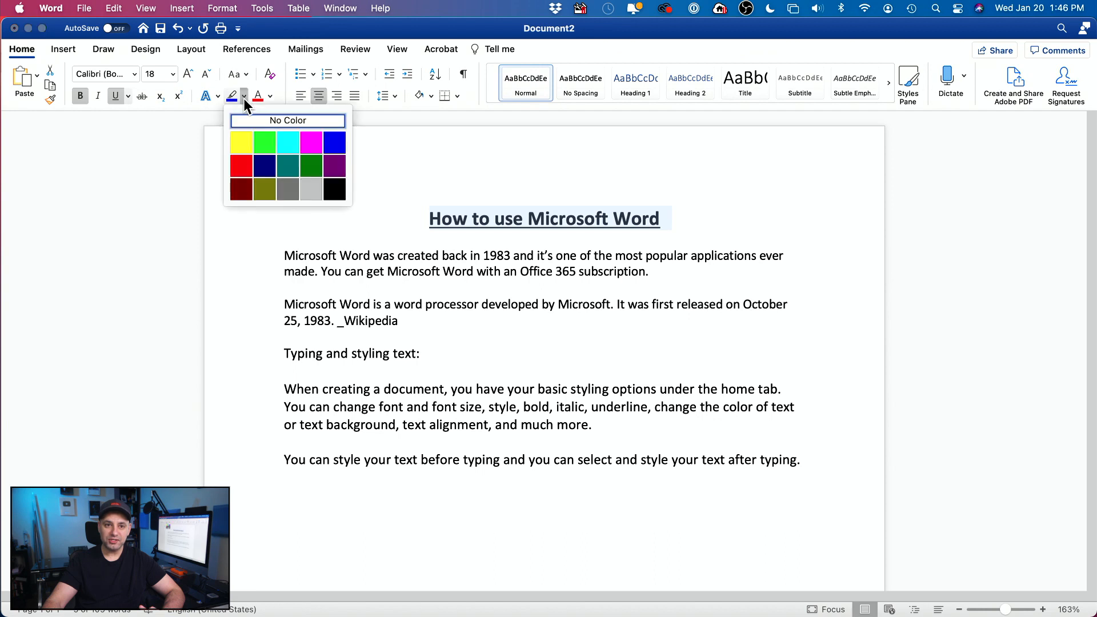
left_click(240, 142)
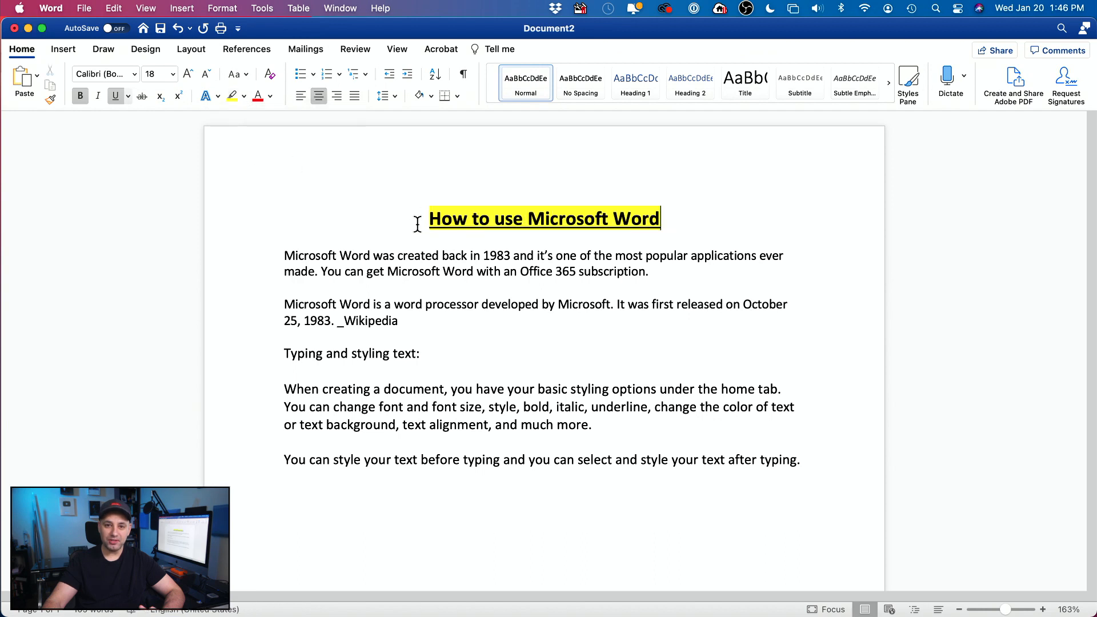
left_click(658, 219)
left_click_drag(404, 223, 644, 213)
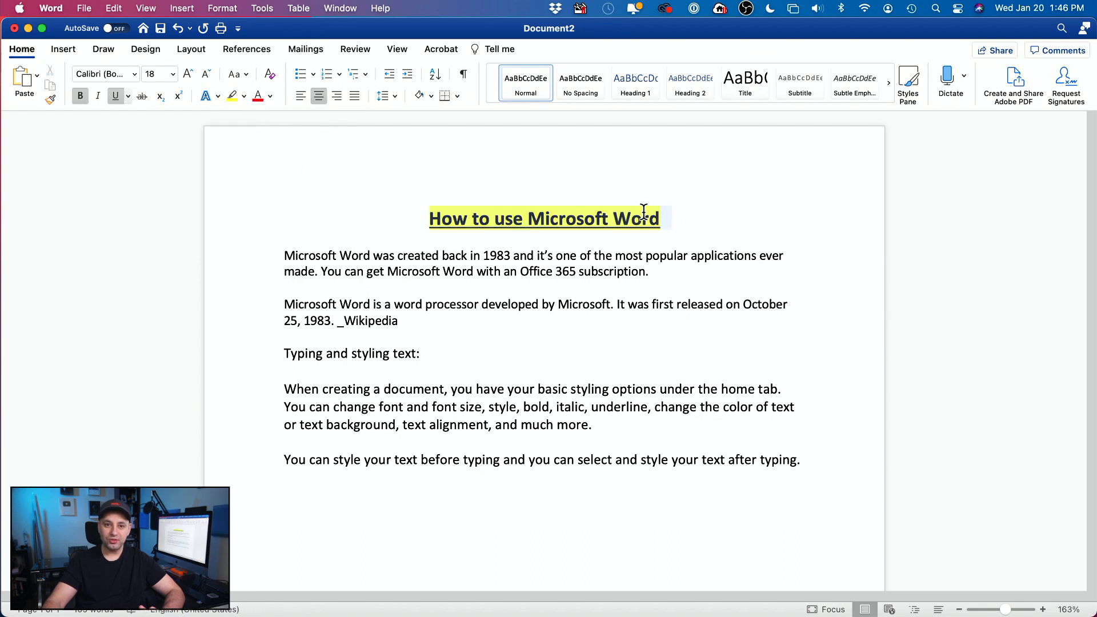
left_click(271, 96)
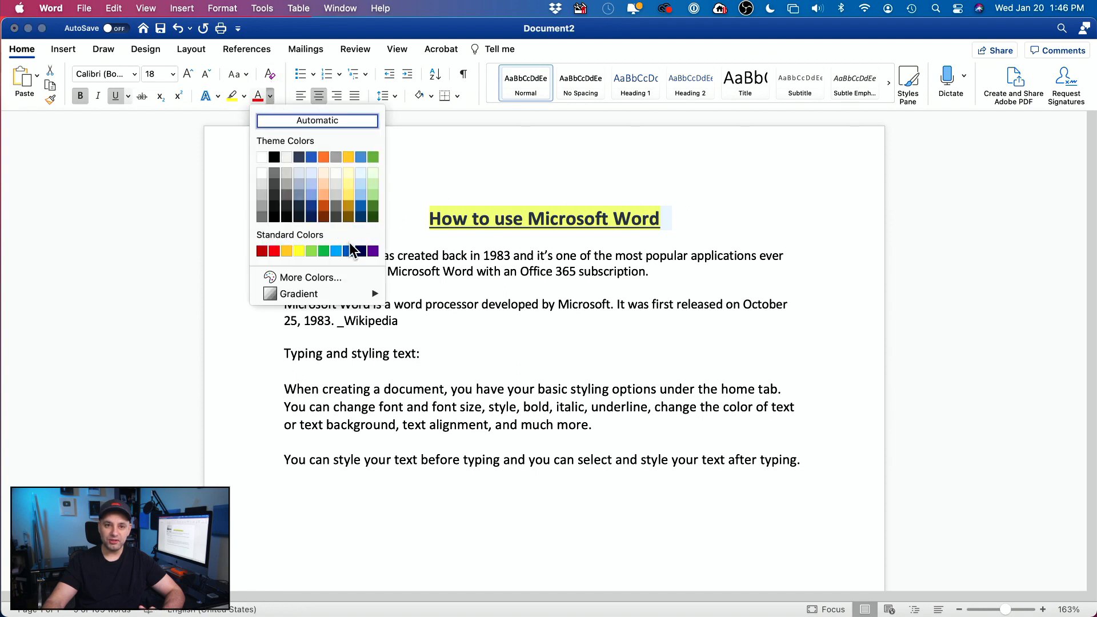
left_click(373, 158)
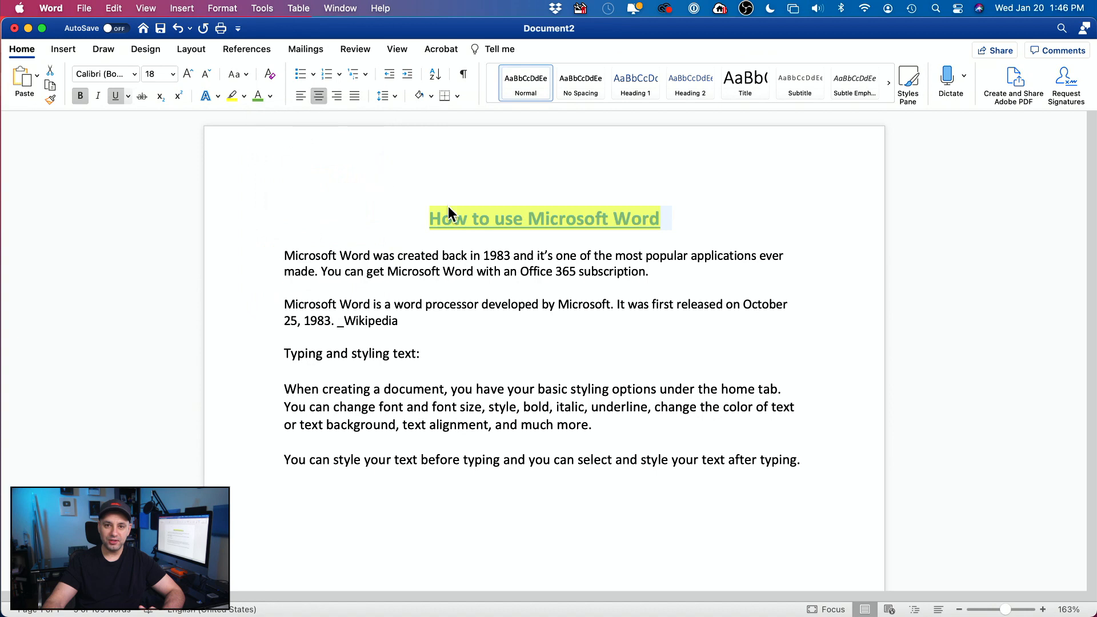
left_click(507, 237)
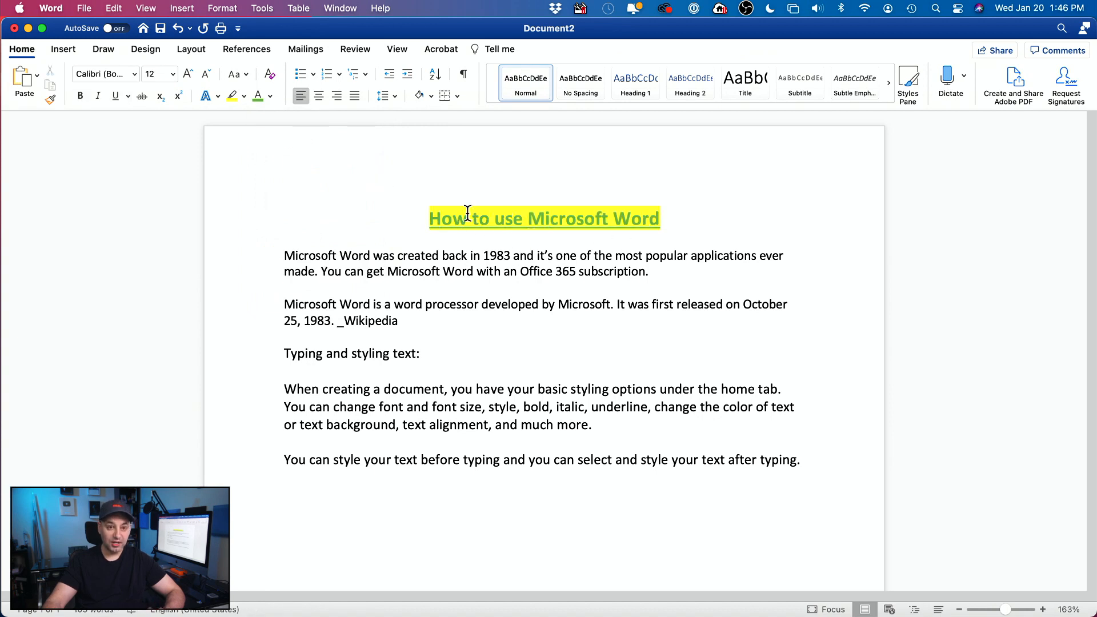
Step: Undo the green text colour and yellow highlight, leaving the title plain black
left_click(107, 8)
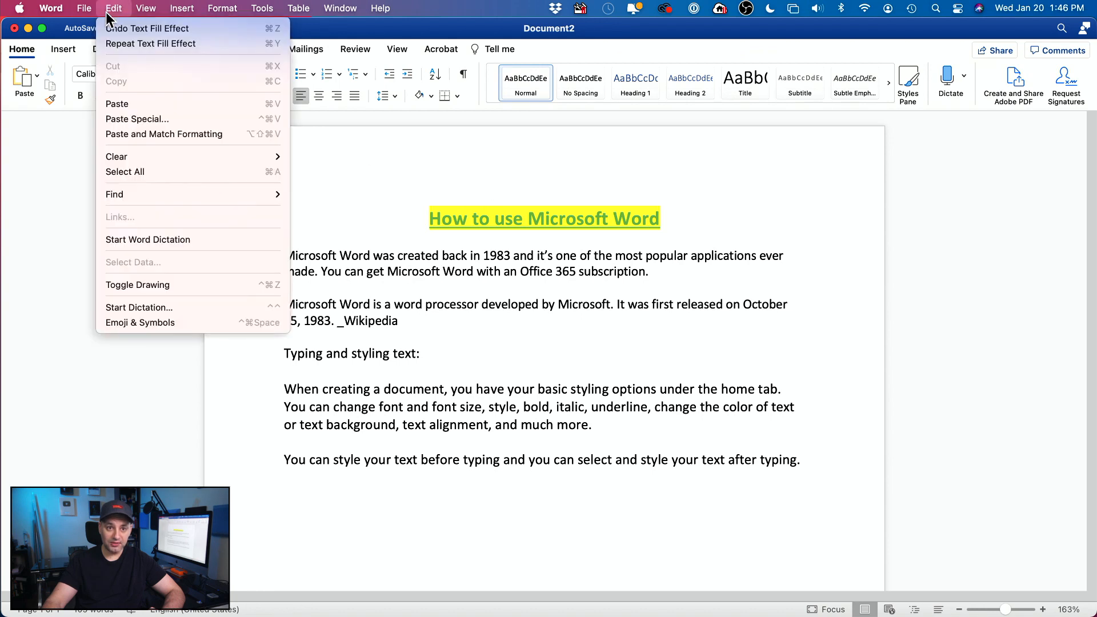
left_click(108, 28)
left_click(114, 8)
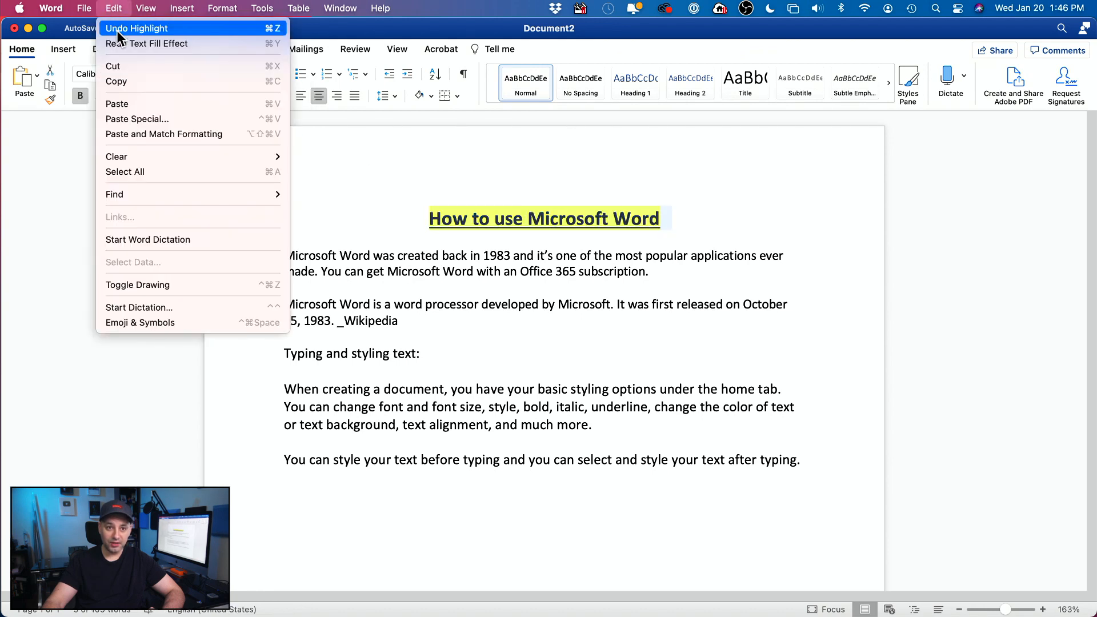
left_click(117, 30)
left_click(514, 237)
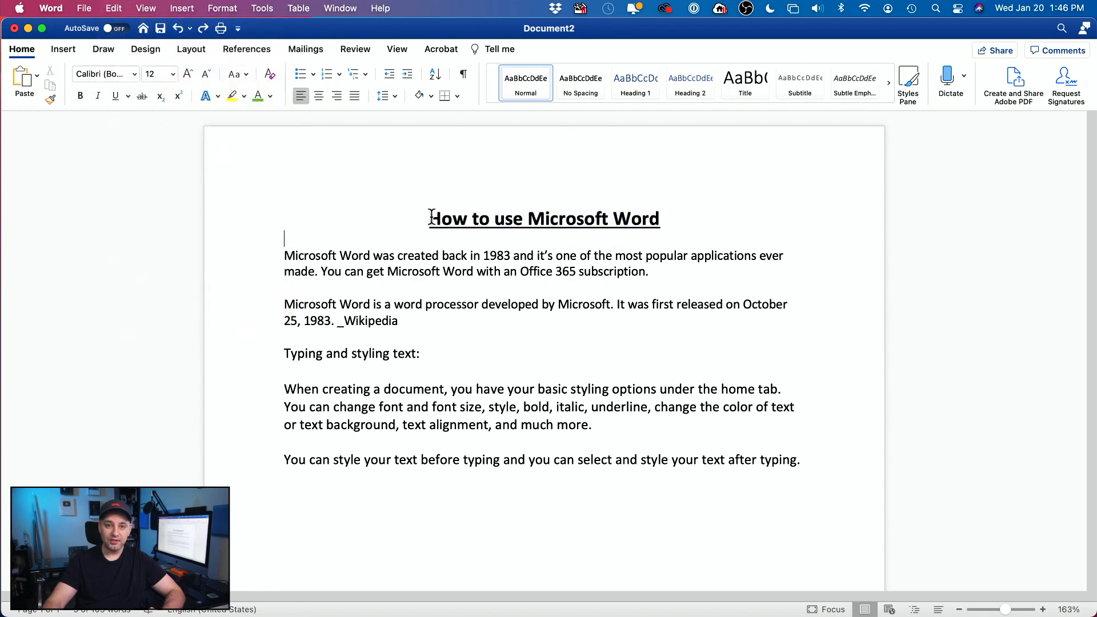
left_click(242, 91)
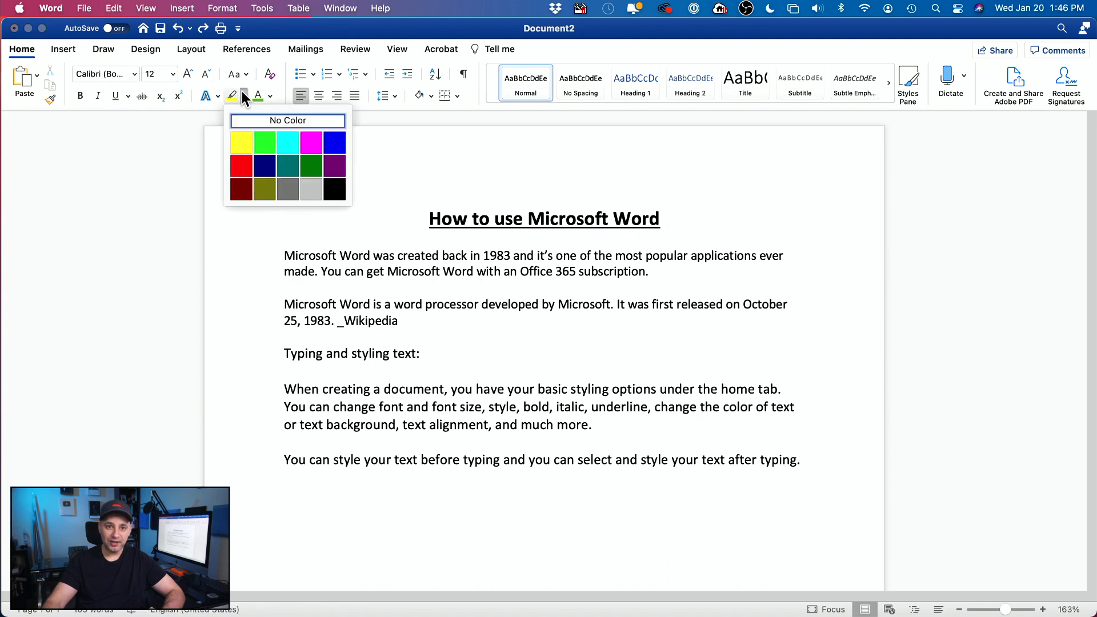
left_click(242, 92)
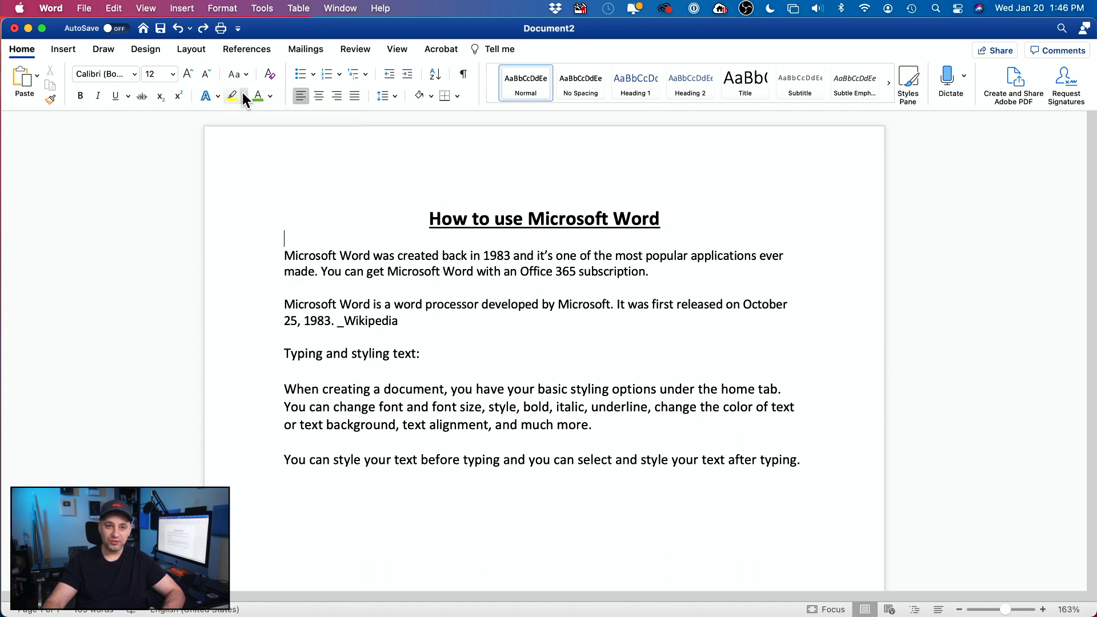
left_click(272, 95)
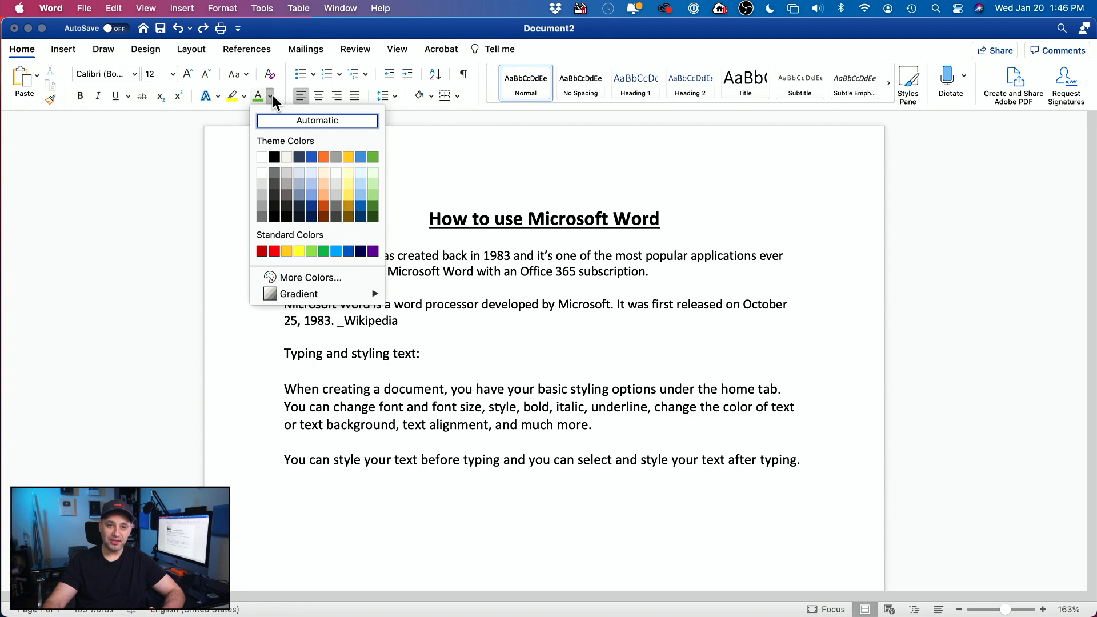
left_click(273, 95)
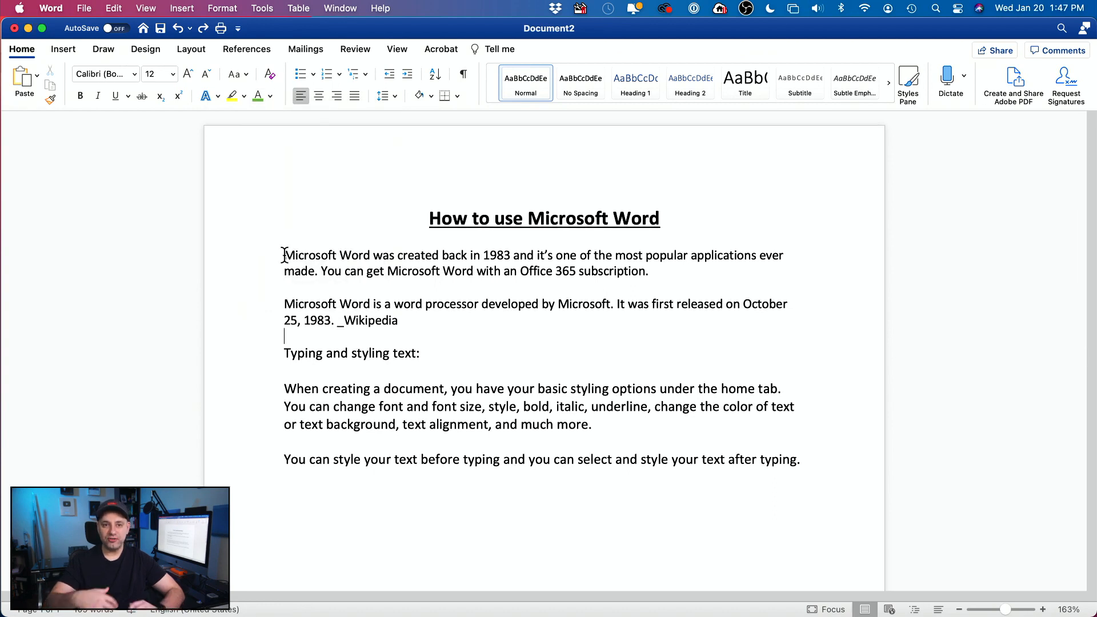
left_click_drag(284, 255, 842, 460)
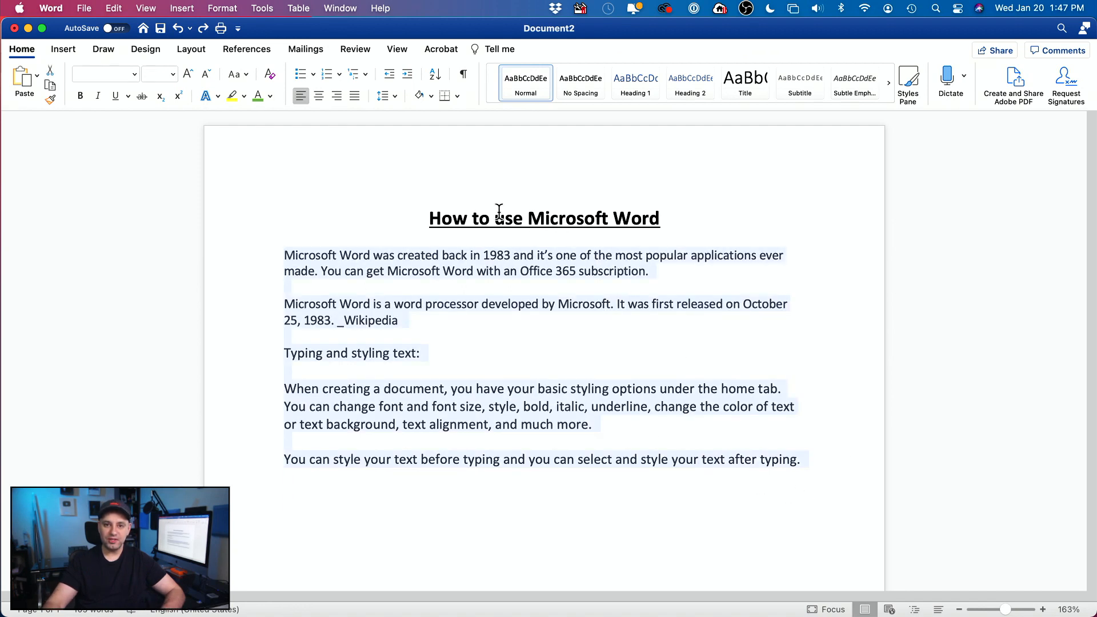
left_click_drag(779, 451, 795, 463)
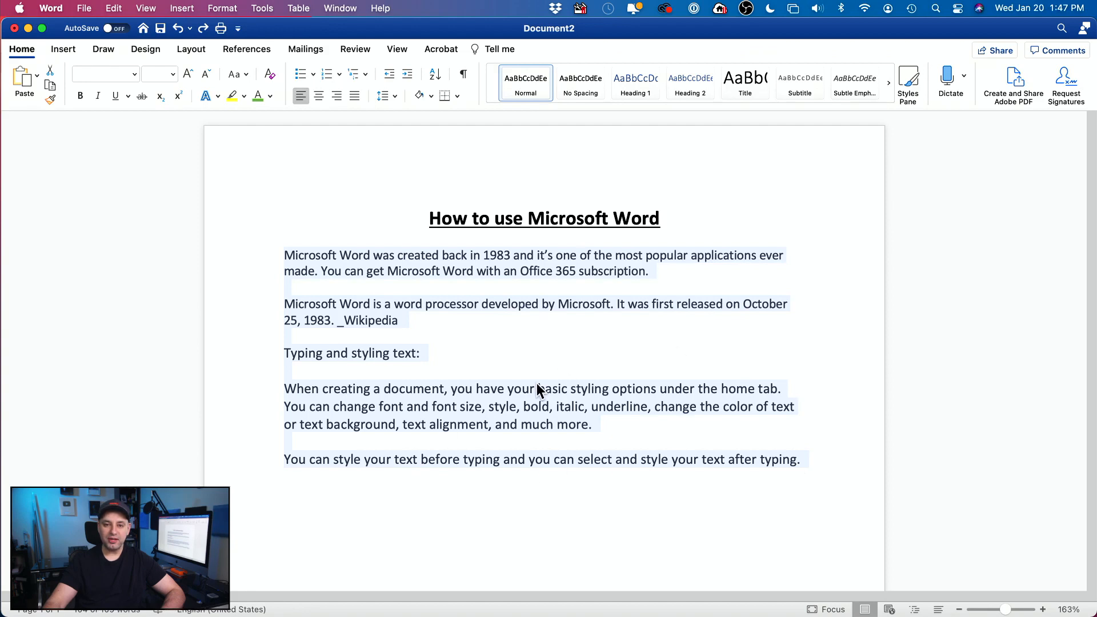
left_click(135, 75)
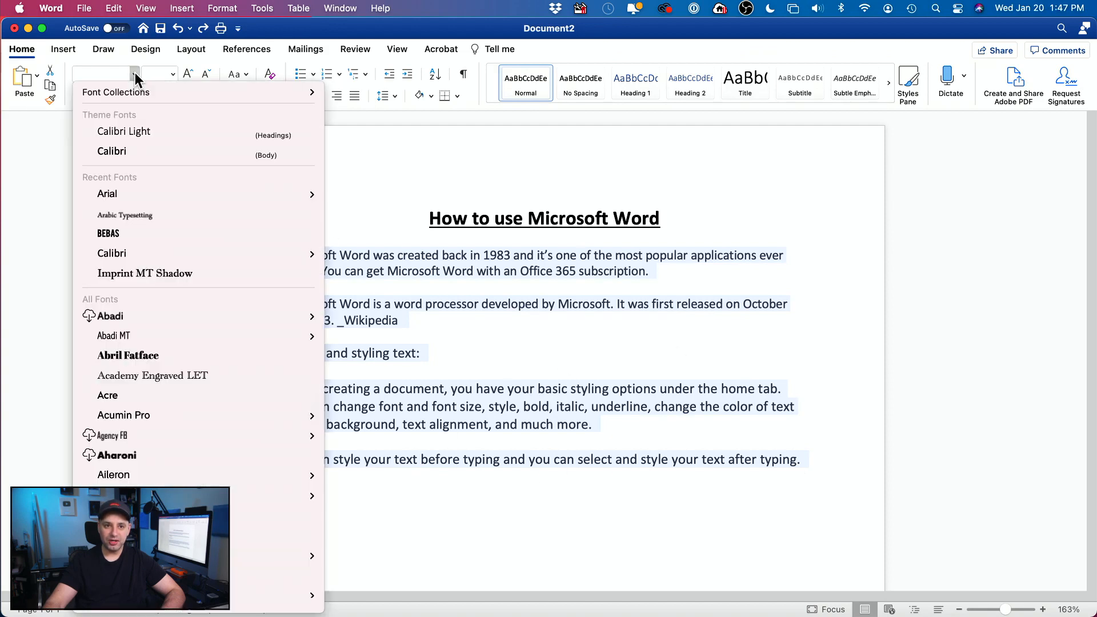
mouse_move(136, 192)
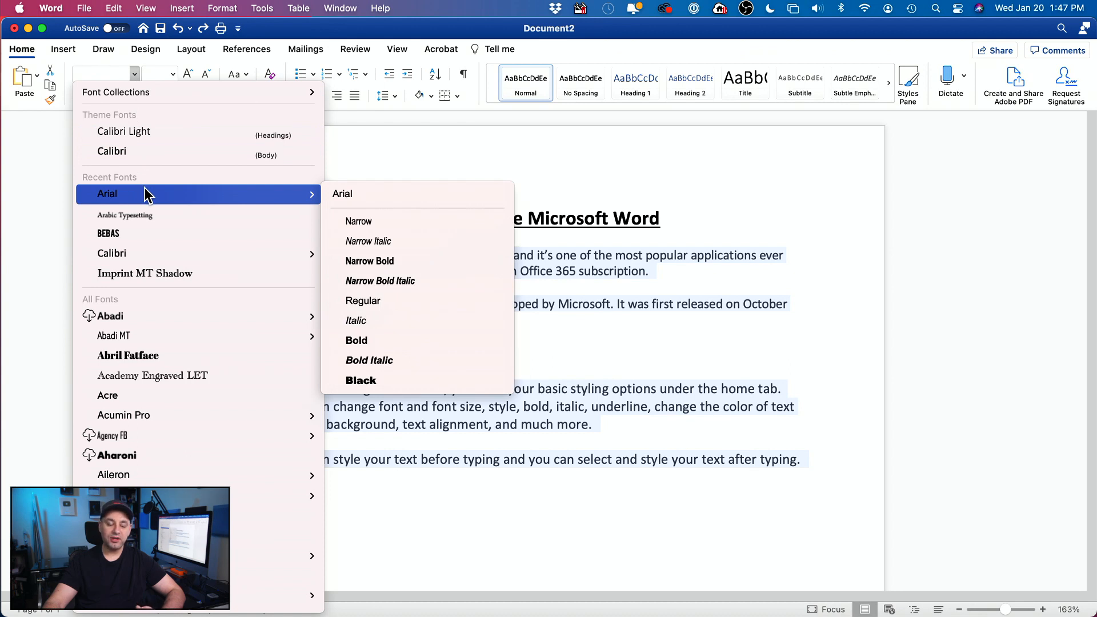
left_click(418, 194)
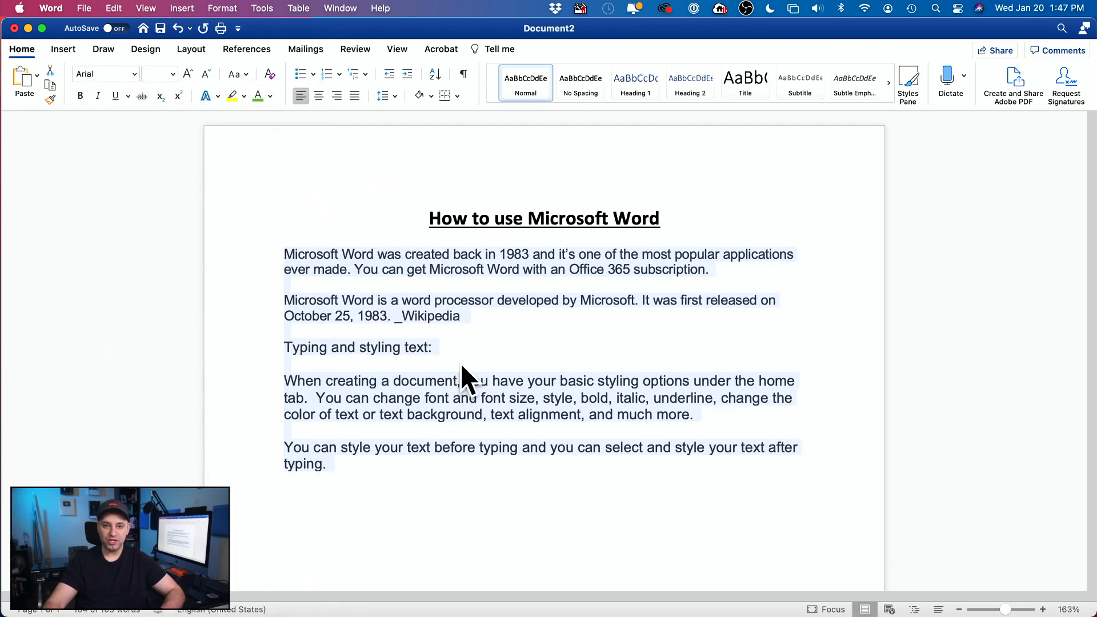
left_click(467, 348)
left_click(359, 477)
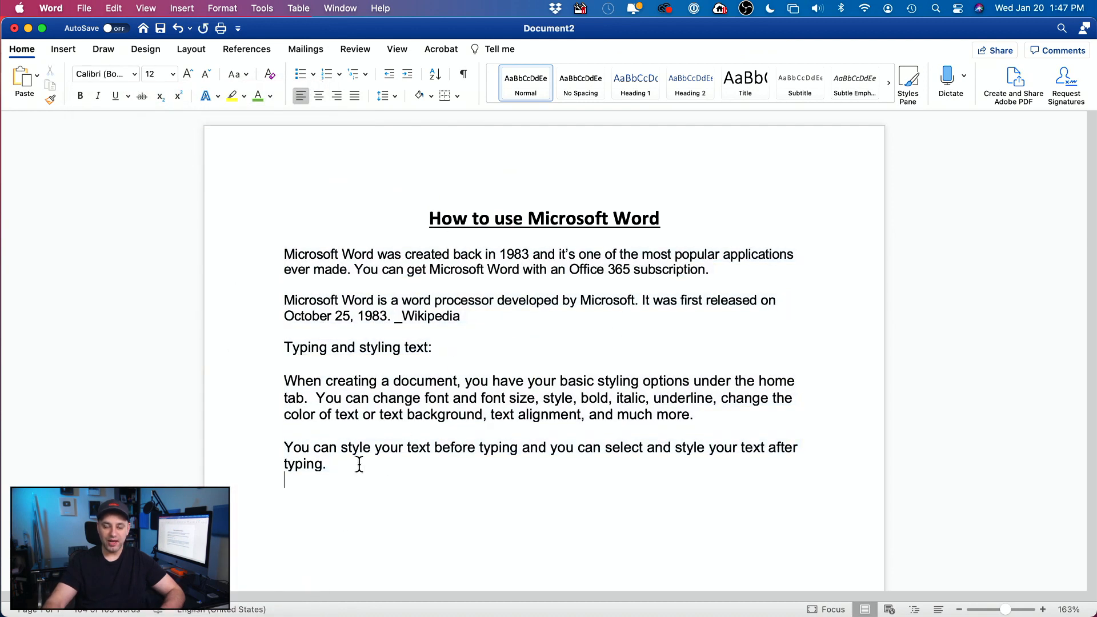
type("type")
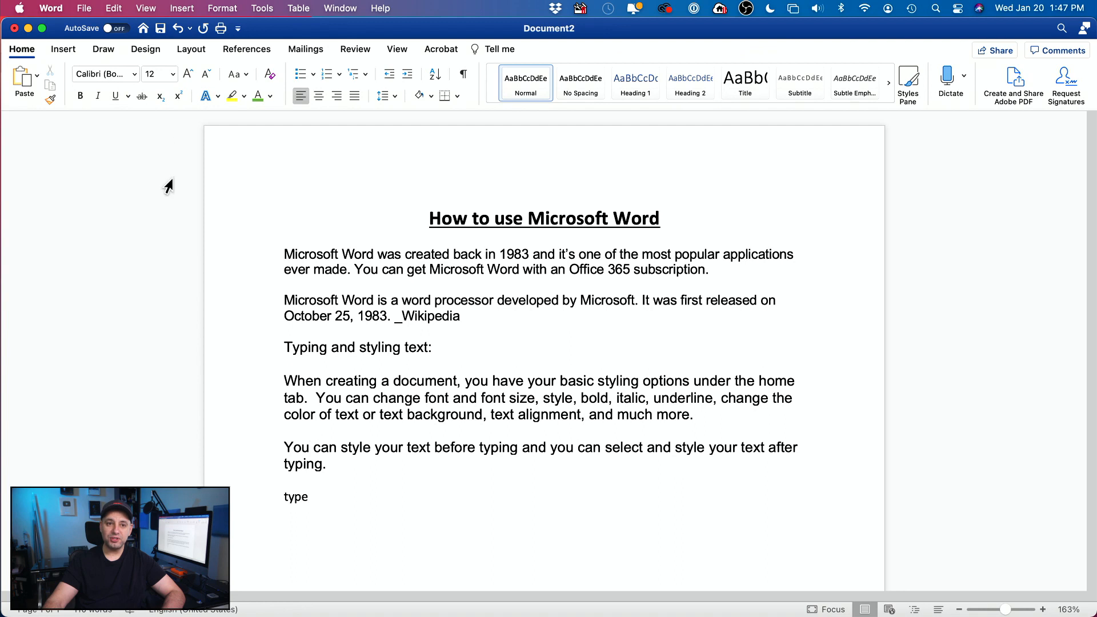
left_click_drag(332, 507, 213, 225)
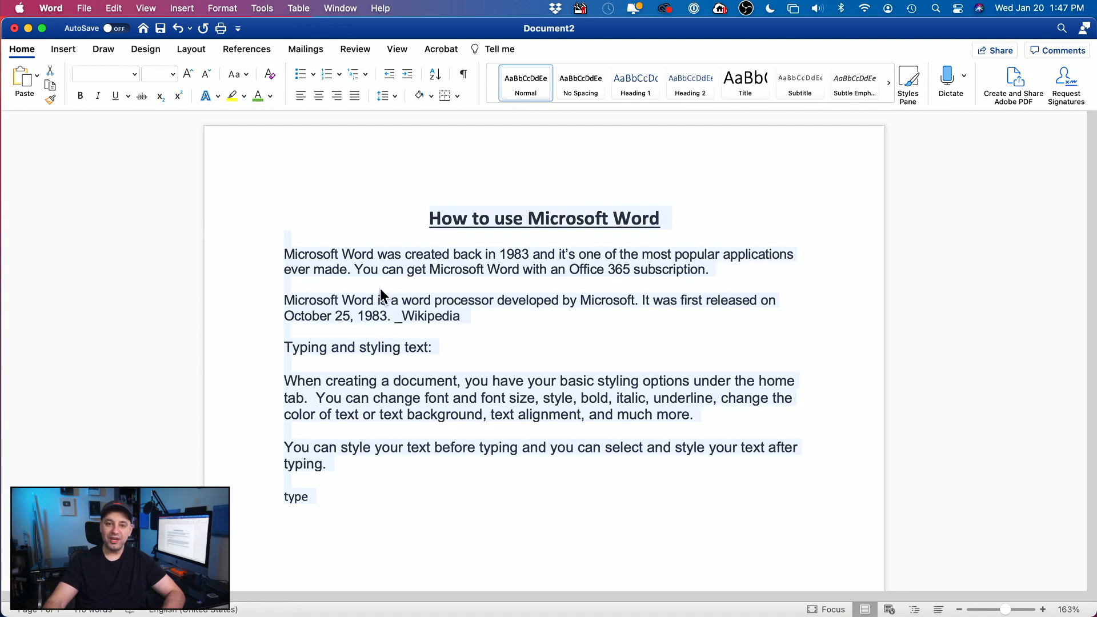
left_click(348, 495)
left_click(257, 492)
key("BackSpace")
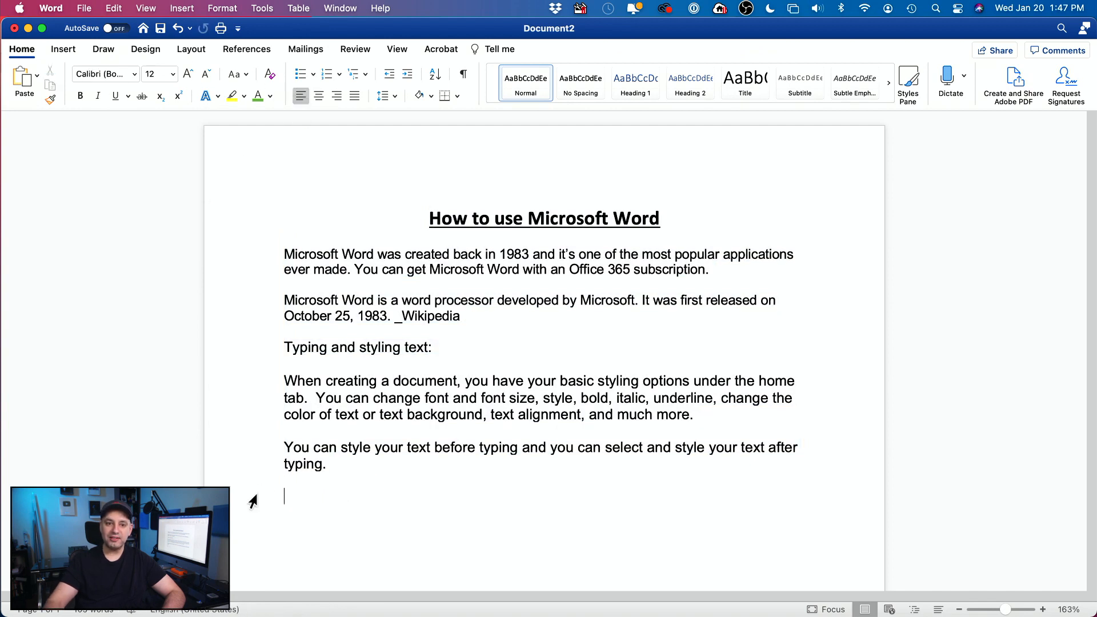
left_click(133, 72)
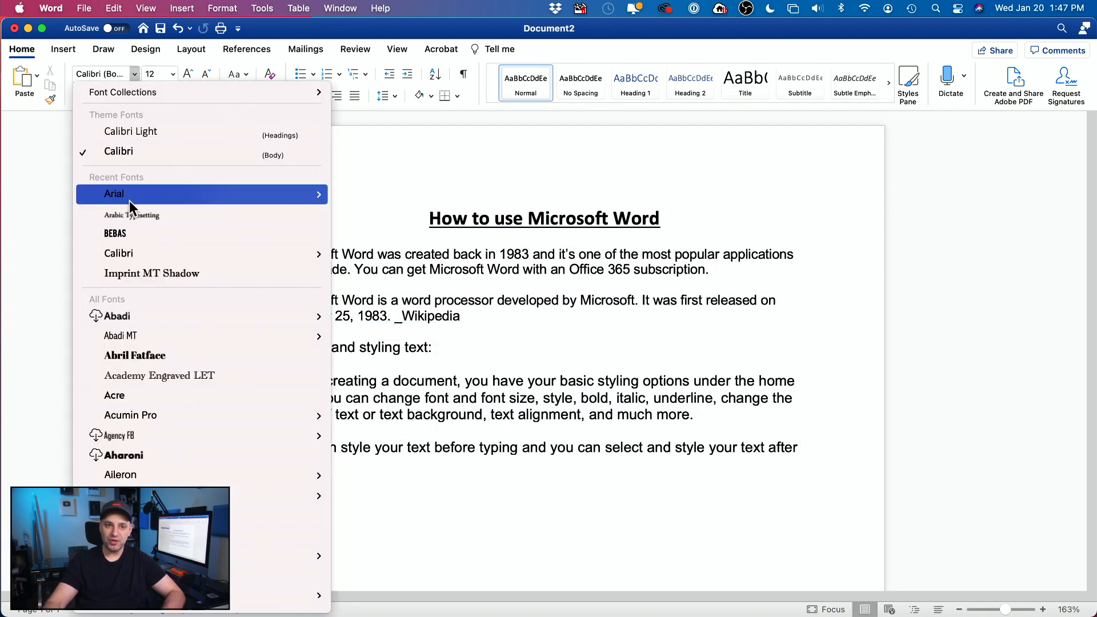
left_click(369, 197)
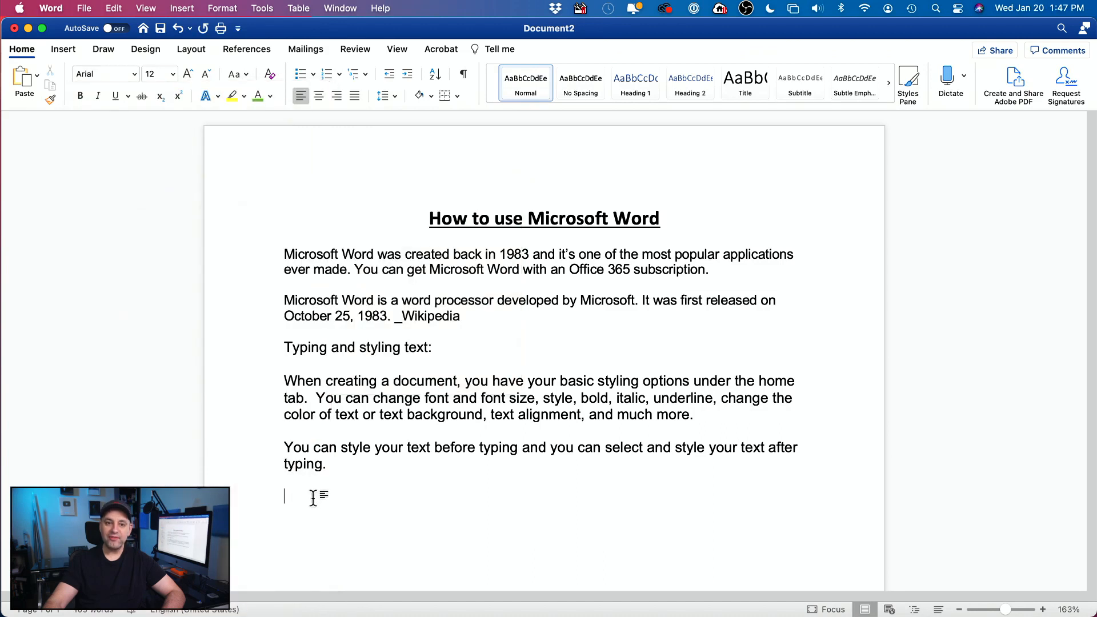
scroll(602, 532, "down", 1)
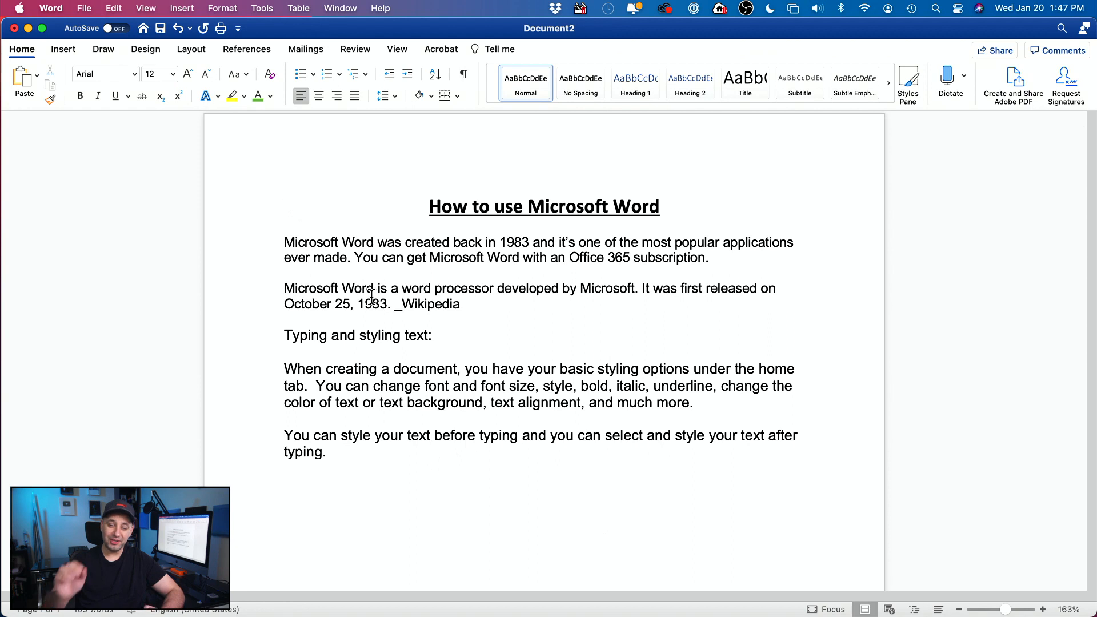
left_click_drag(285, 240, 569, 500)
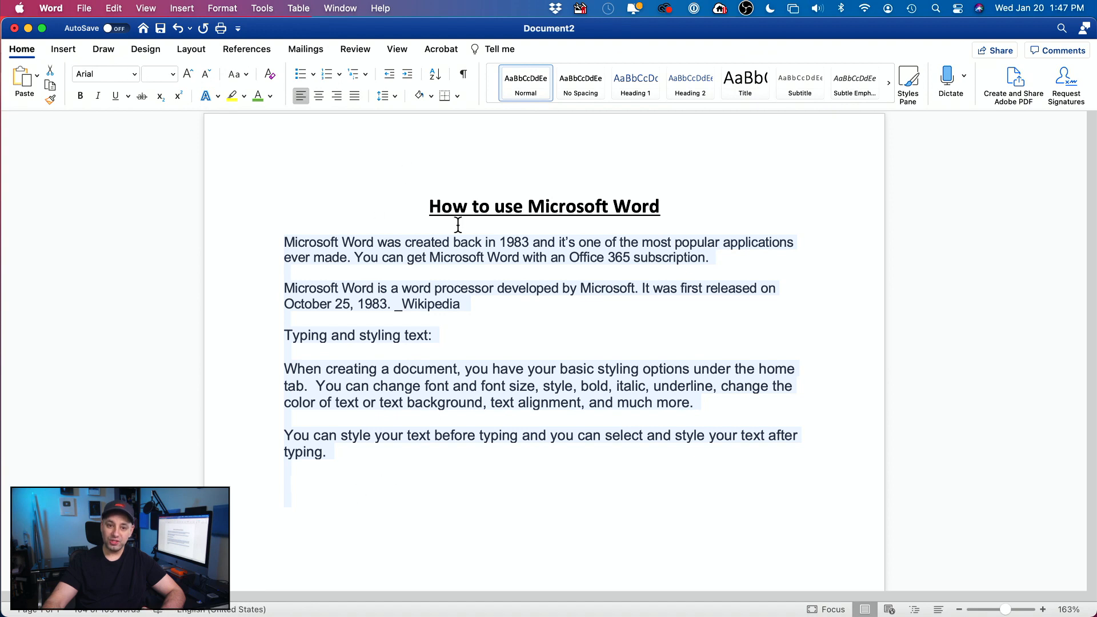
left_click(295, 495)
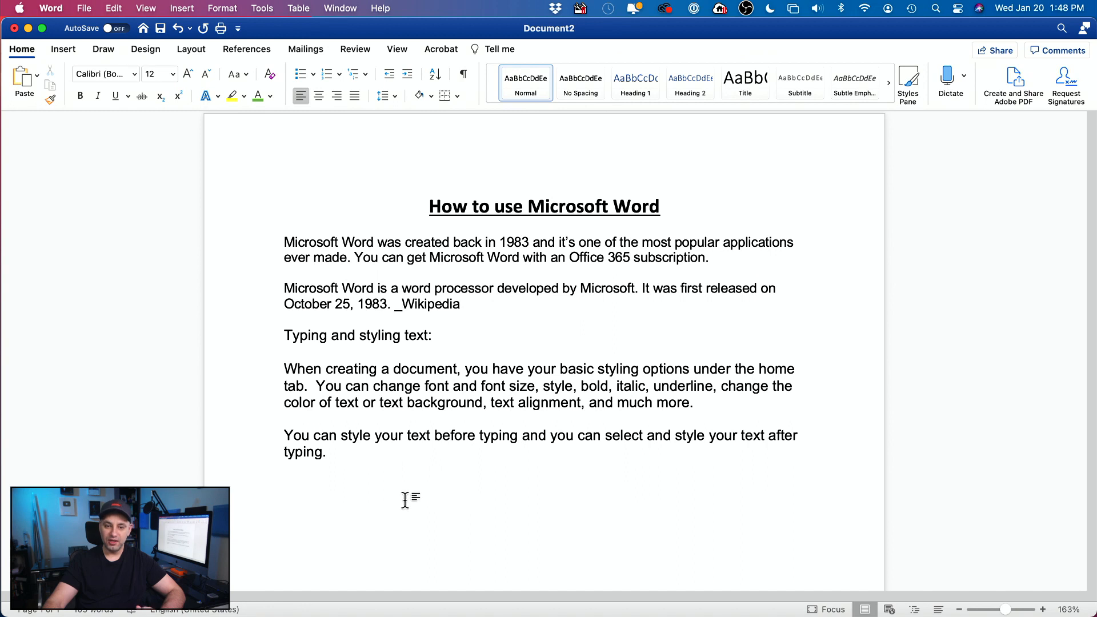
scroll(409, 501, "down", 1)
scroll(412, 502, "up", 2)
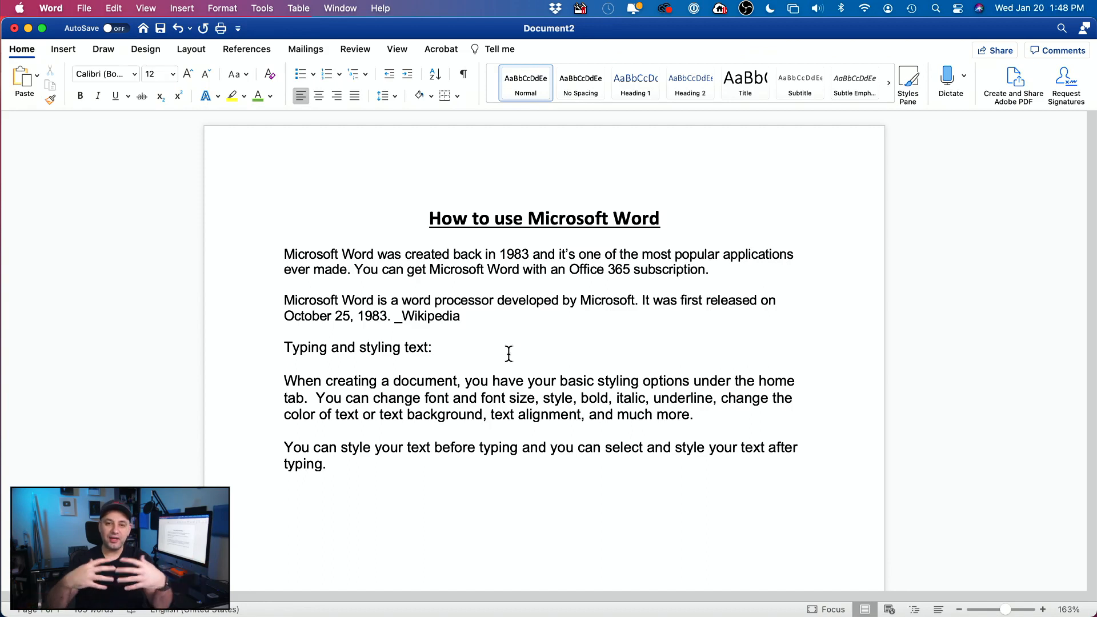
scroll(312, 356, "down", 1)
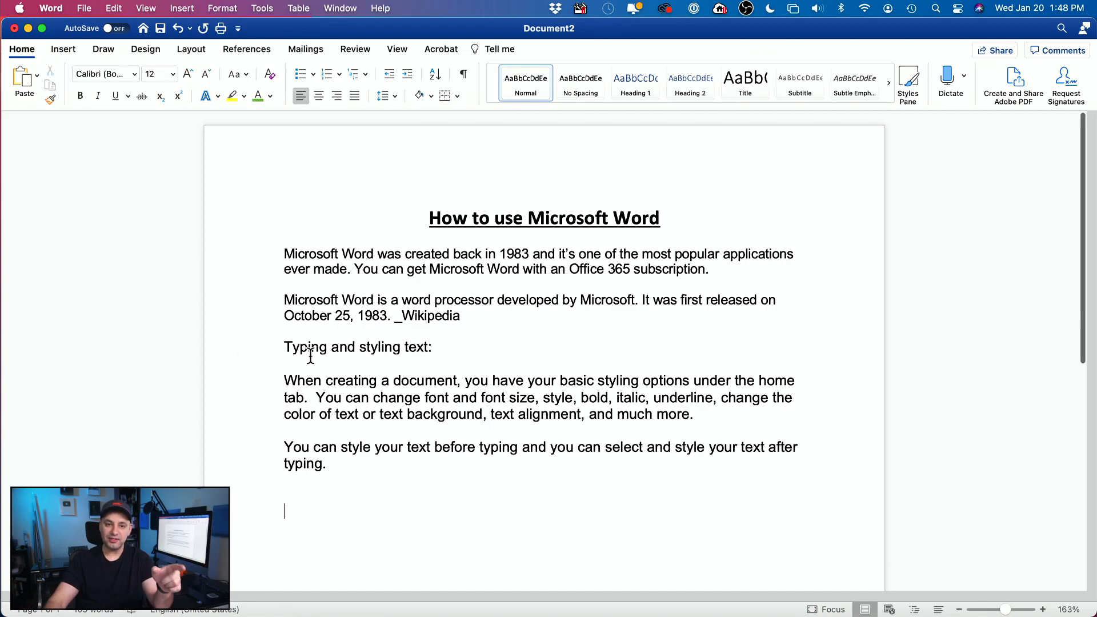
Step: Make the 'Typing and styling text:' heading bold and italic
left_click_drag(287, 345, 501, 345)
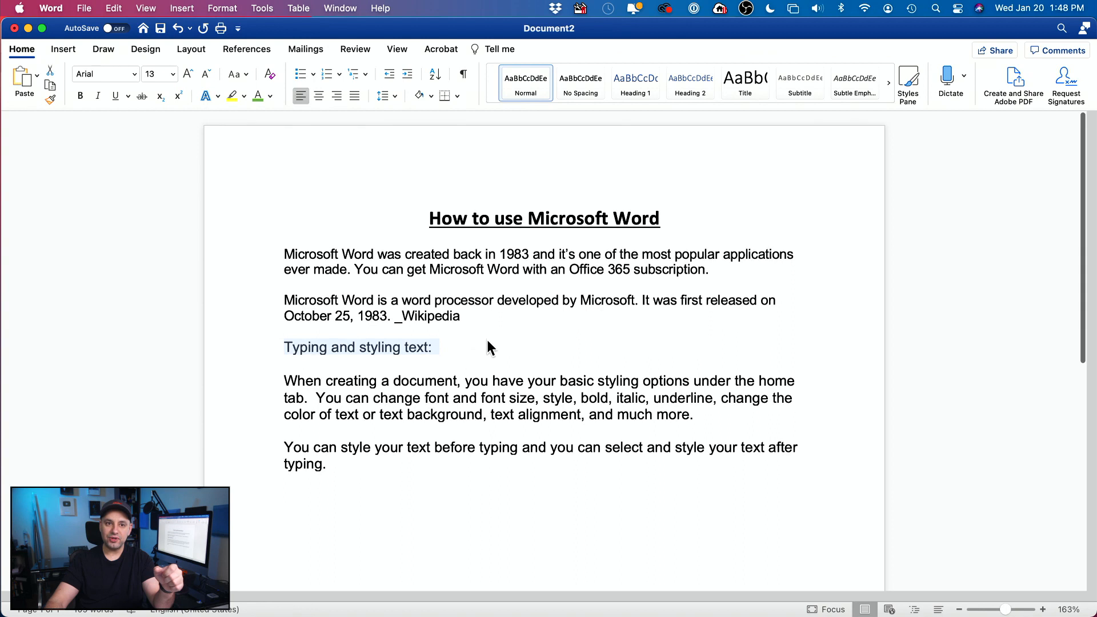
left_click(96, 95)
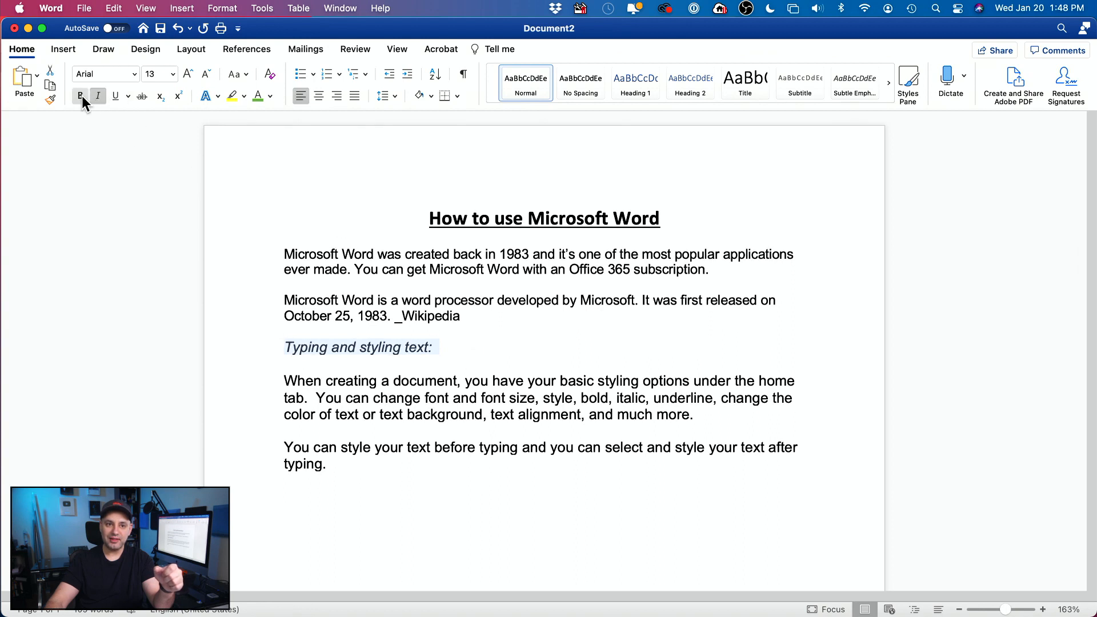
left_click(81, 95)
left_click(493, 348)
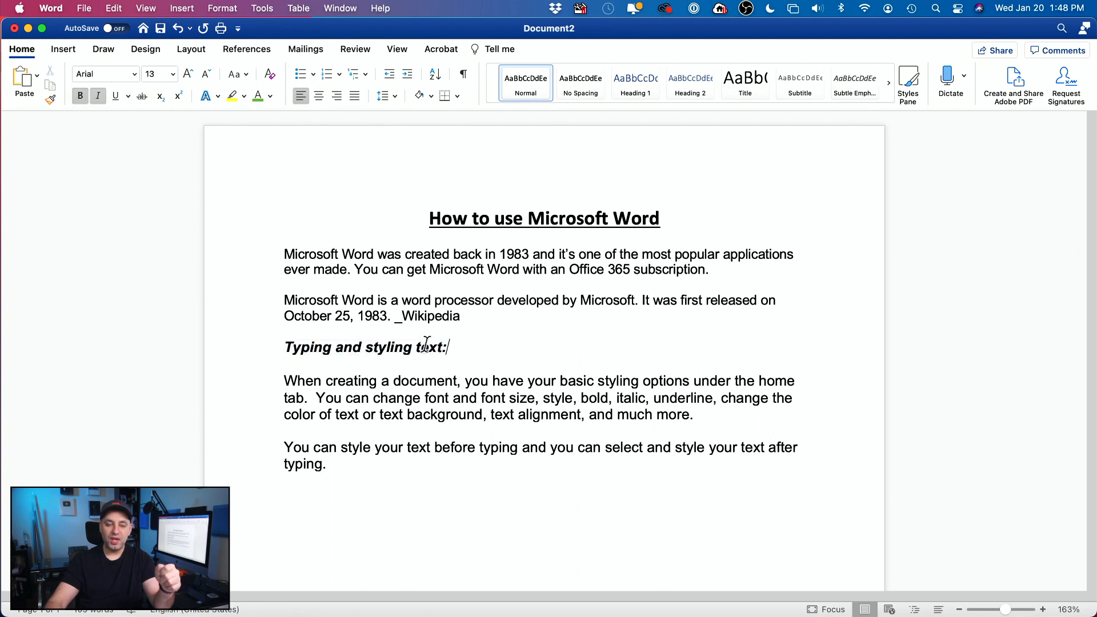
Step: Try numbering and bullets on the heading, then remove both, leaving it unlisted
left_click(325, 74)
left_click(323, 77)
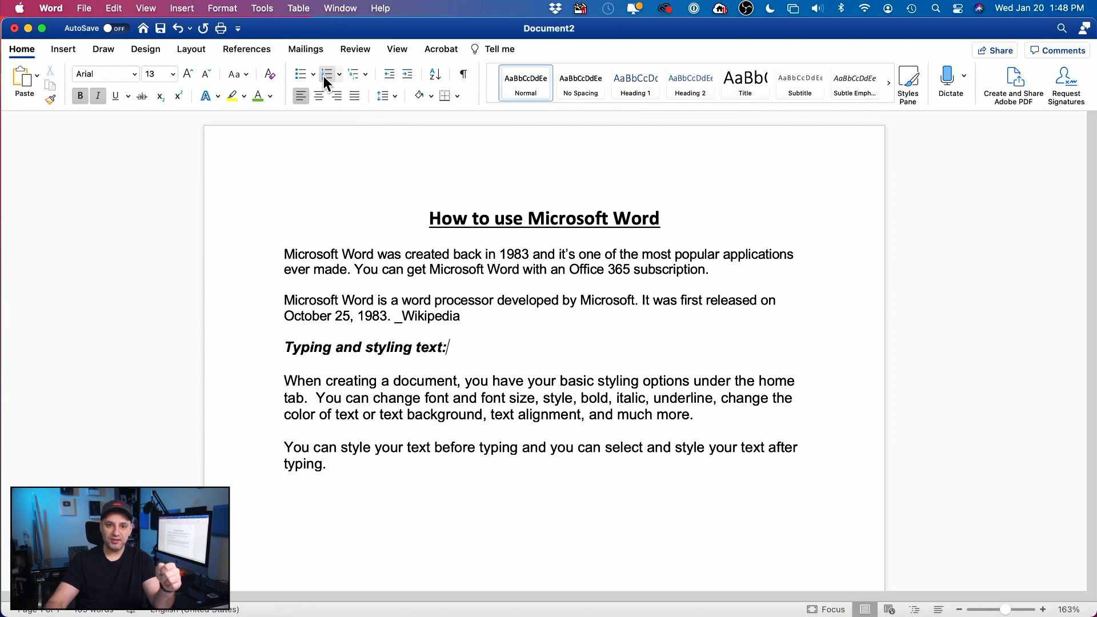
left_click(297, 75)
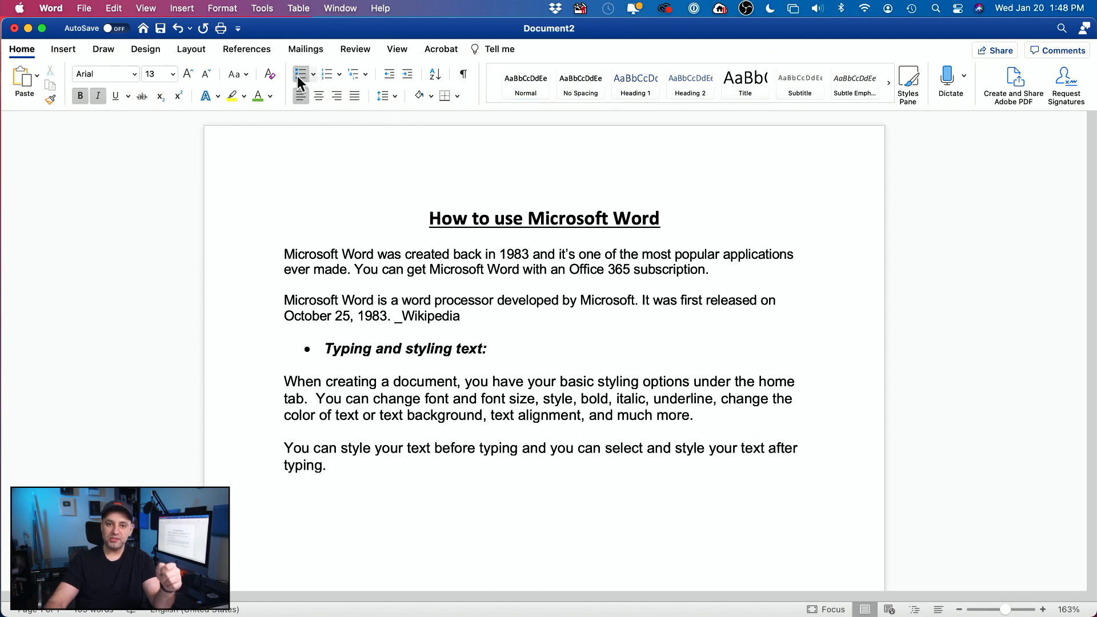
left_click(297, 76)
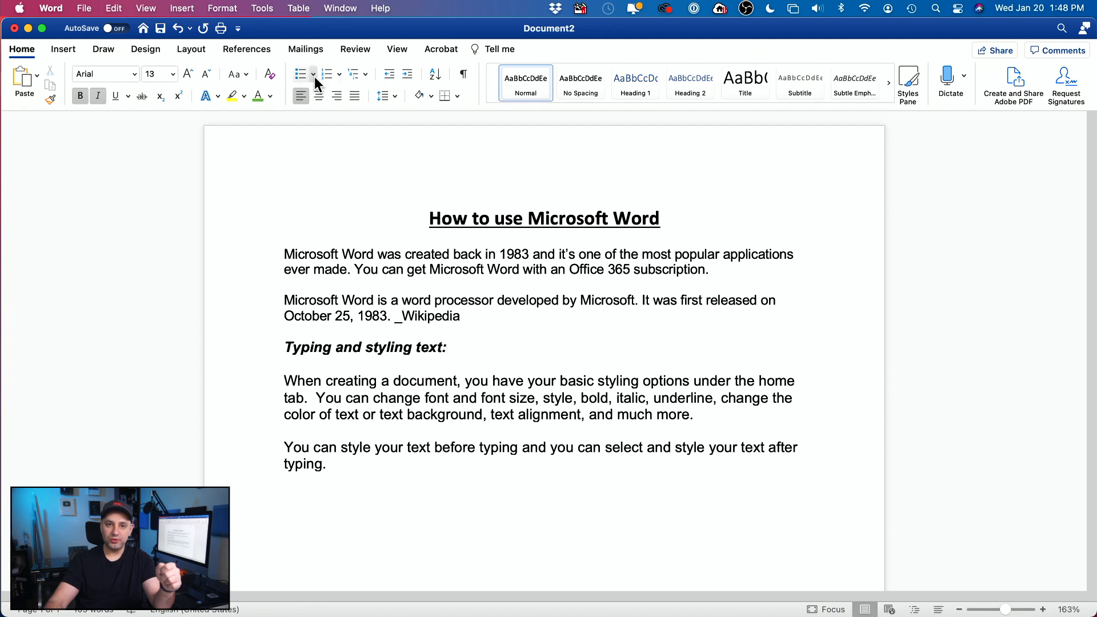
left_click(318, 497)
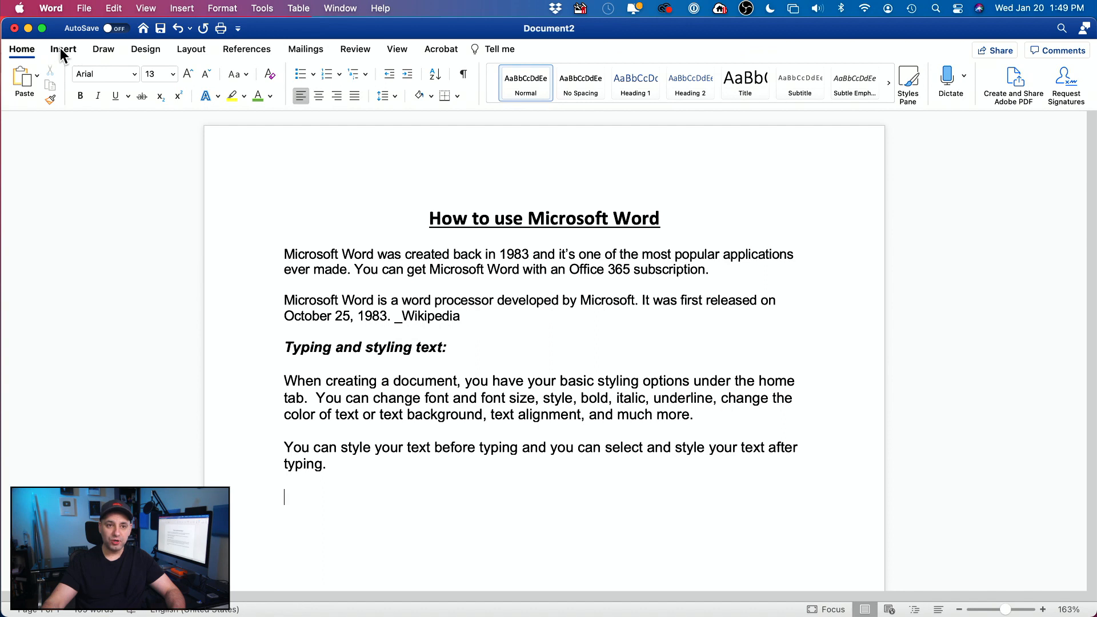
Step: Choose Insert > Pictures > Picture from File to browse the Desktop's image files
left_click(61, 50)
left_click(21, 56)
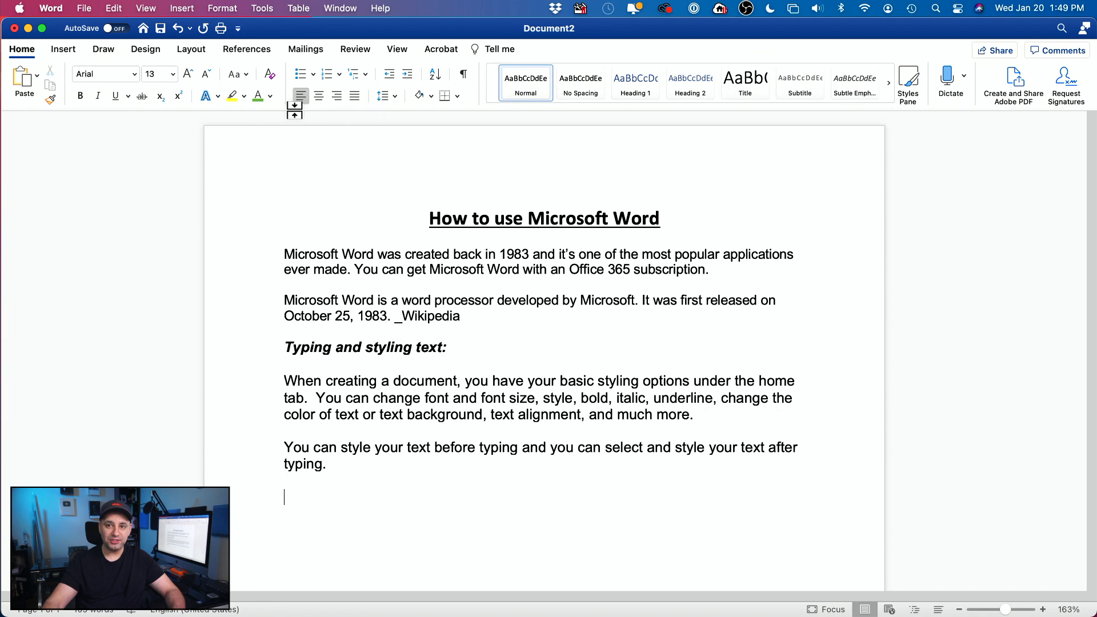
left_click(66, 52)
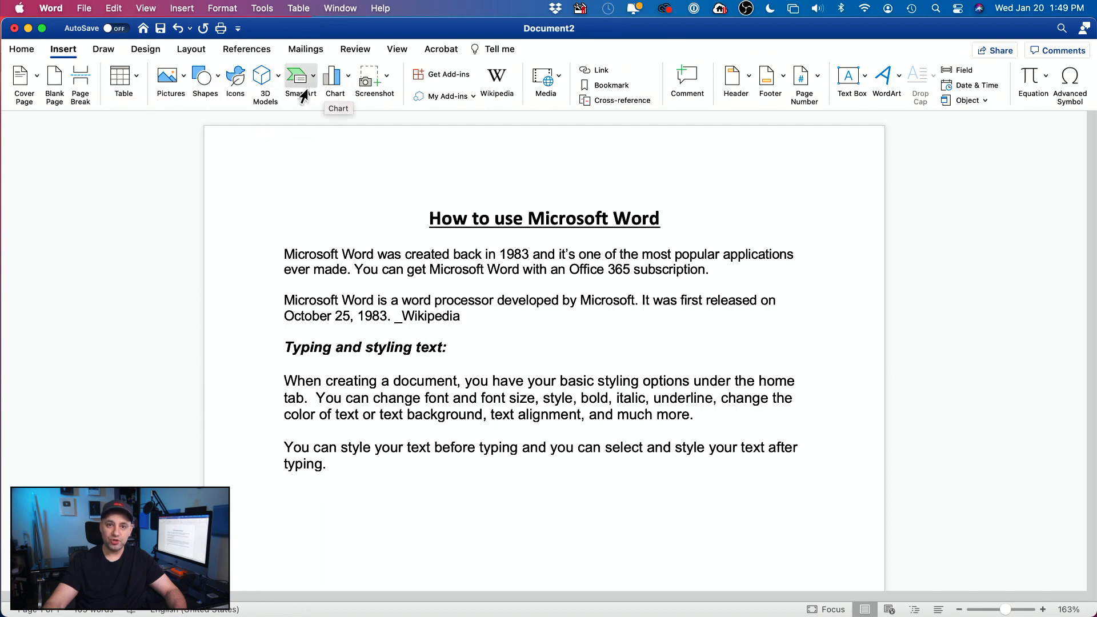
left_click(168, 86)
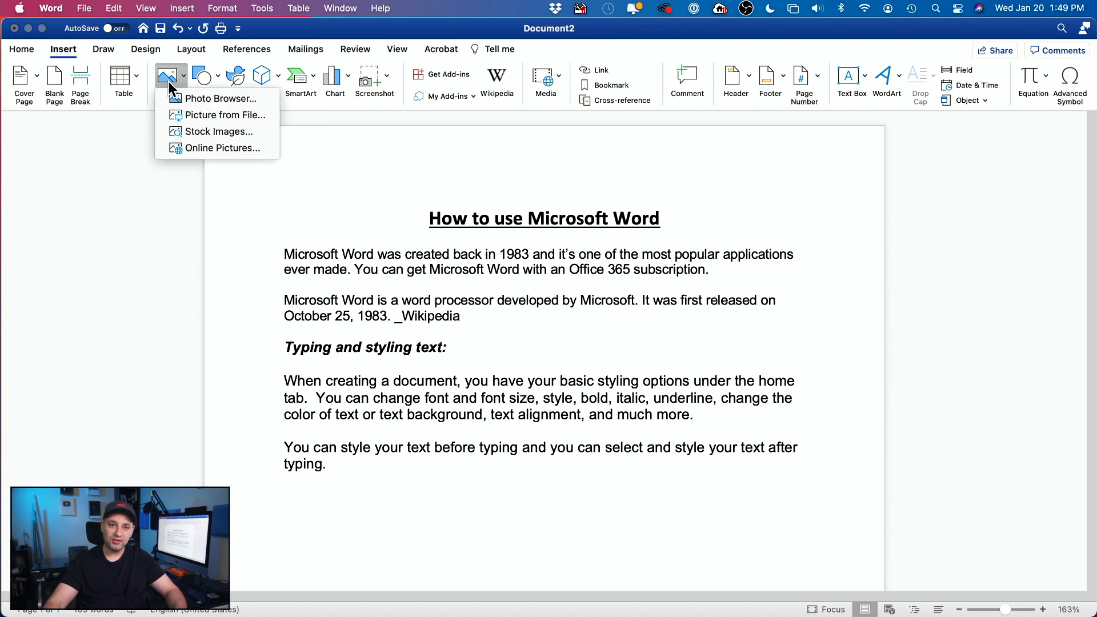
left_click(230, 114)
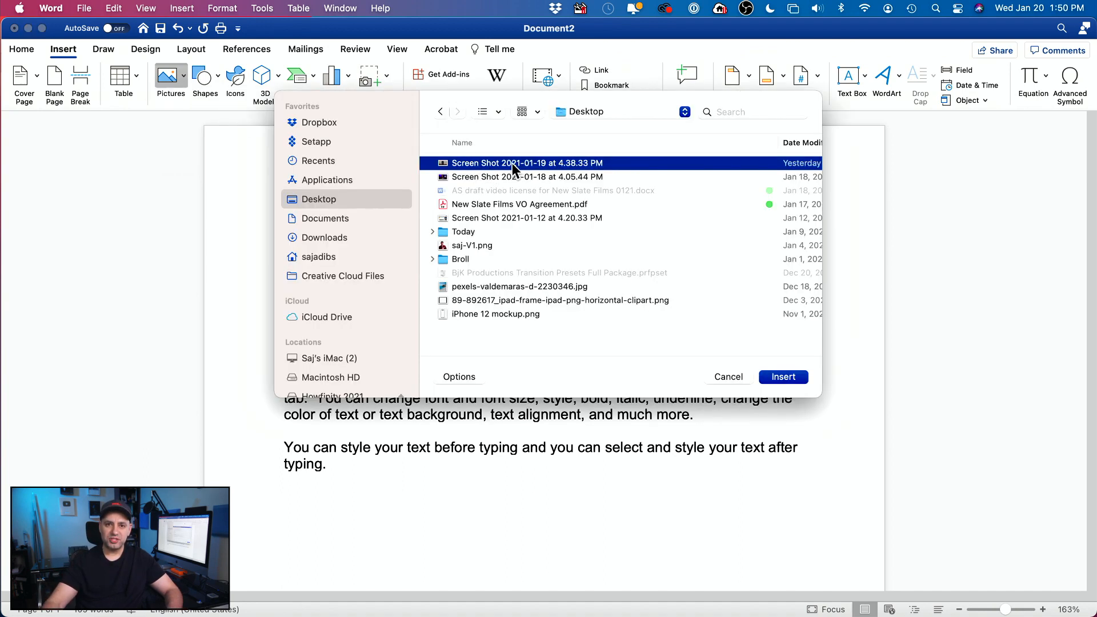
Step: Insert the phone screenshot and shrink it to about 3.73" wide by 2.1" tall
left_click(783, 377)
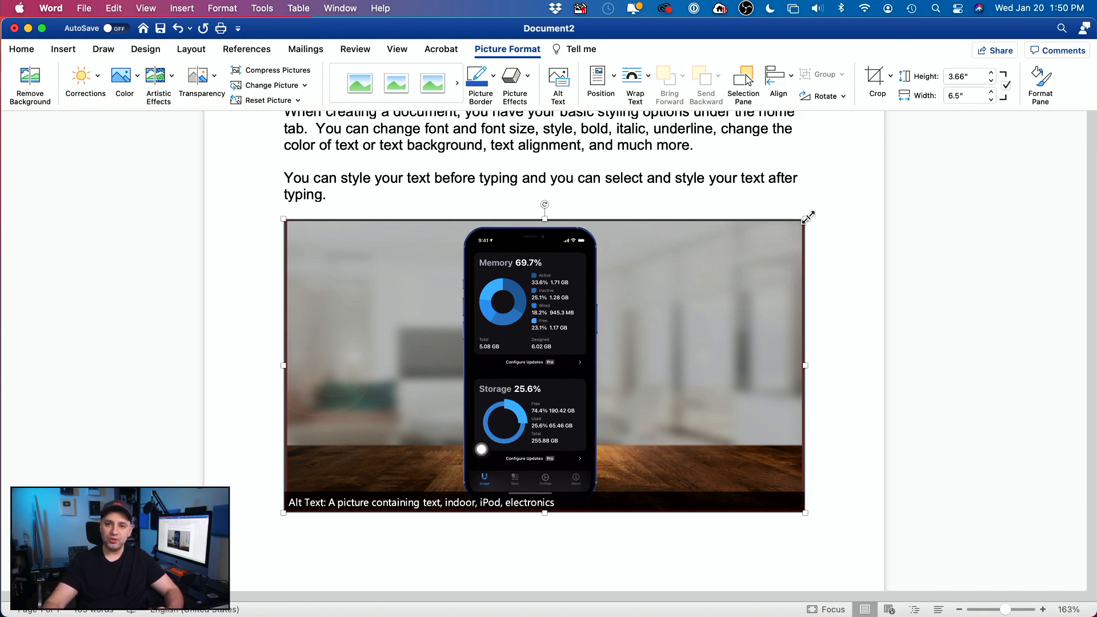
left_click_drag(806, 219, 628, 275)
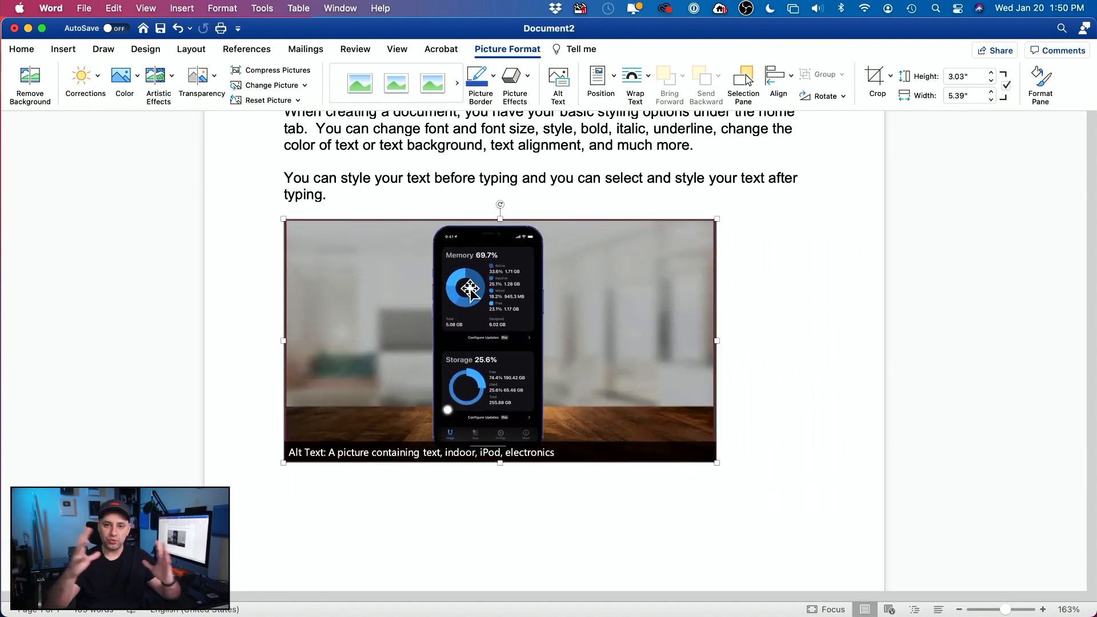
left_click_drag(716, 219, 460, 331)
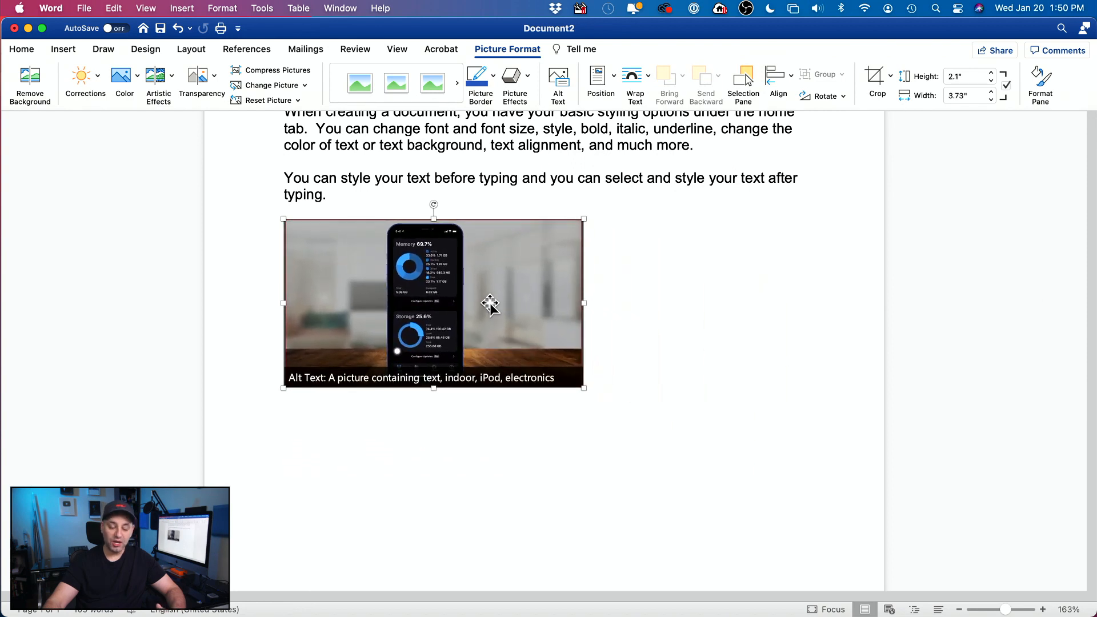
Step: Set the phone picture's wrapping to Behind Text and move it over the paragraph text
right_click(494, 299)
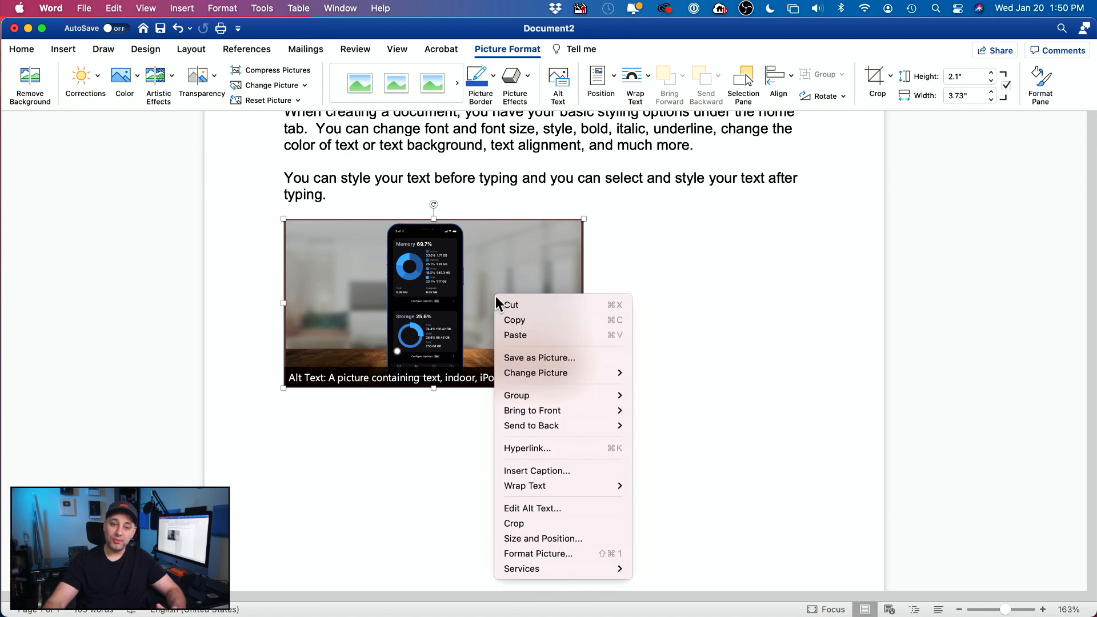
mouse_move(513, 484)
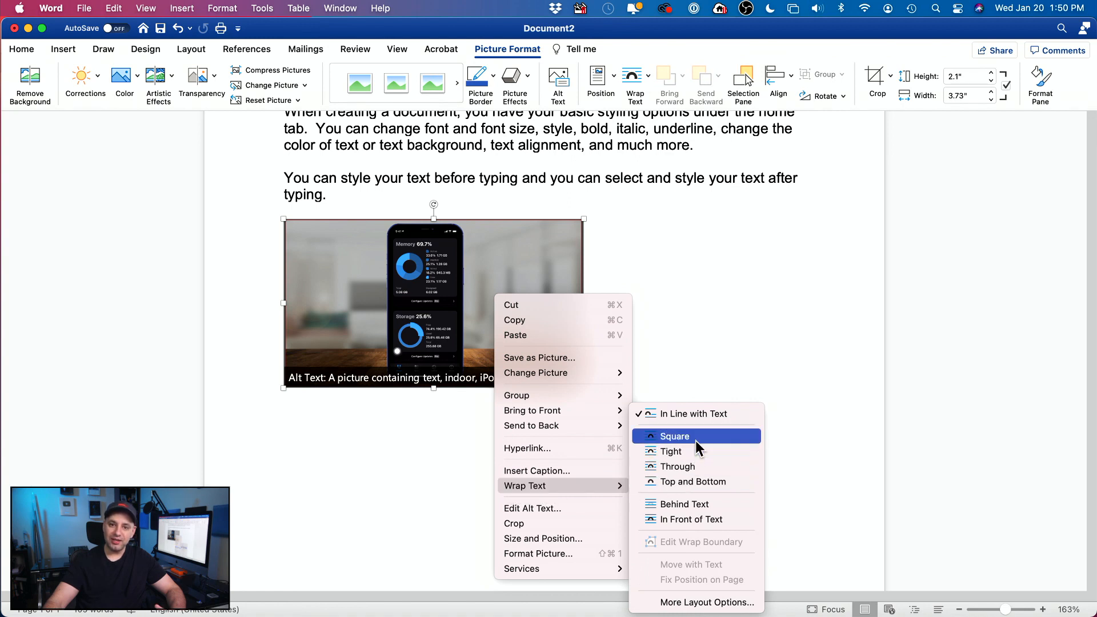
left_click(672, 507)
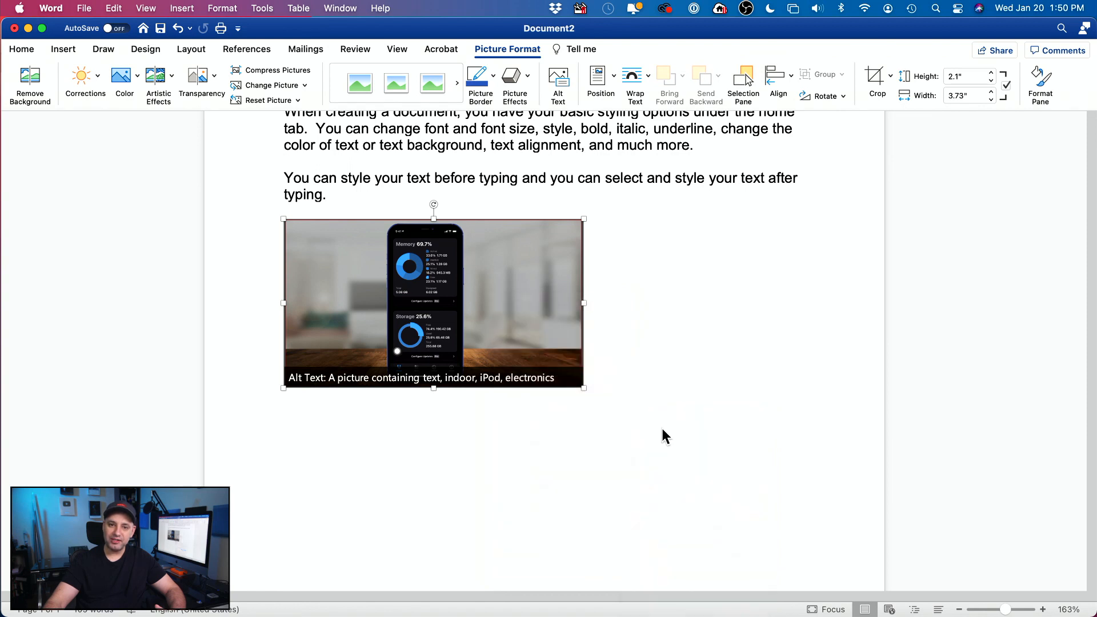
left_click_drag(475, 284, 527, 168)
scroll(658, 347, "up", 5)
left_click_drag(568, 355, 477, 350)
Step: Try Square wrapping, then Top and Bottom wrapping, on the phone picture
right_click(496, 337)
mouse_move(523, 519)
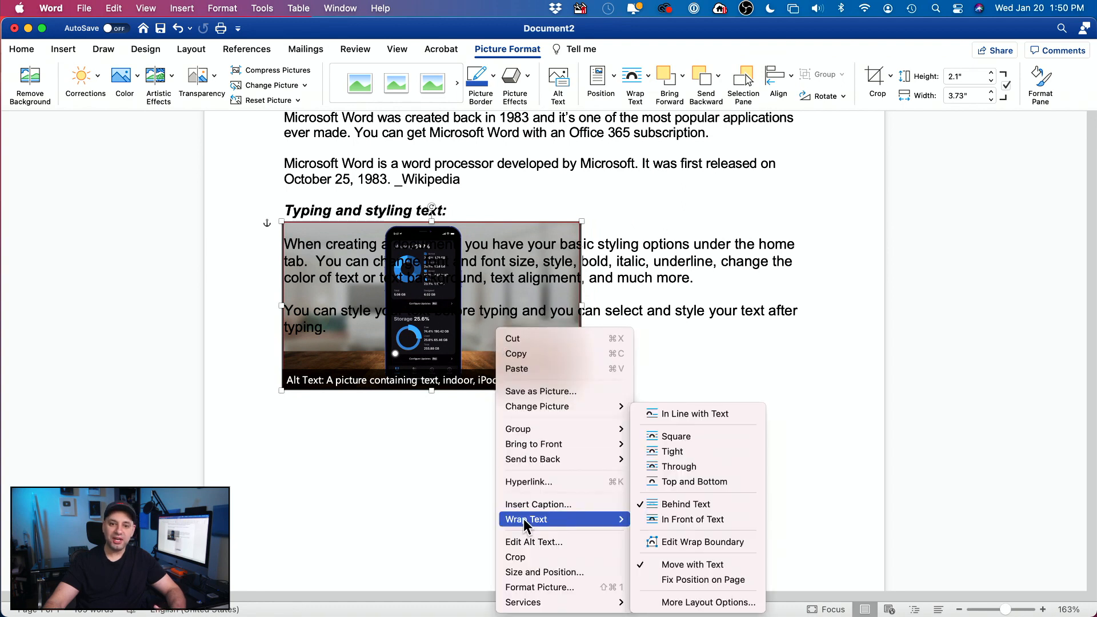
left_click(678, 438)
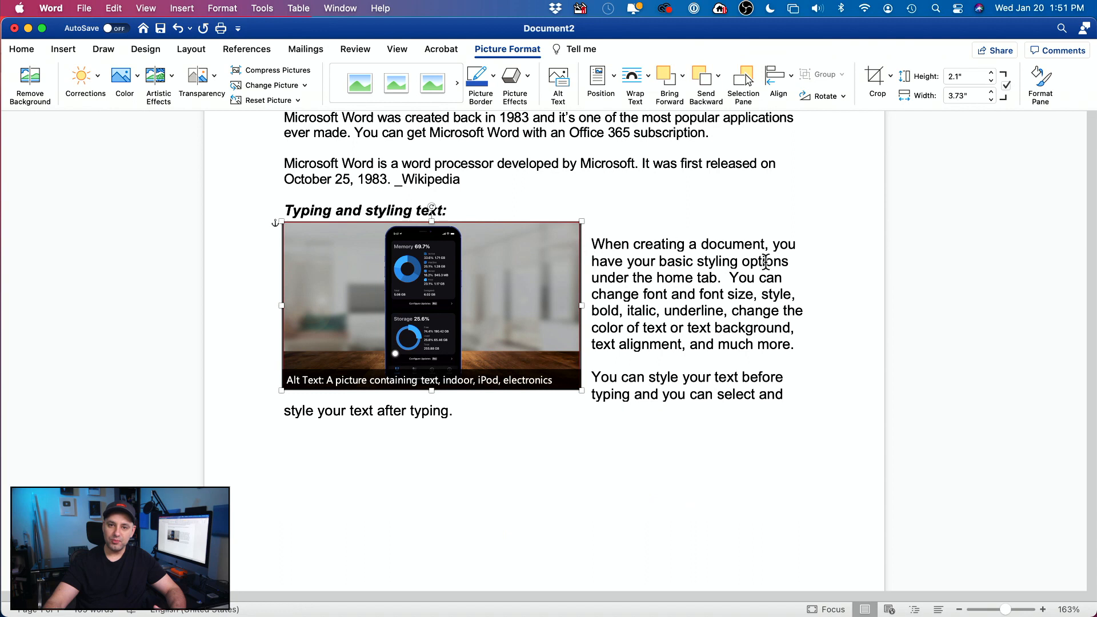
right_click(501, 296)
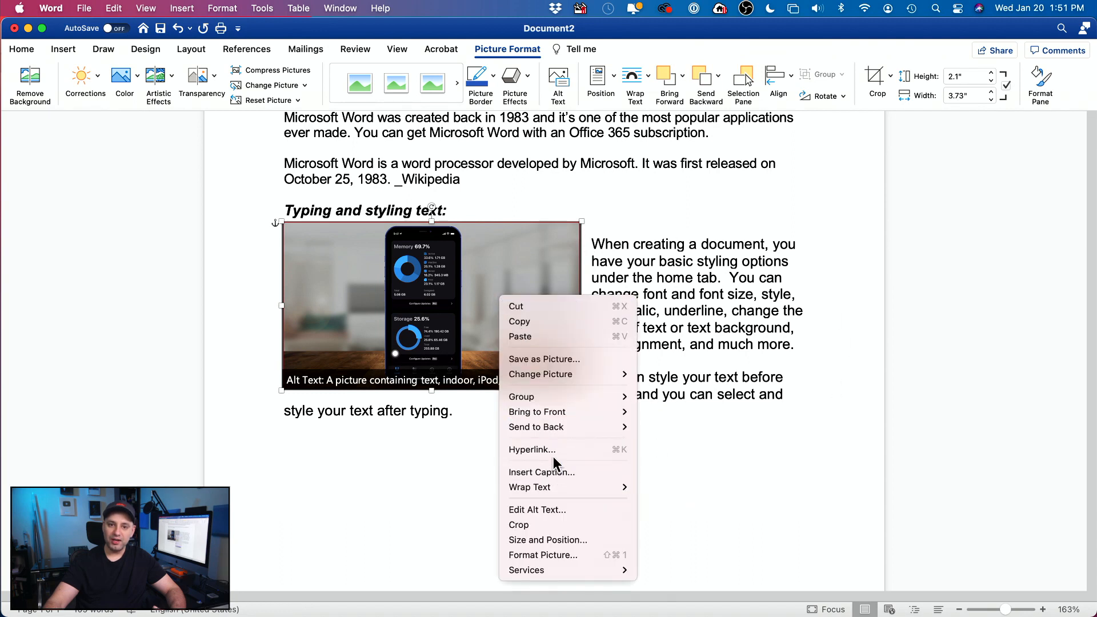
mouse_move(551, 492)
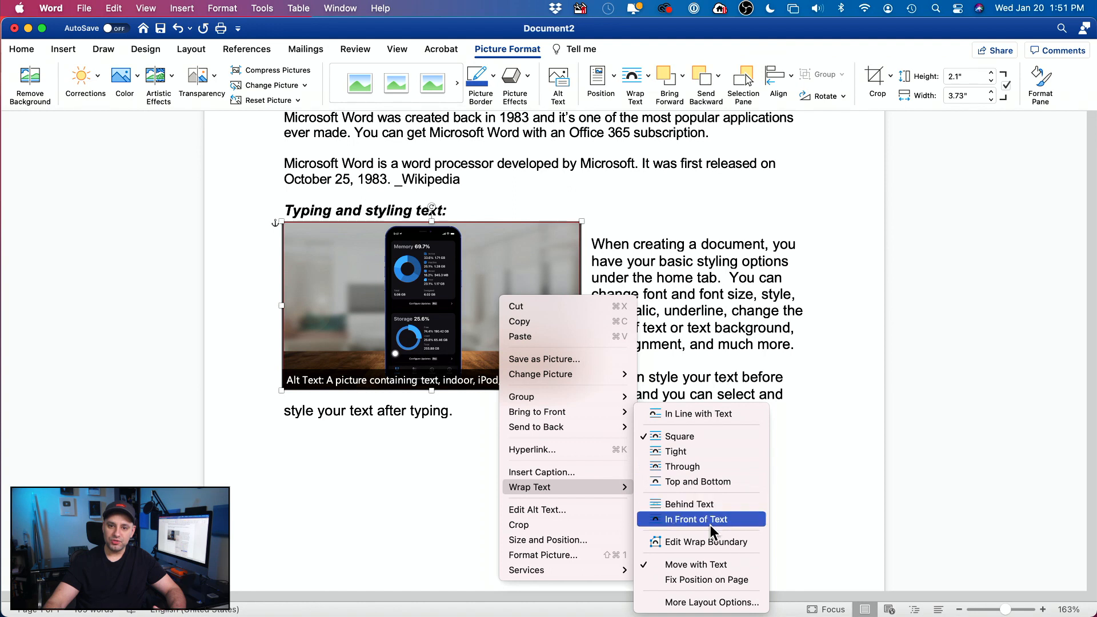
left_click(698, 482)
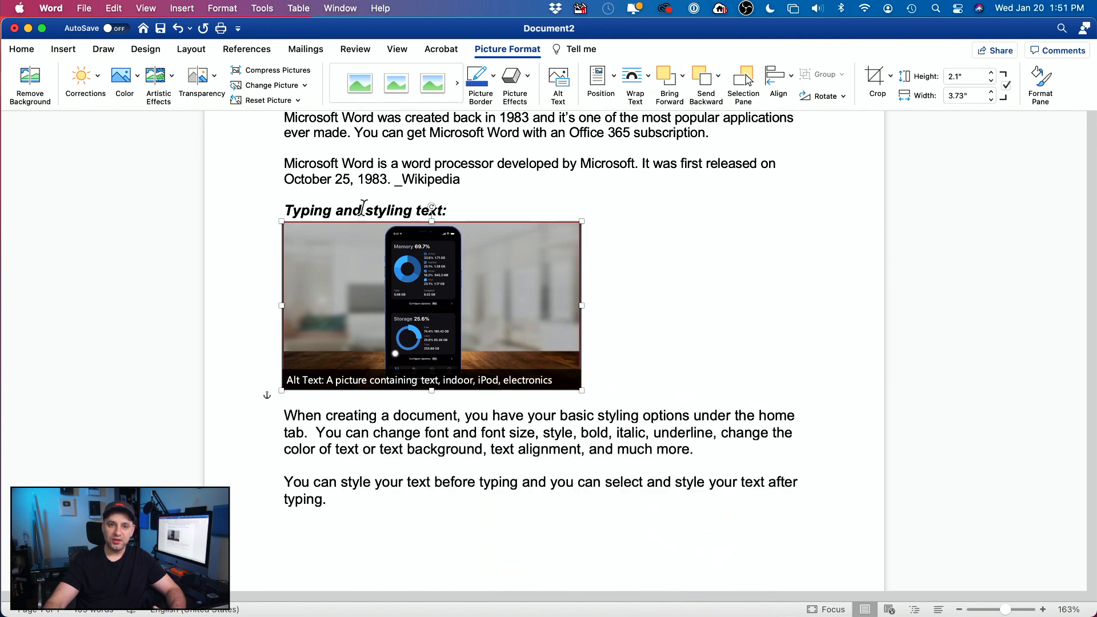
Step: Place the picture under the 'Typing and styling text:' heading and enlarge it slightly
left_click(302, 208)
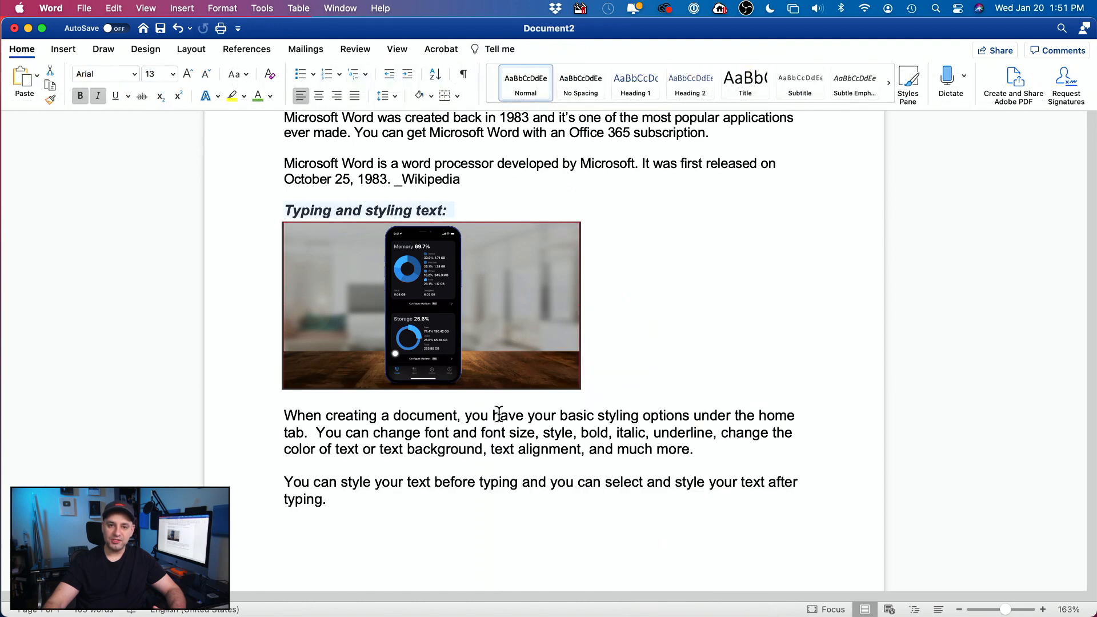
scroll(501, 331, "down", 3)
left_click(503, 208)
right_click(503, 207)
mouse_move(542, 398)
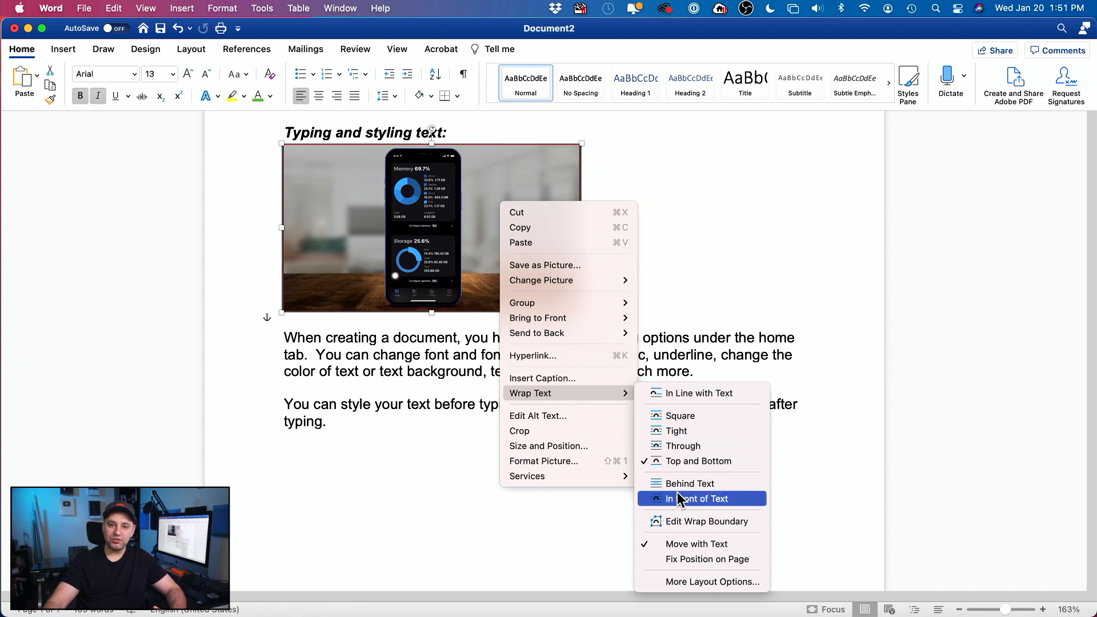
left_click(406, 433)
scroll(421, 419, "up", 8)
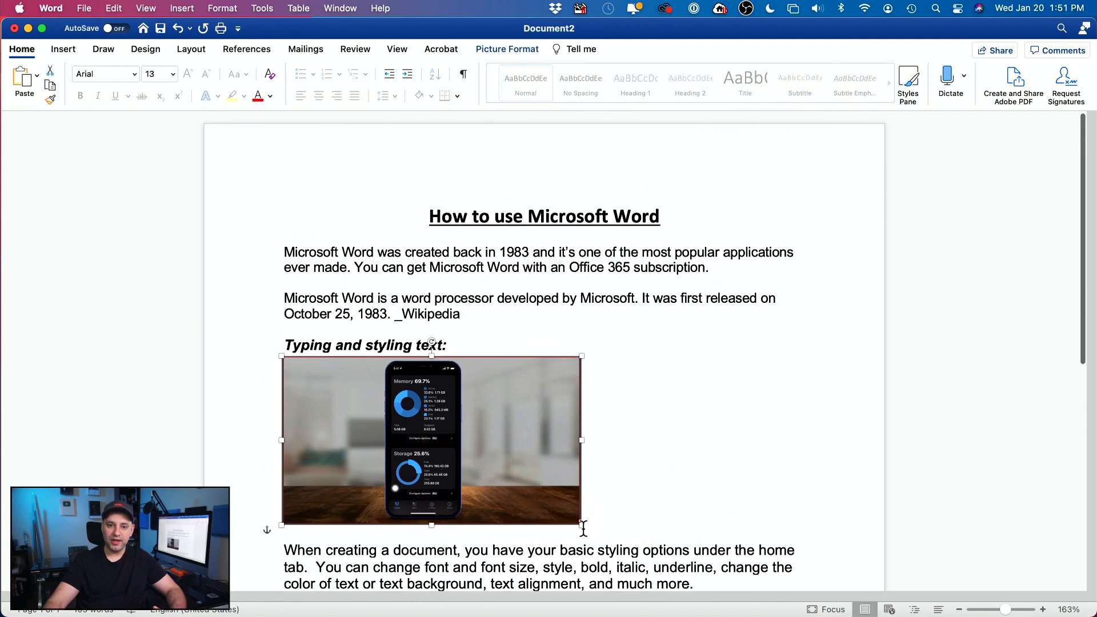
left_click_drag(581, 522, 611, 505)
scroll(610, 444, "down", 5)
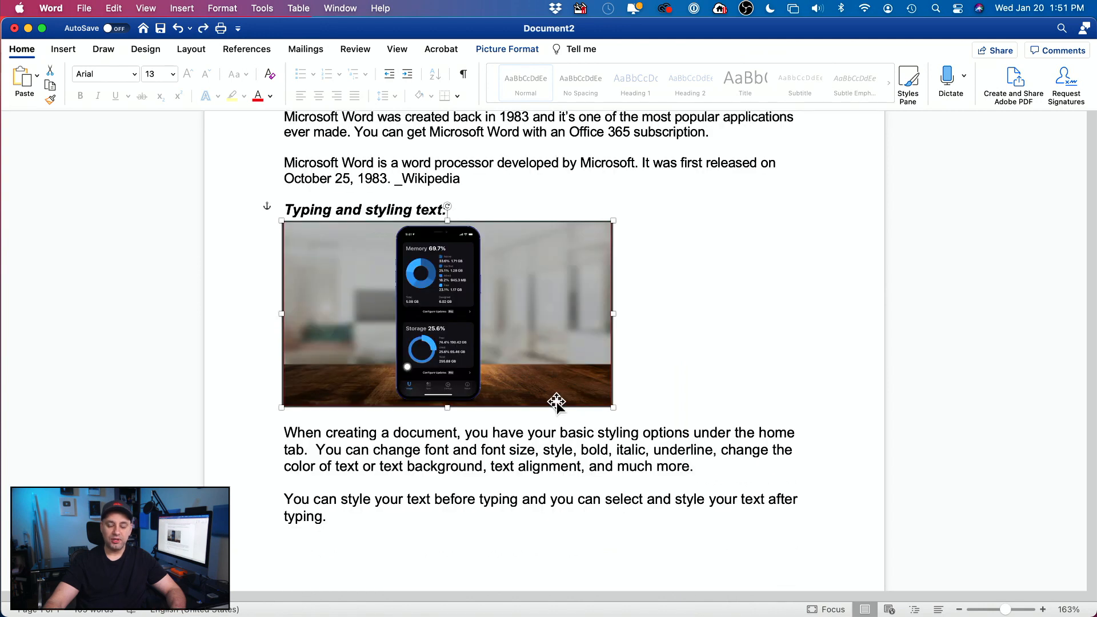
Step: Delete the phone picture and start an Online Pictures search below the last paragraph
key("BackSpace")
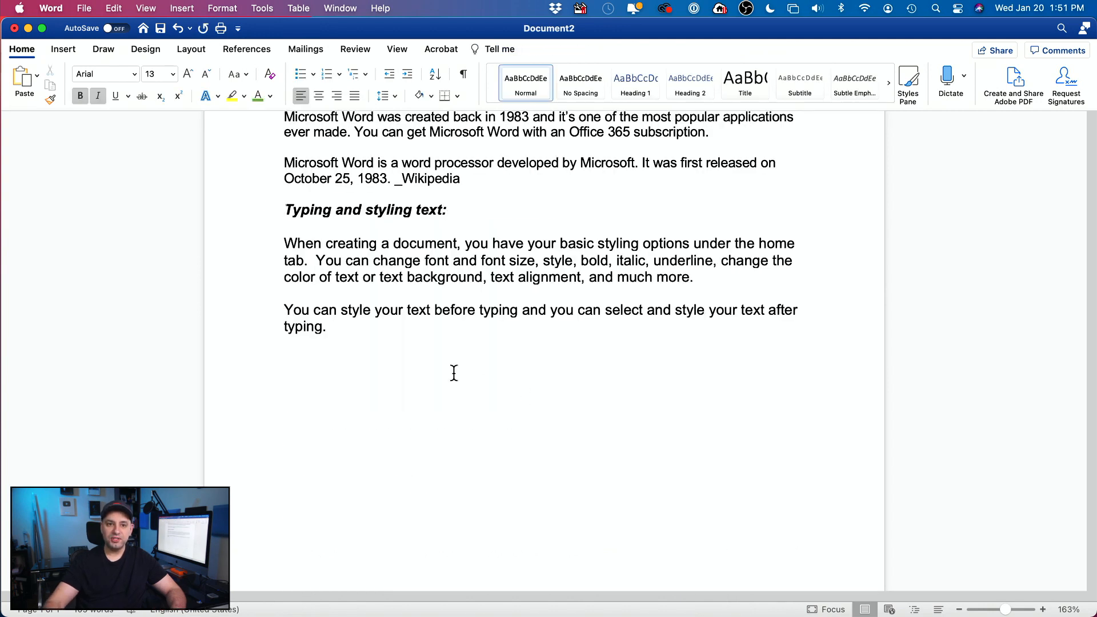
left_click(387, 337)
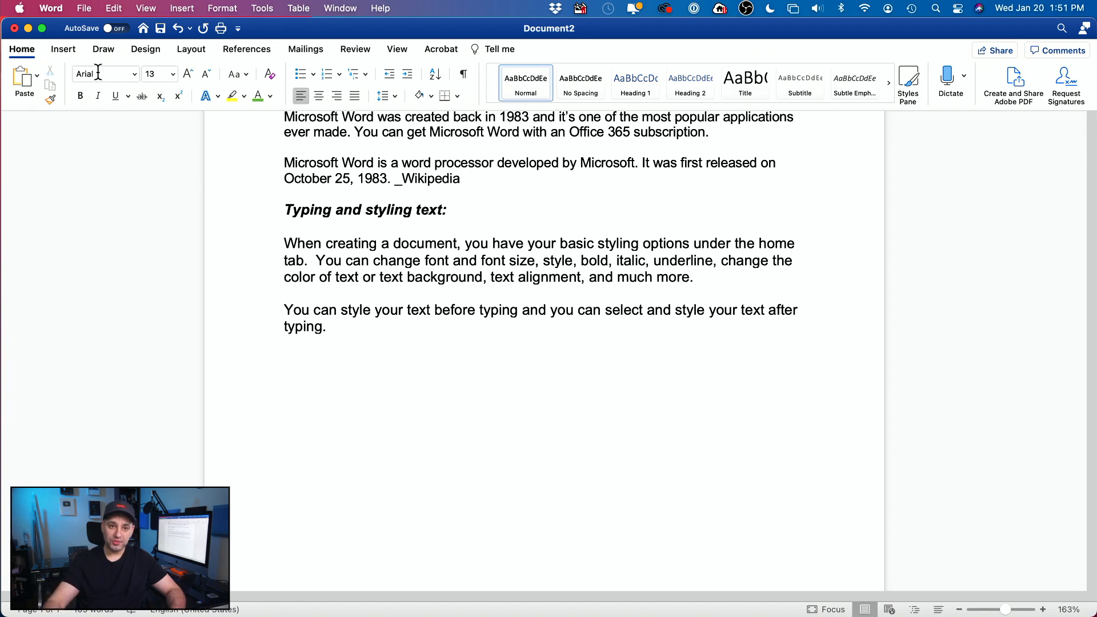
left_click(63, 51)
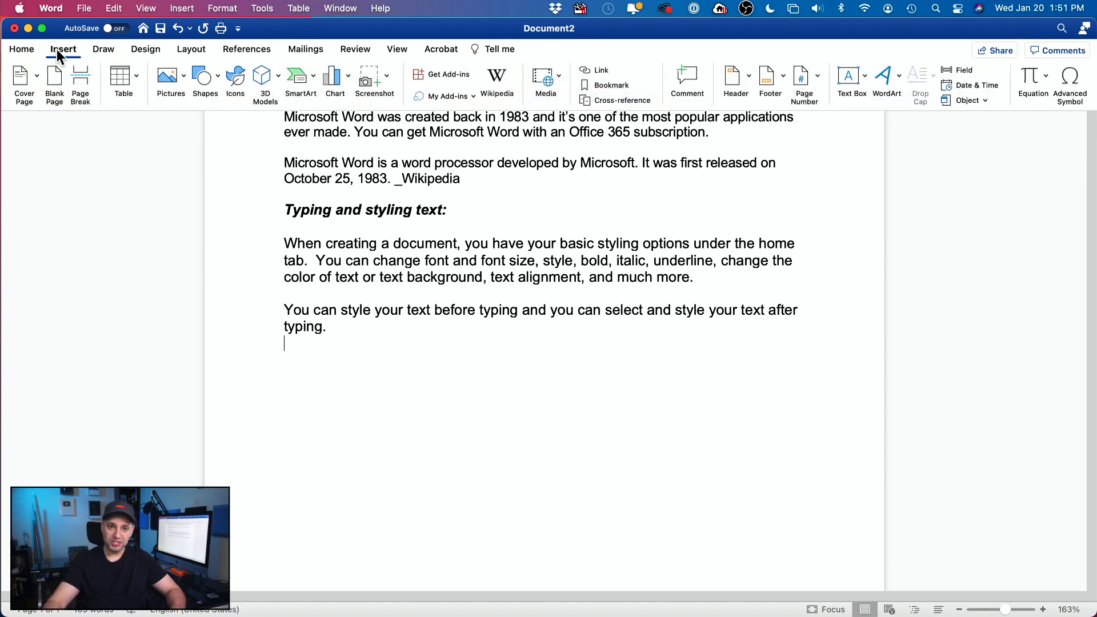
left_click(184, 80)
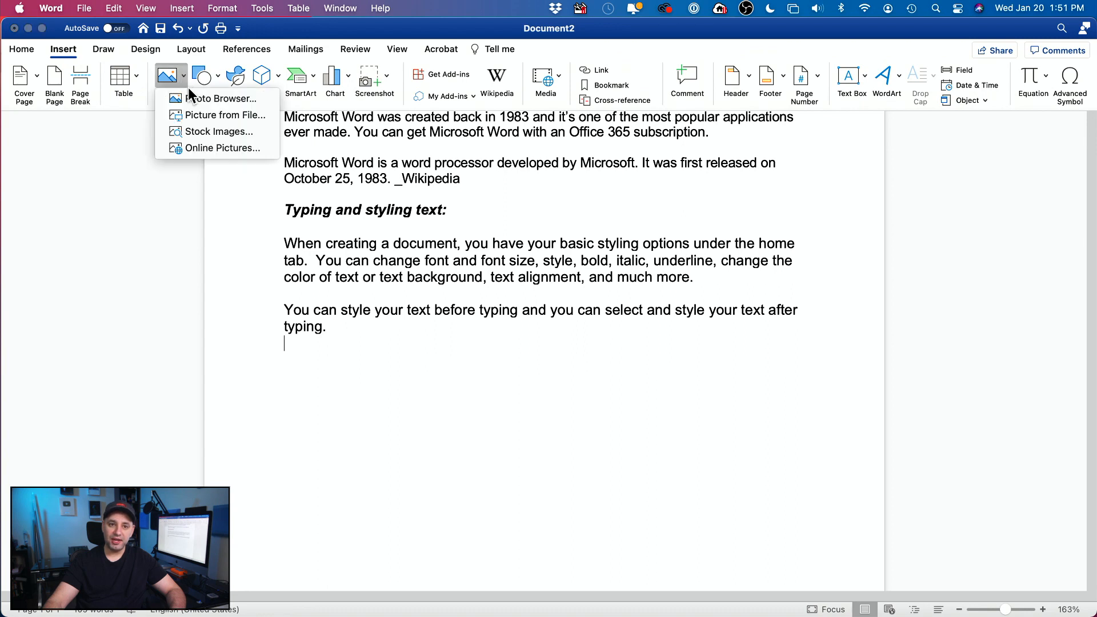
left_click(225, 149)
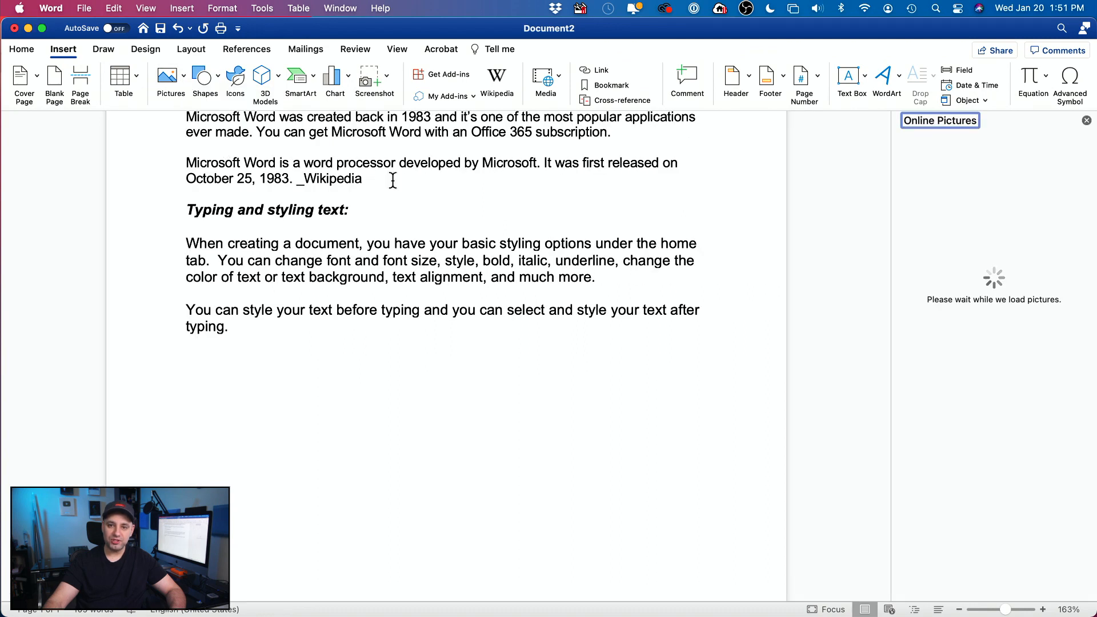
Step: Search online pictures for 'apple' and insert the realistic red apple photo
scroll(392, 181, "up", 1)
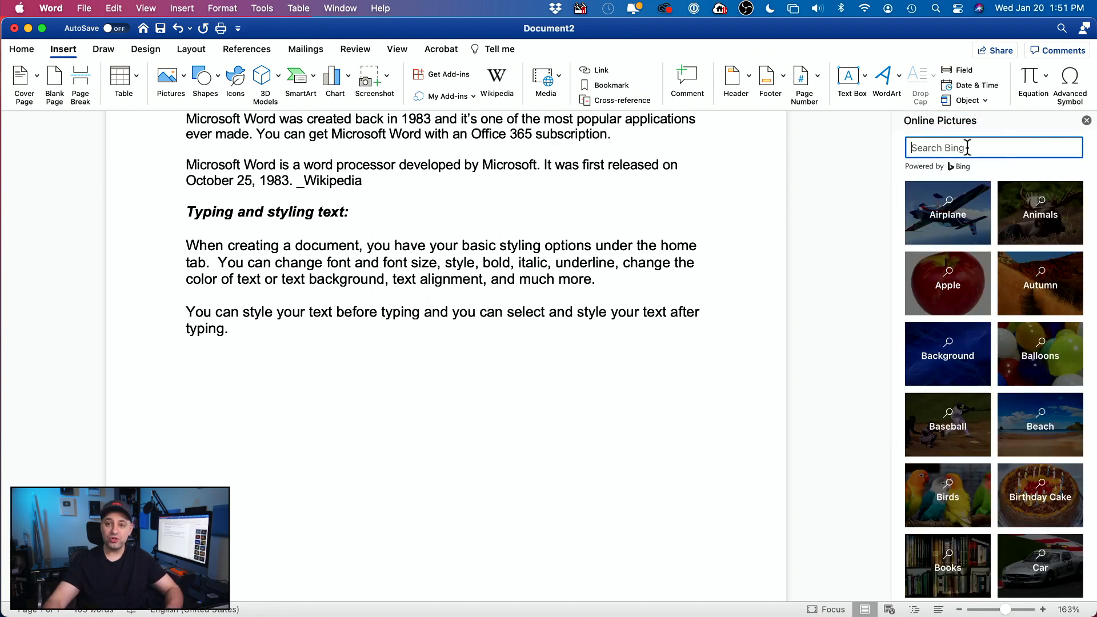
type("apple")
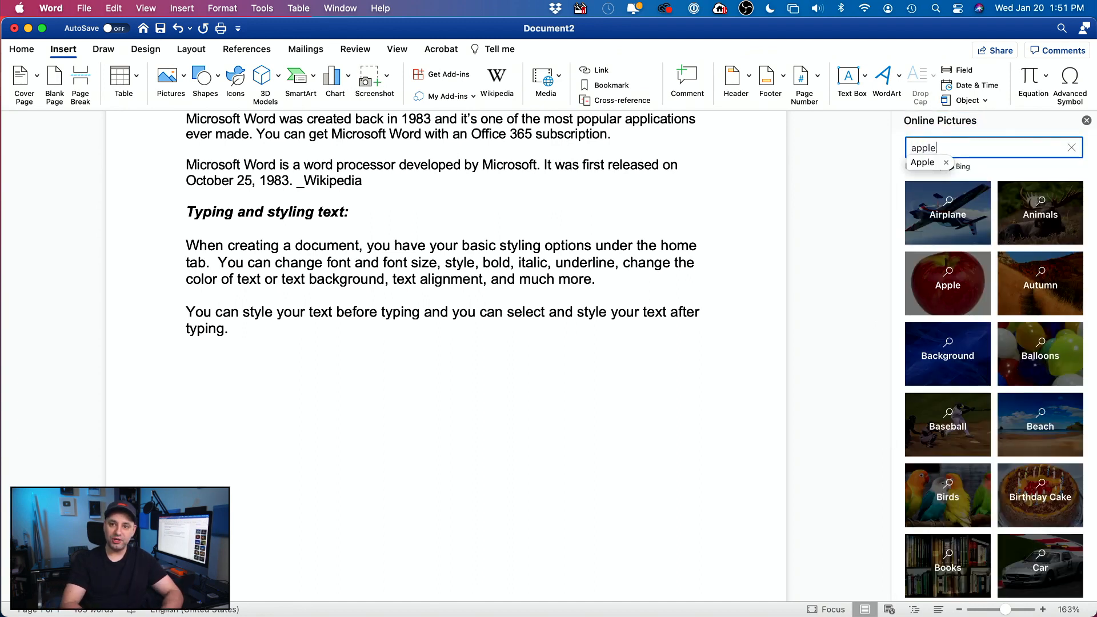
key("Return")
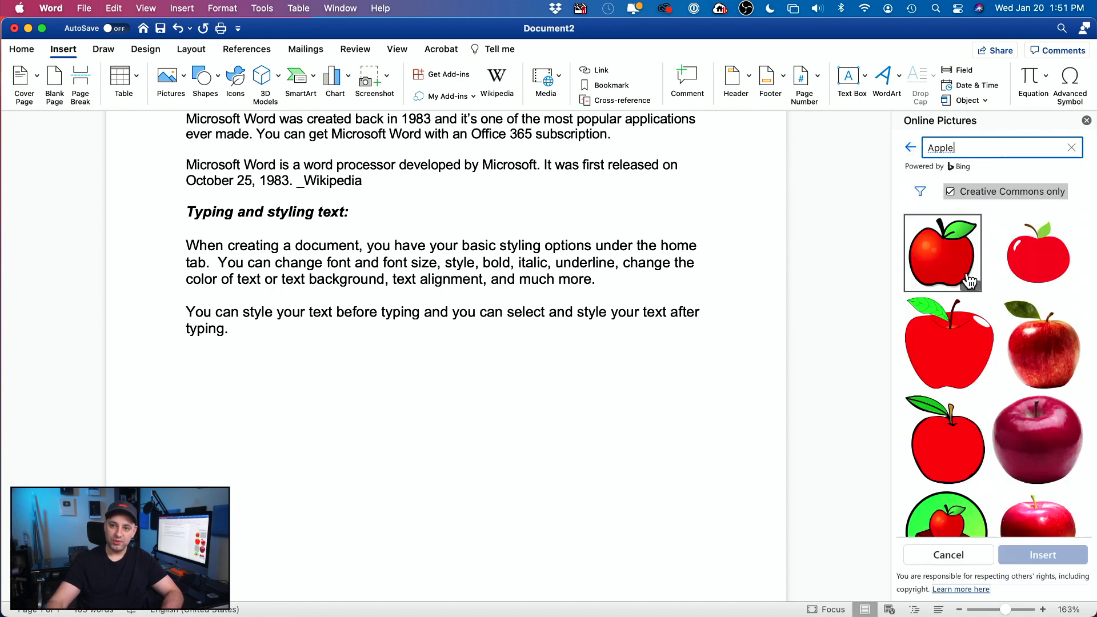
scroll(999, 345, "down", 10)
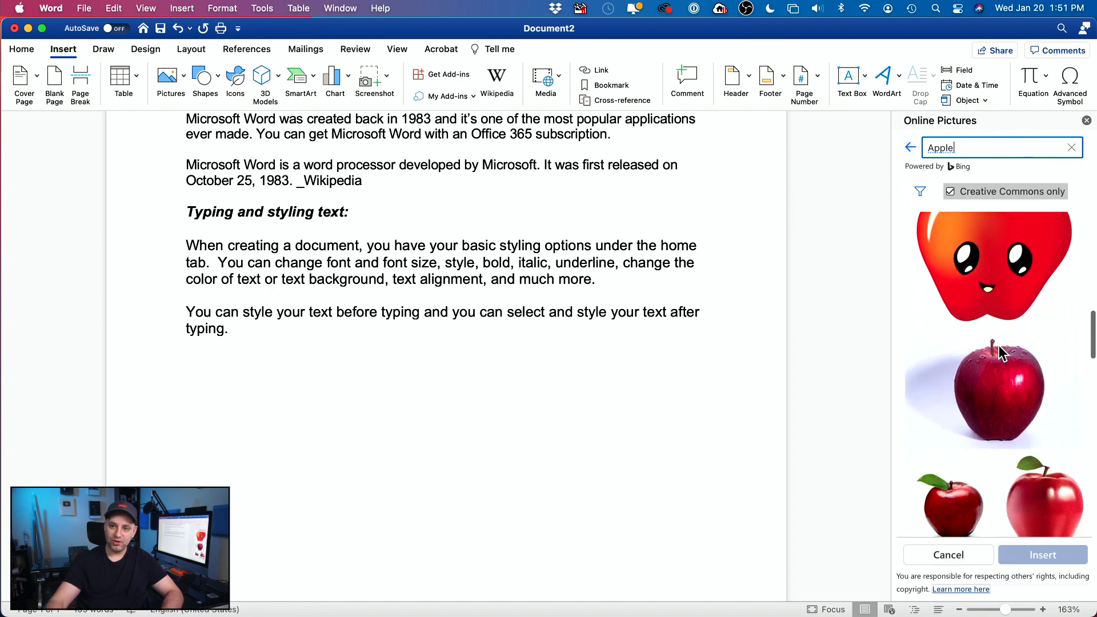
scroll(1039, 372, "up", 10)
scroll(1043, 372, "down", 1)
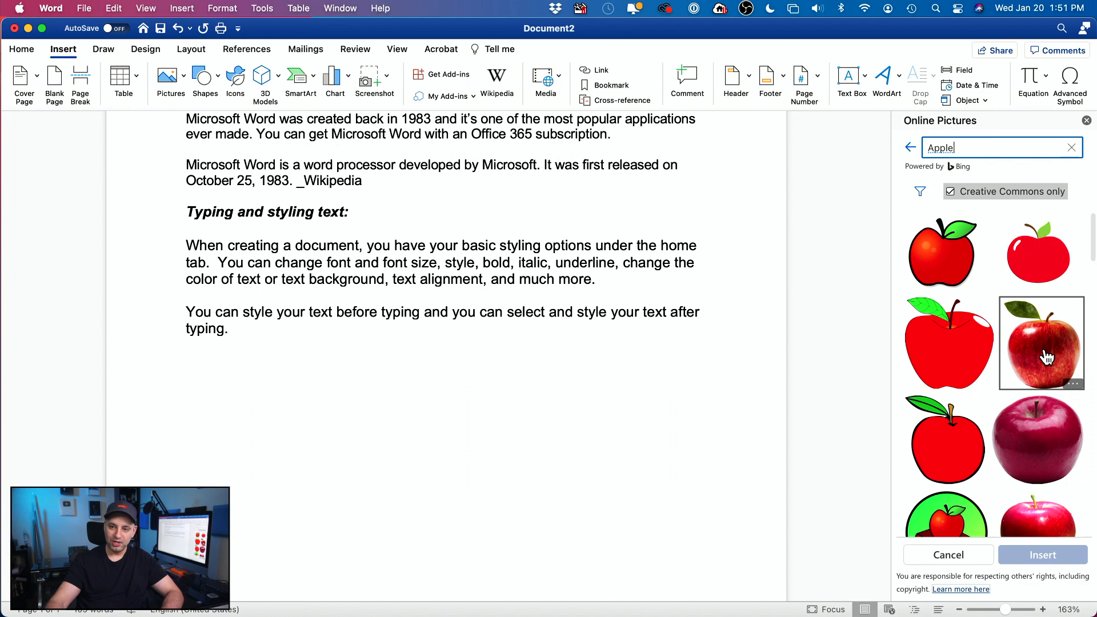
left_click(1049, 353)
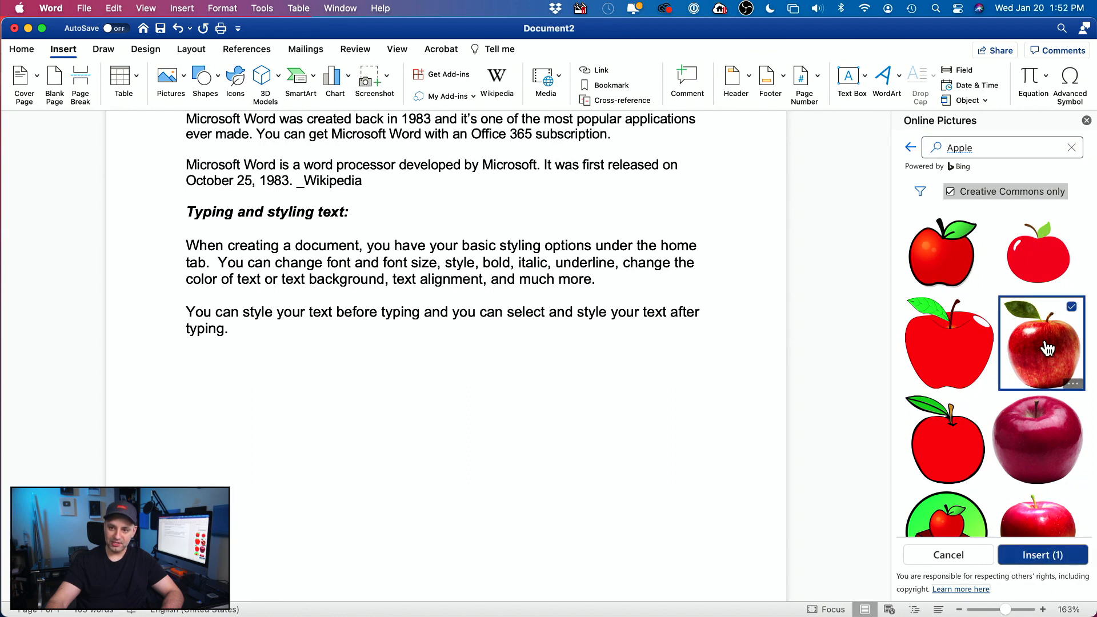
left_click(1029, 556)
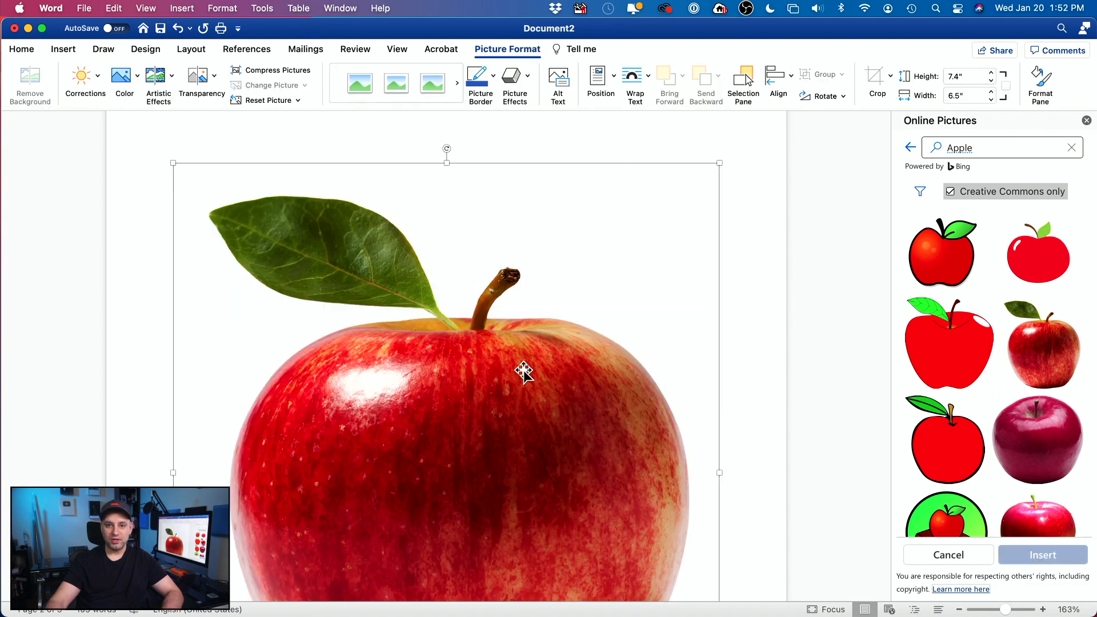
Step: Resize the apple photo by its corner handle down to 1" tall by 0.88" wide
scroll(524, 372, "down", 10)
scroll(524, 371, "up", 15)
scroll(525, 370, "up", 5)
scroll(524, 370, "down", 10)
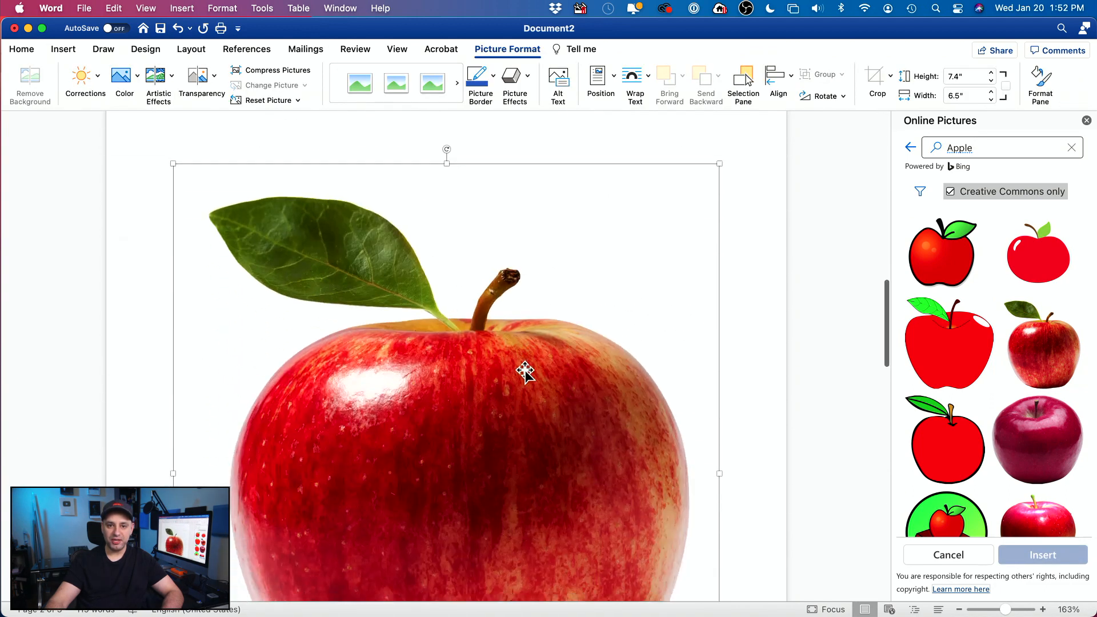
scroll(540, 416, "down", 2)
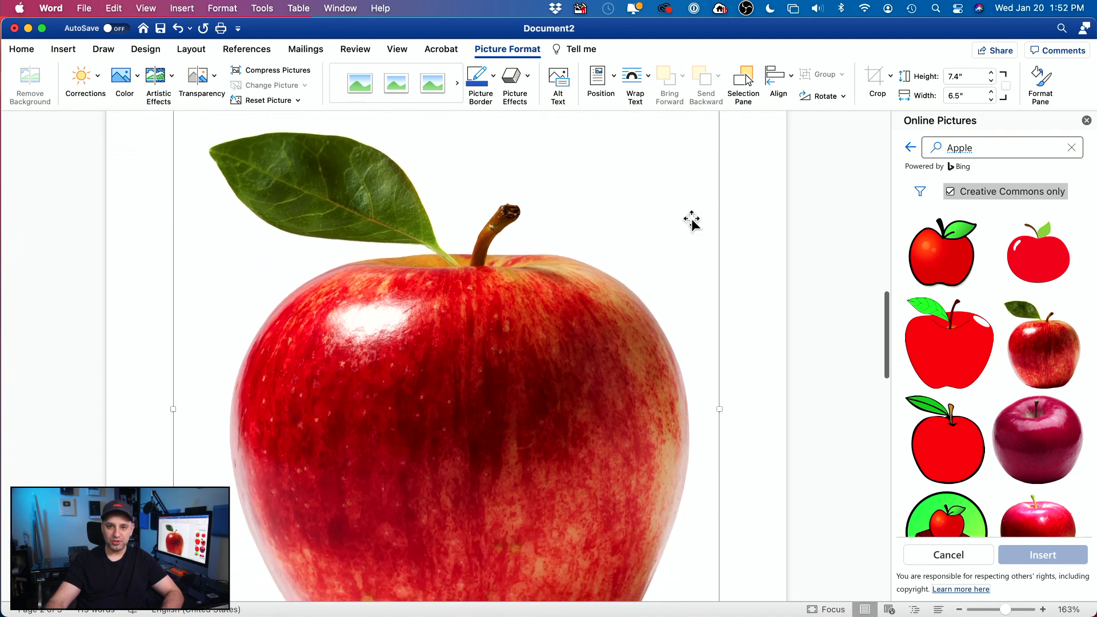
scroll(707, 174, "up", 2)
left_click_drag(724, 166, 464, 448)
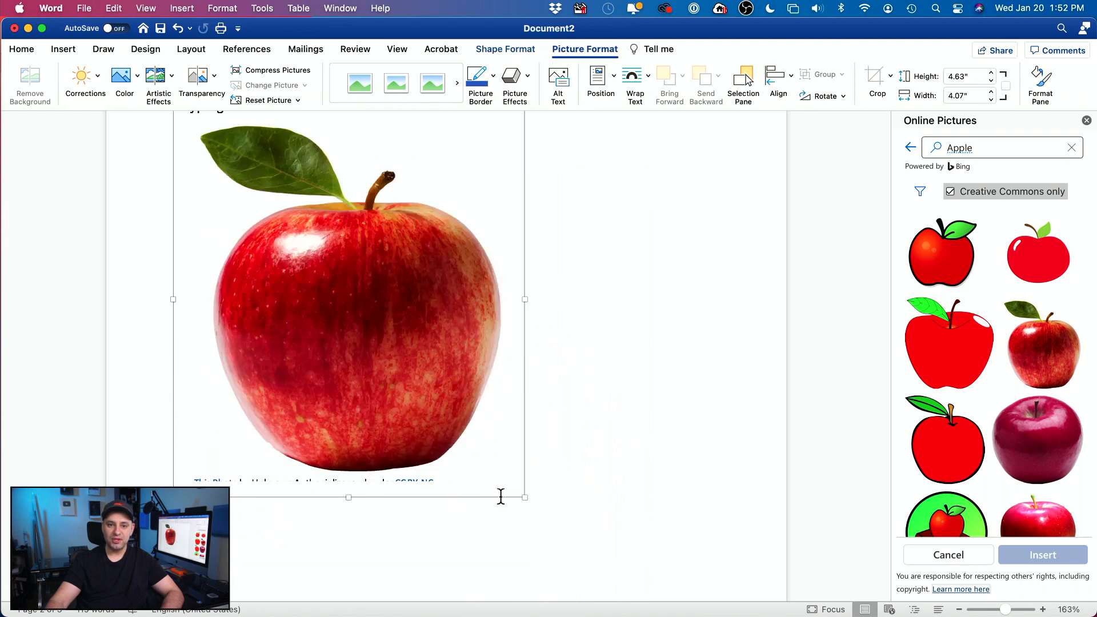
left_click(526, 498)
left_click(425, 428)
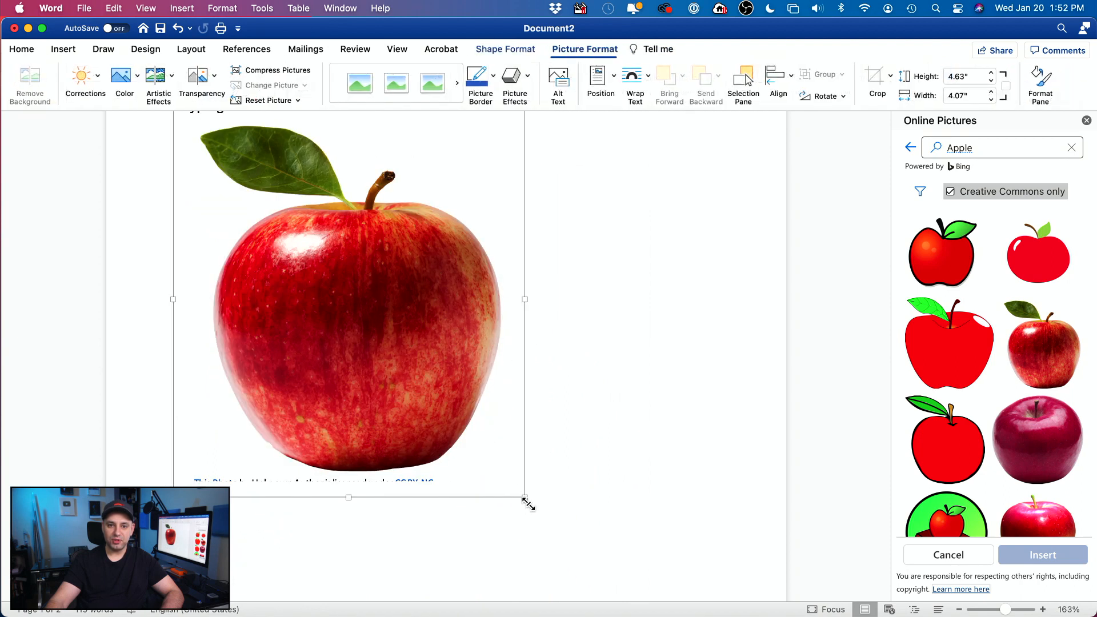
left_click_drag(525, 501, 499, 443)
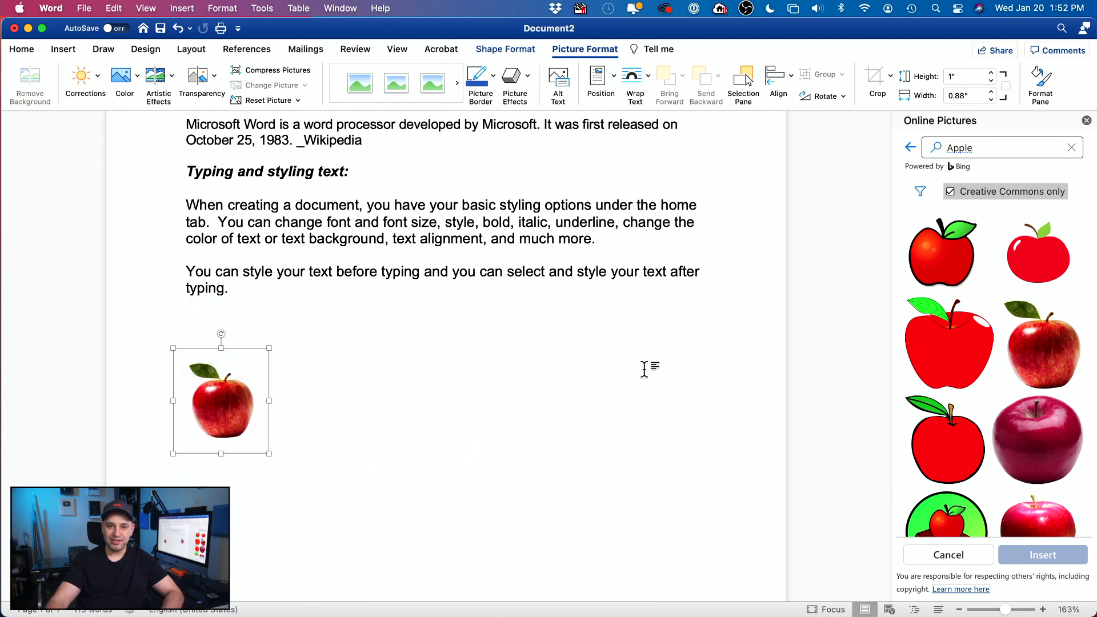
Step: Set the apple picture to Behind Text and move it right, under the last paragraph
right_click(201, 399)
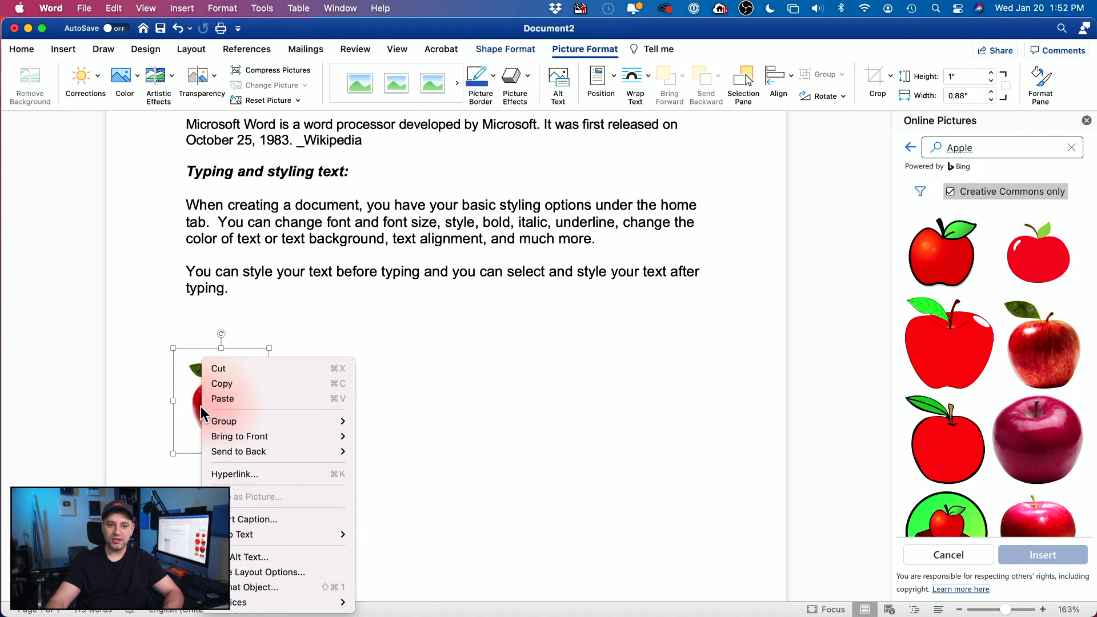
mouse_move(238, 537)
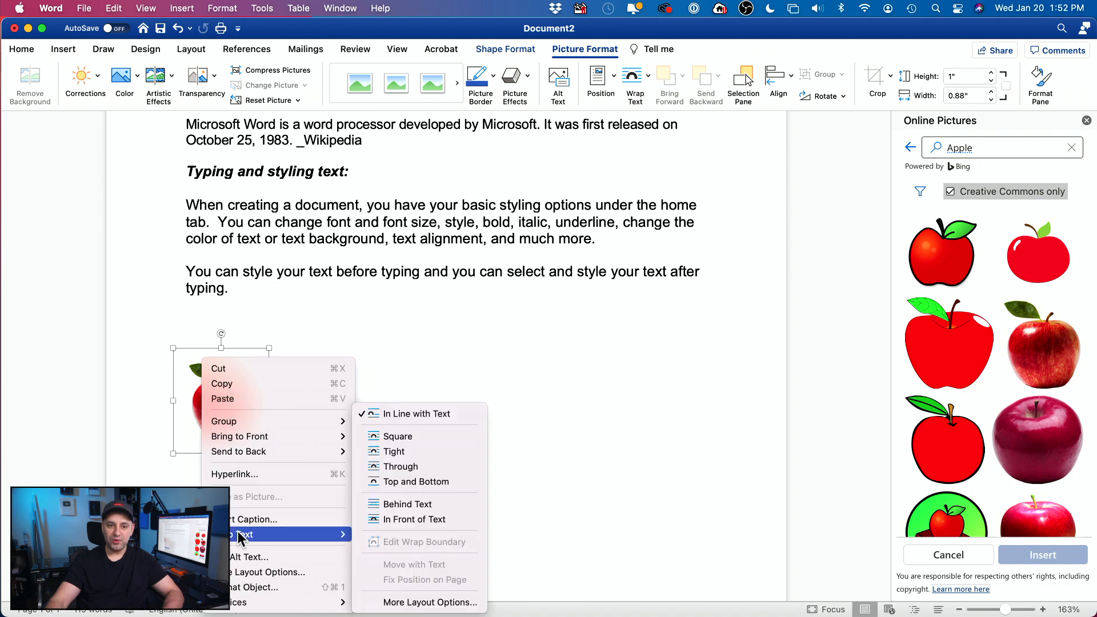
left_click(411, 506)
left_click_drag(236, 403, 443, 345)
left_click(512, 407)
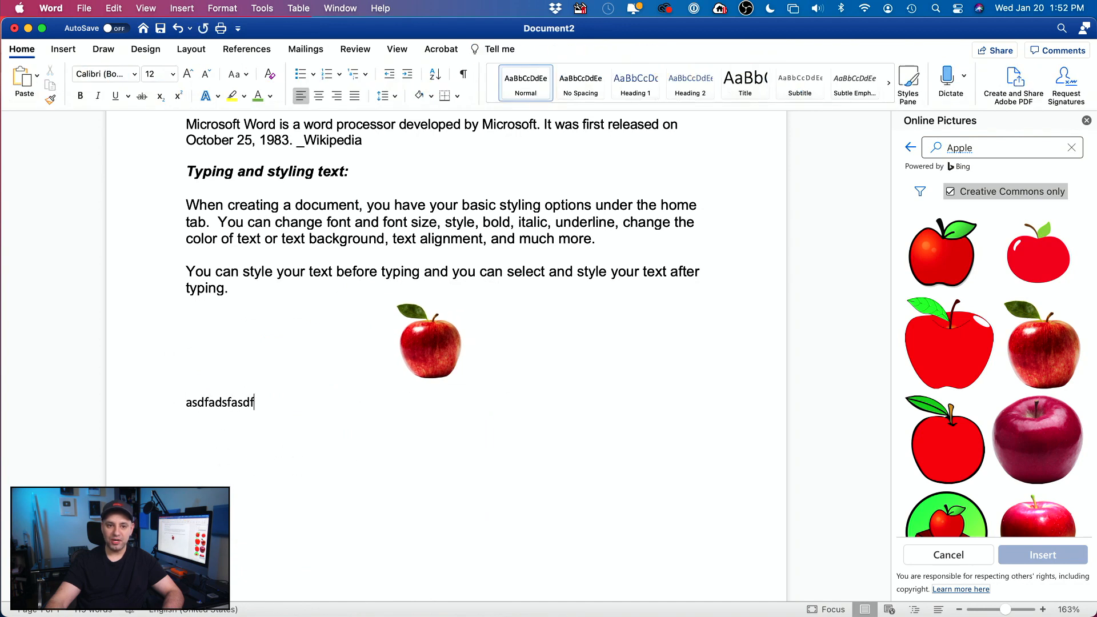
Step: Delete the stray test text line, then delete the apple picture itself
triple_click(206, 403)
key("BackSpace")
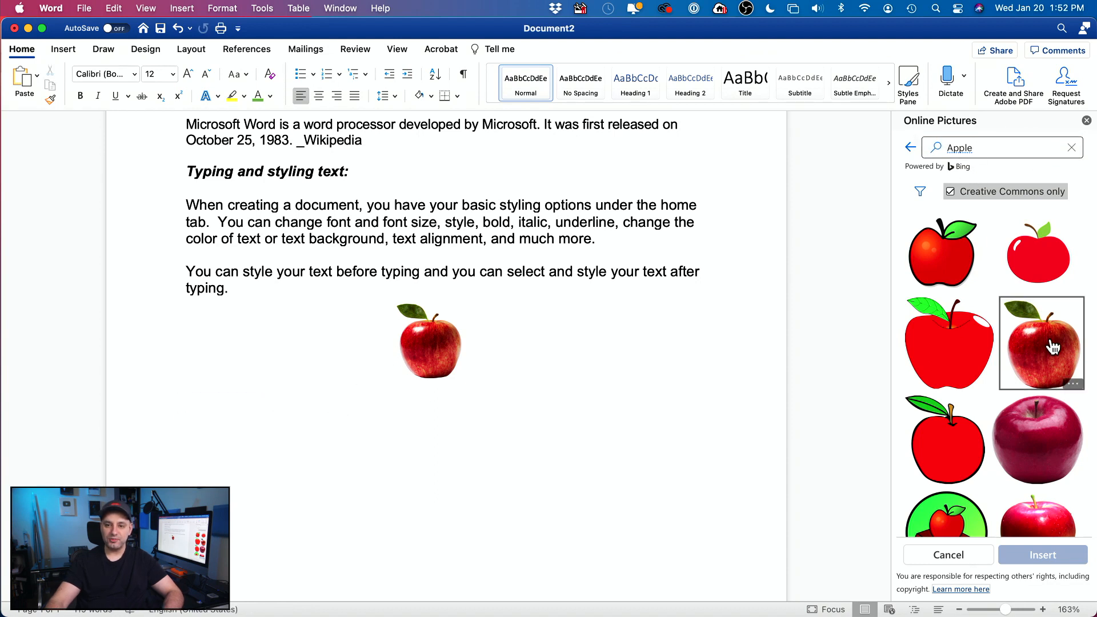
left_click(455, 369)
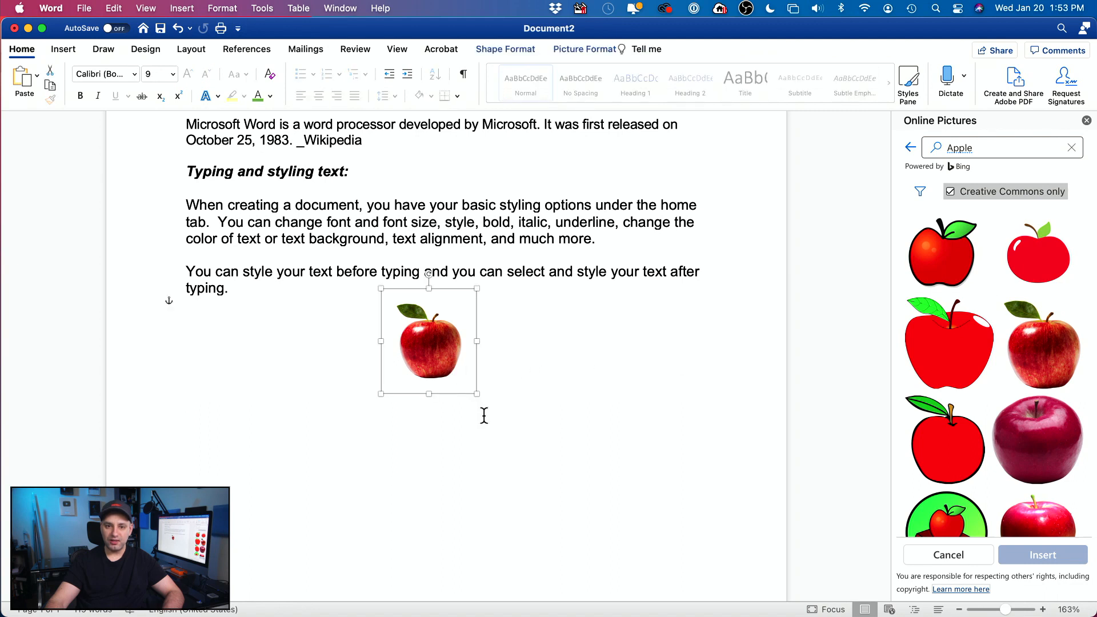
left_click_drag(478, 395, 528, 462)
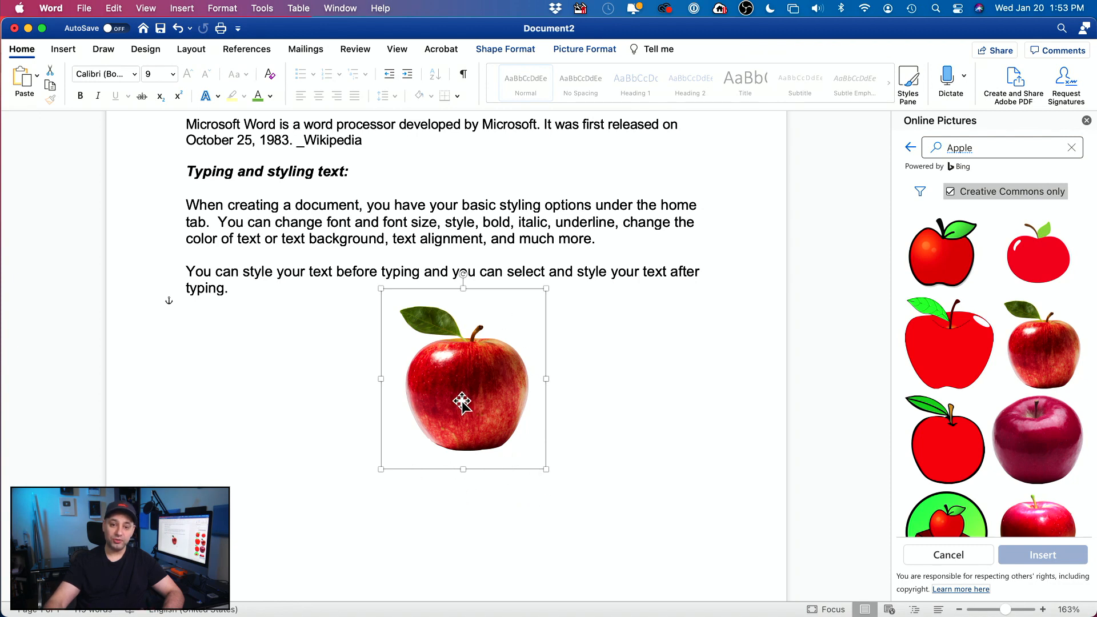
key("BackSpace")
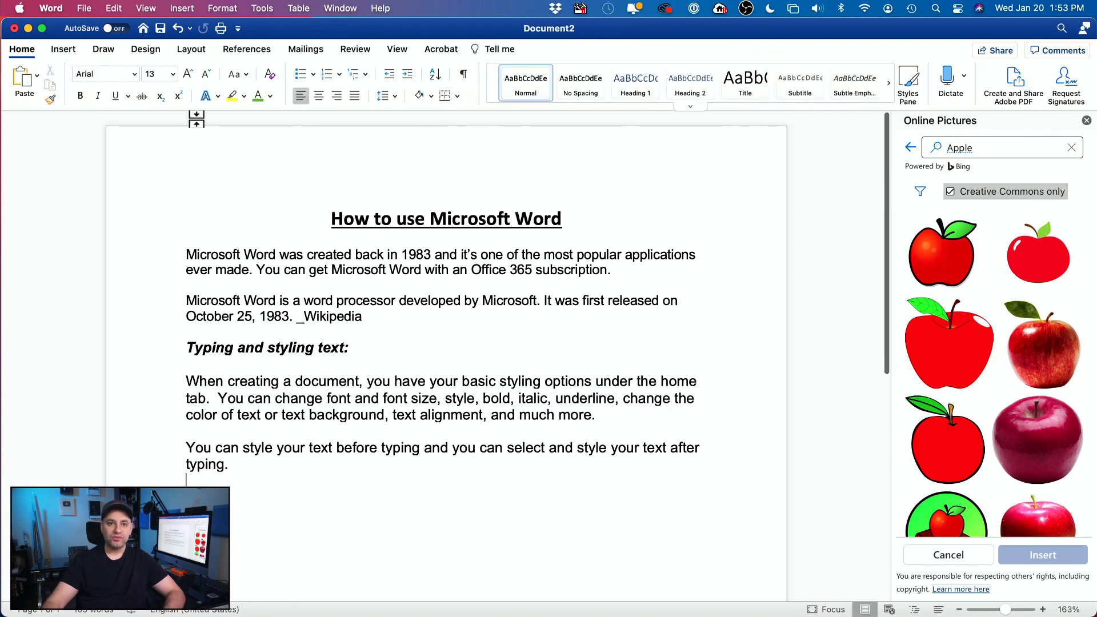
Step: Bring up the Online 3D Models browser from the Insert tab's Shapes and Icons gallery
left_click(64, 50)
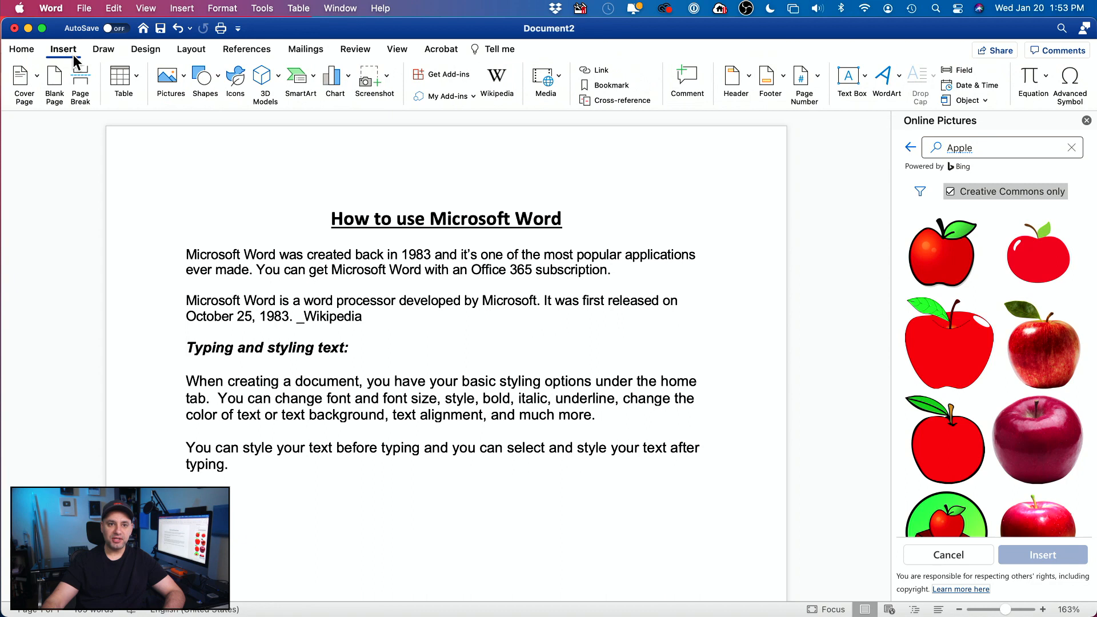
left_click(207, 81)
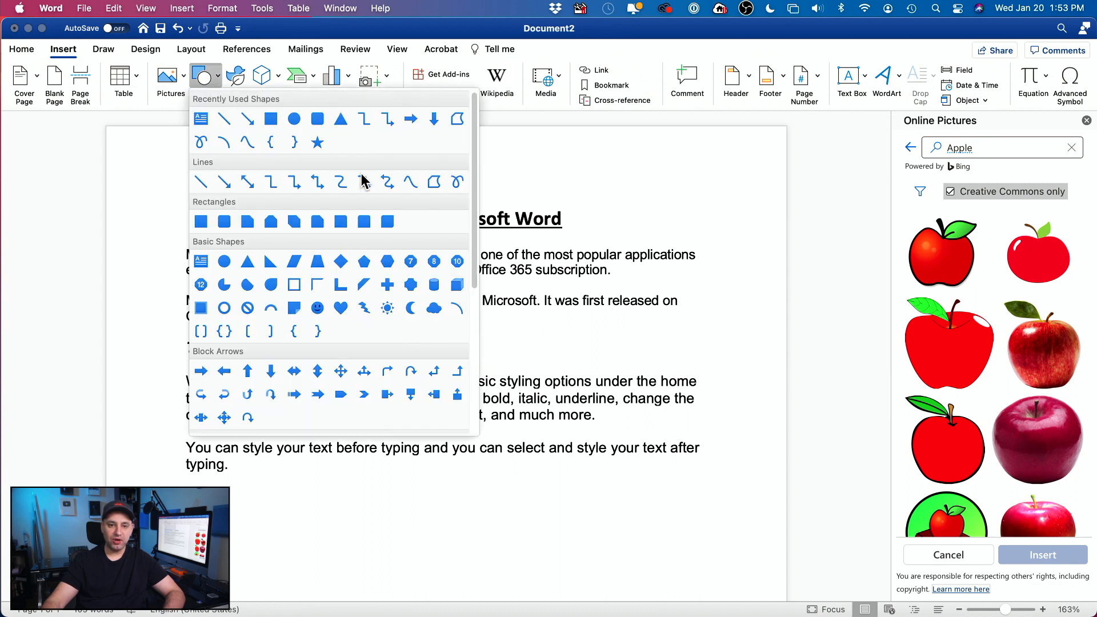
left_click(215, 74)
left_click(234, 79)
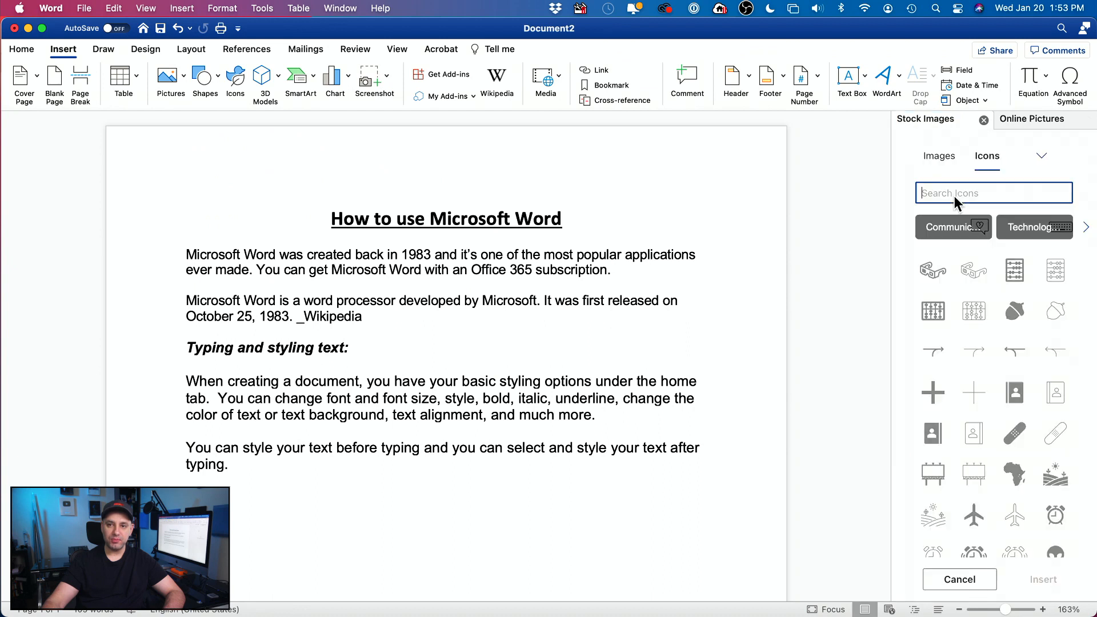
left_click(261, 79)
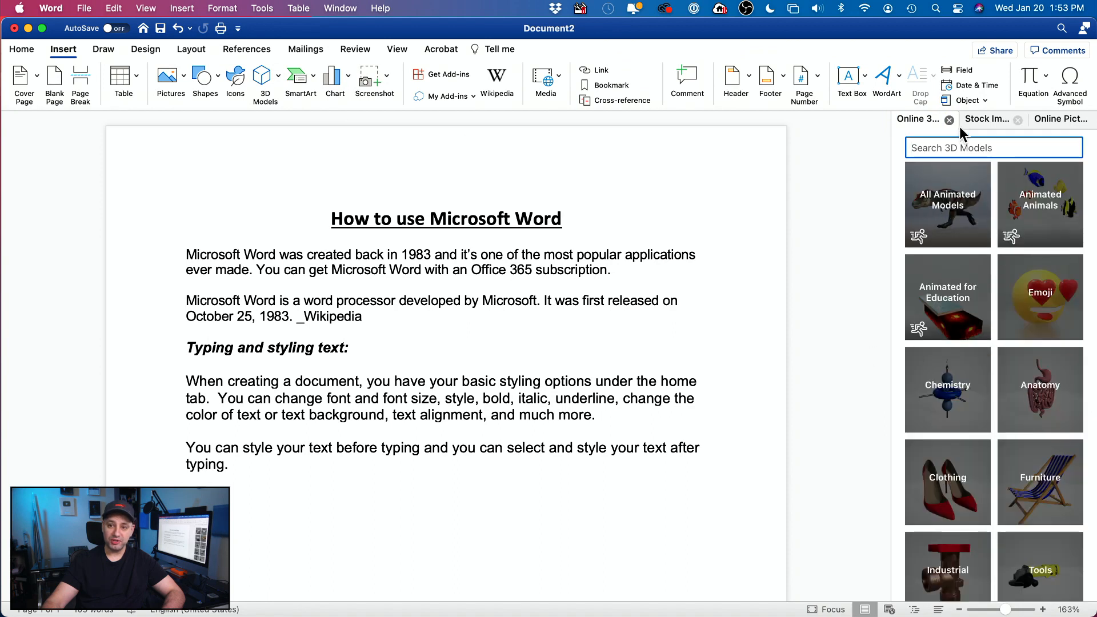
Step: Insert the animated penguin 3D model, enlarge its frame, then select it and undo the insertion
left_click(947, 205)
left_click(948, 229)
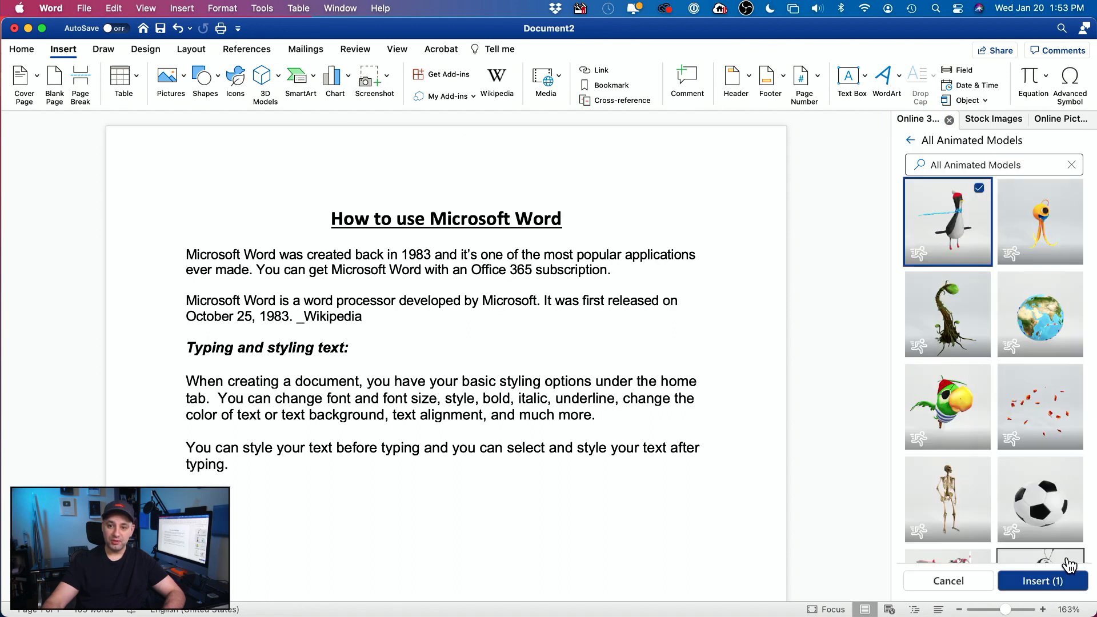
left_click(1043, 581)
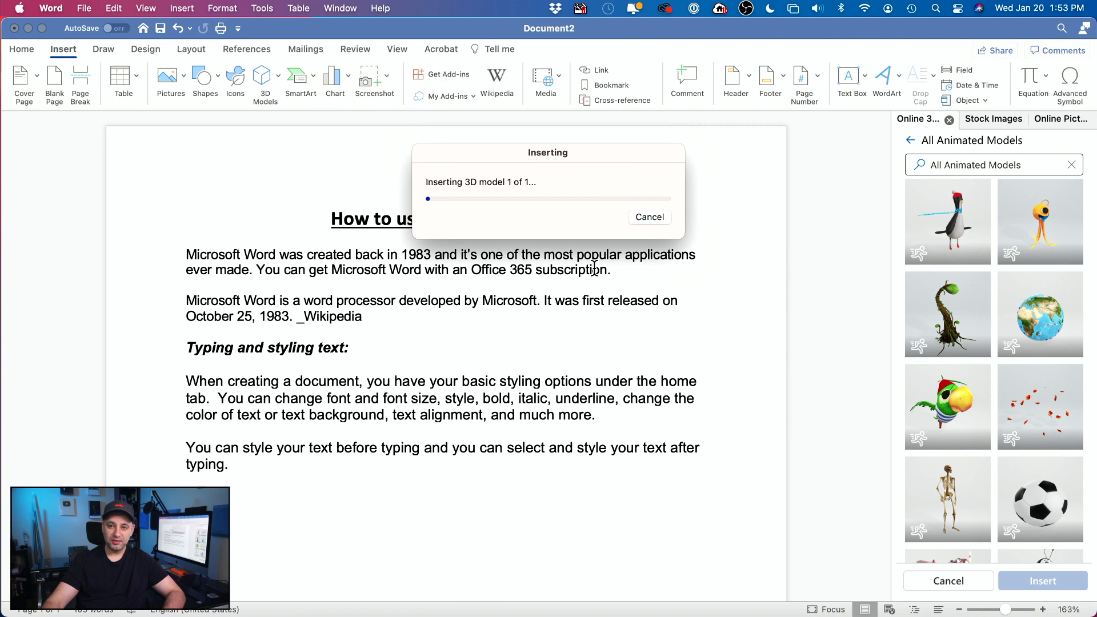
left_click_drag(372, 463, 528, 526)
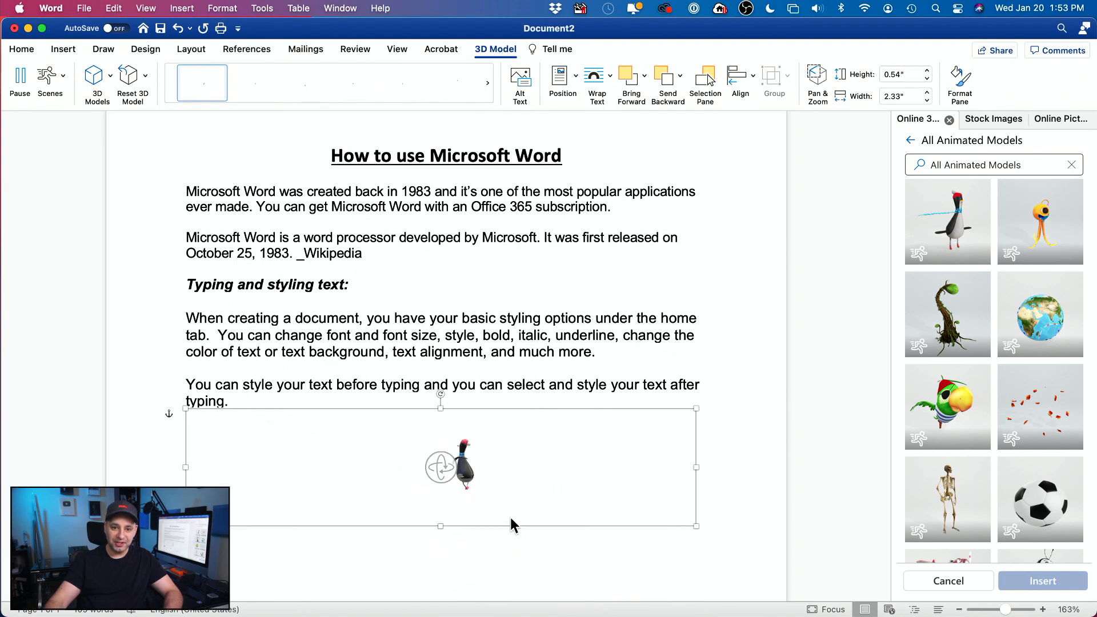
left_click(505, 558)
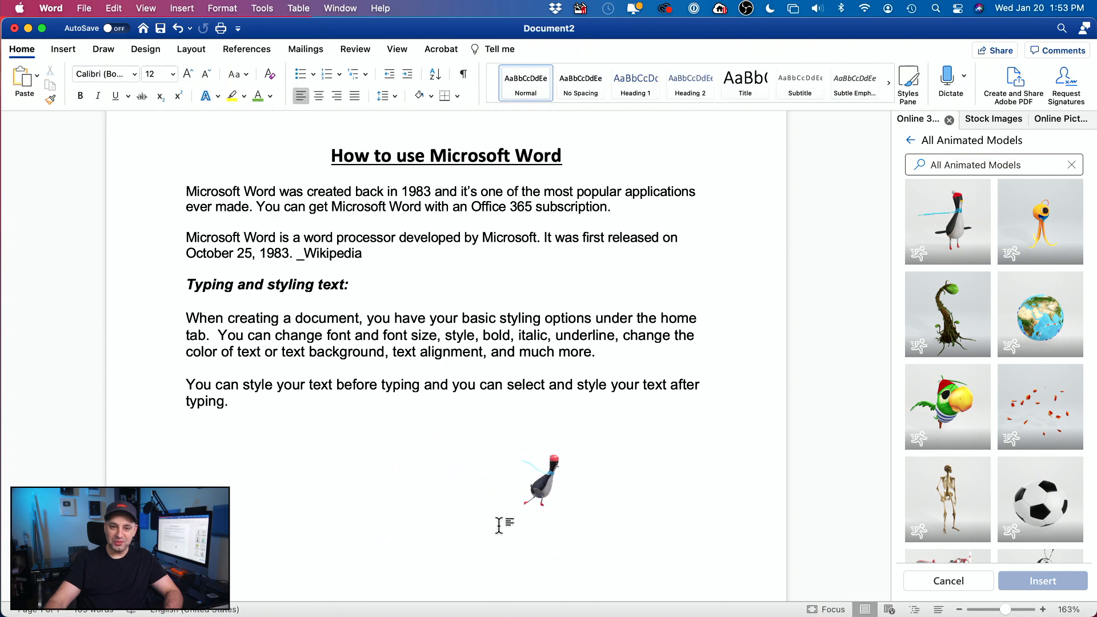
left_click(544, 499)
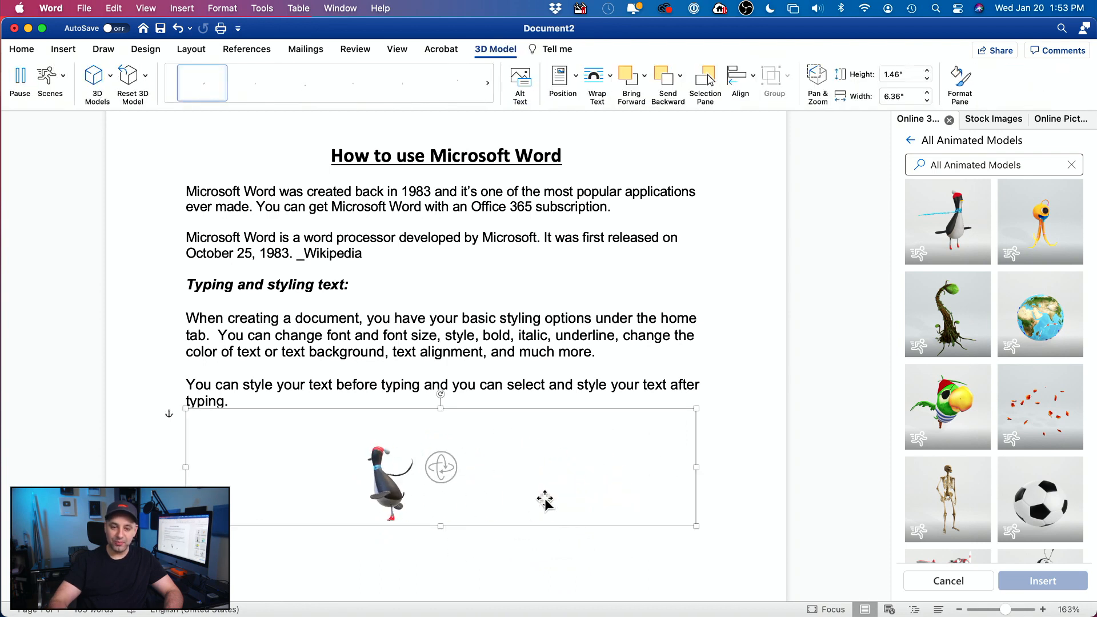
key("super+z")
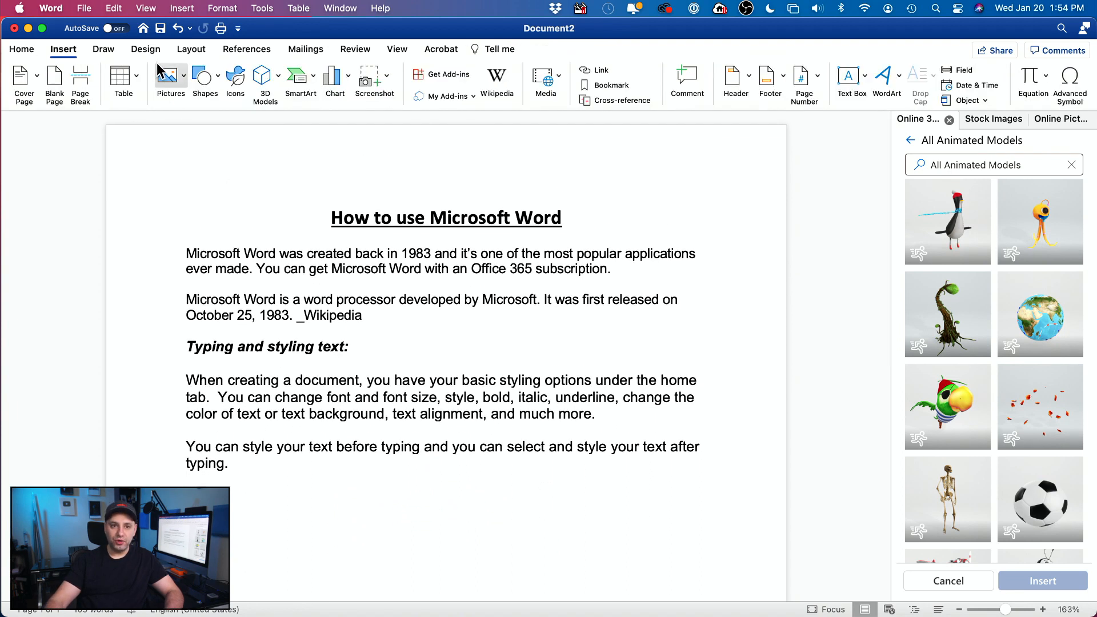
Step: Preview the Design tab's style sets and apply the one with first-line indented, tightly spaced paragraphs
left_click(145, 52)
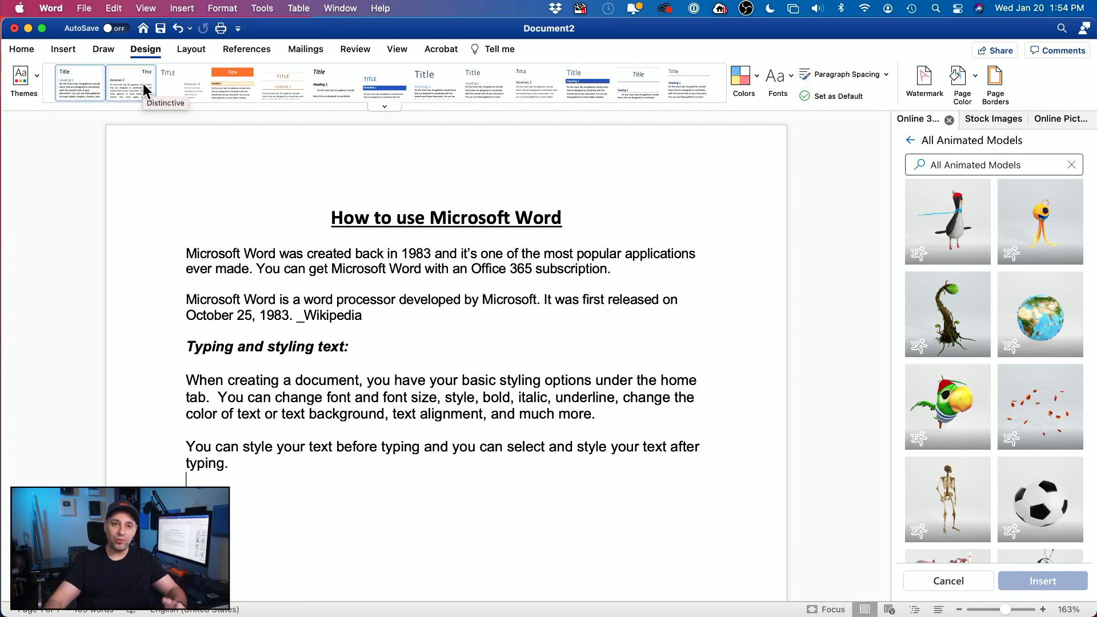
left_click(222, 90)
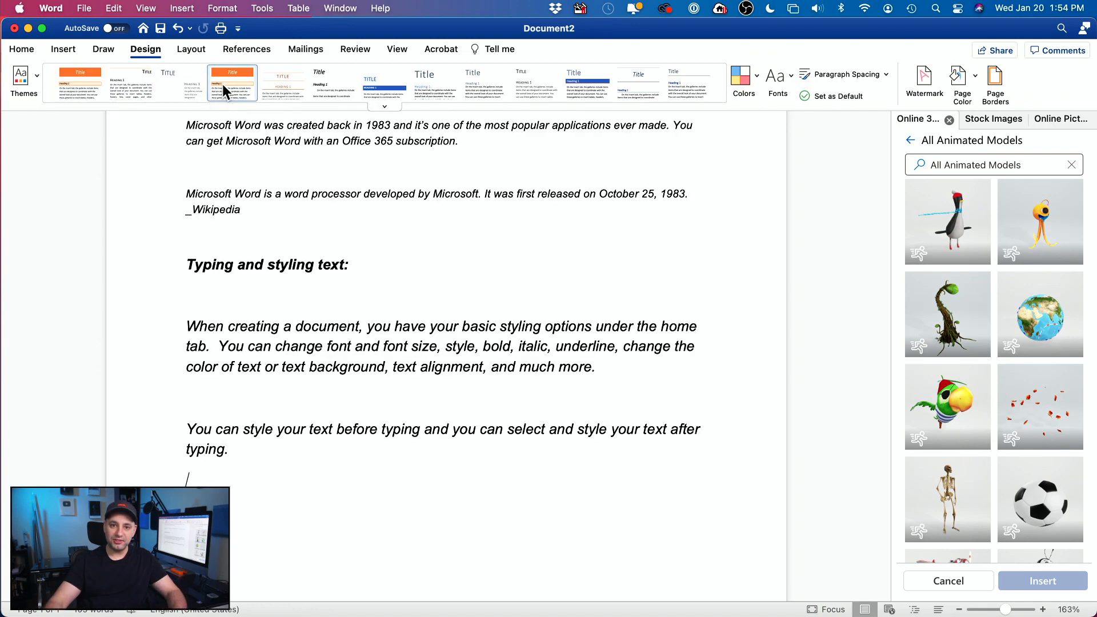
scroll(394, 281, "up", 3)
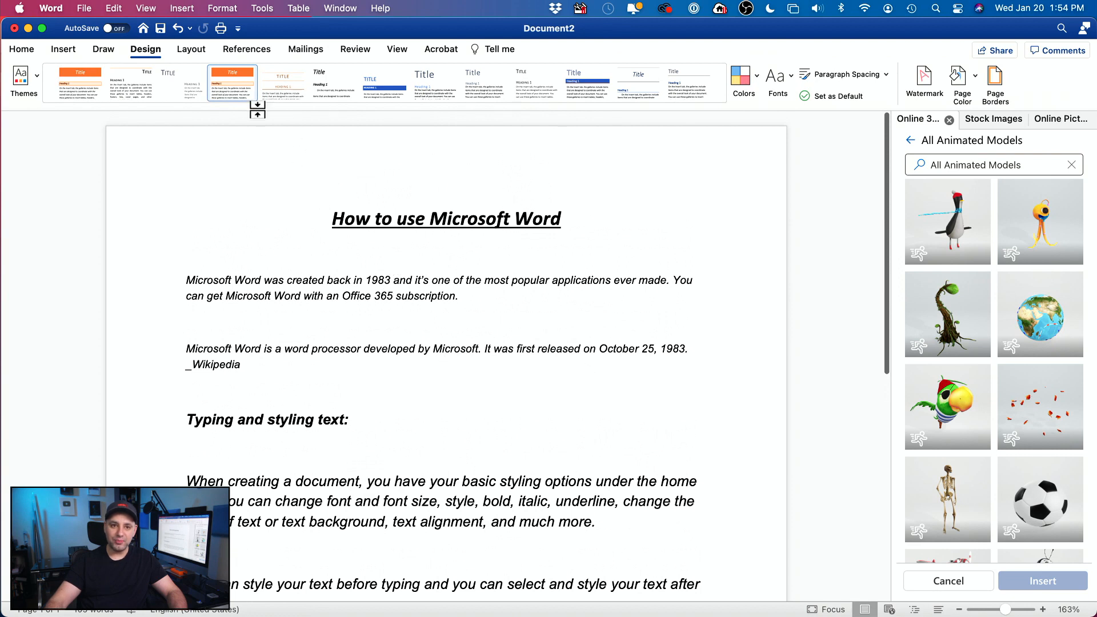
left_click(283, 91)
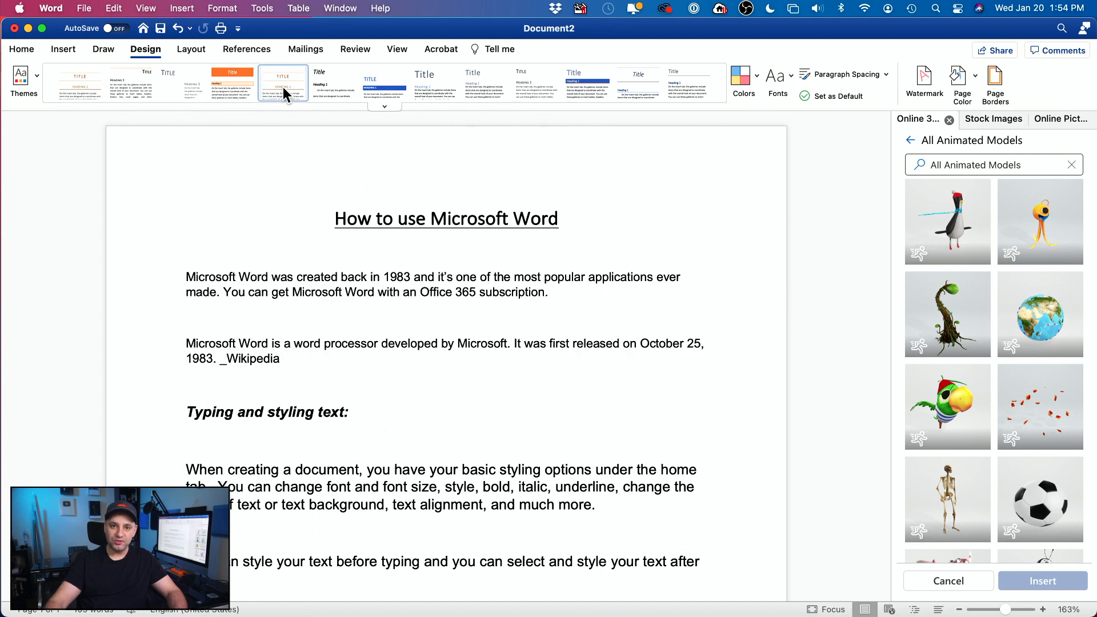
left_click(336, 86)
left_click(399, 85)
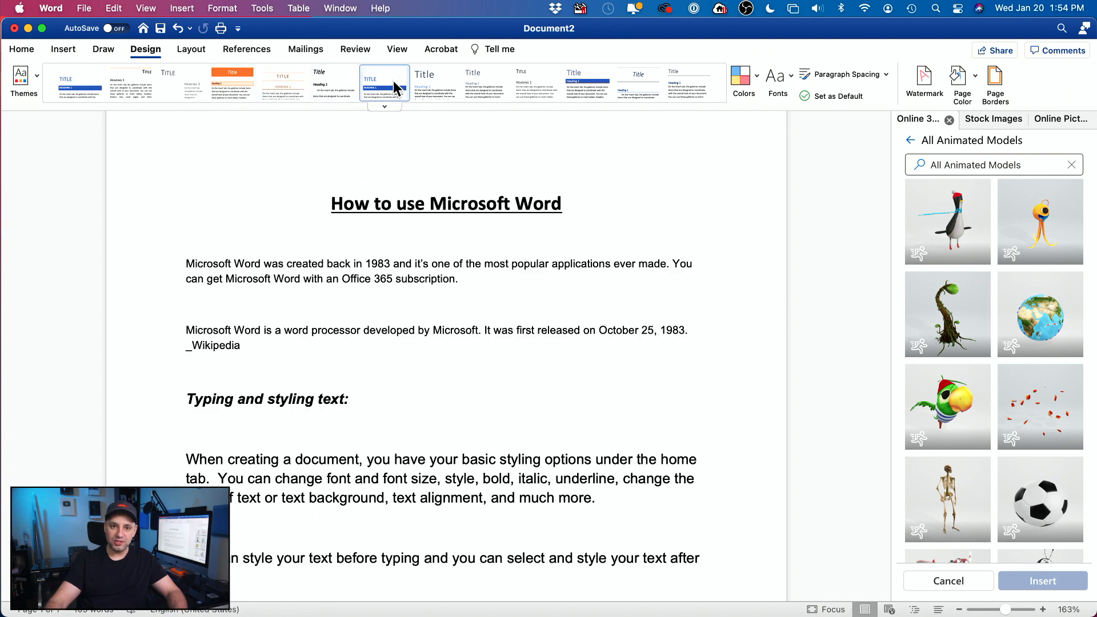
left_click(457, 86)
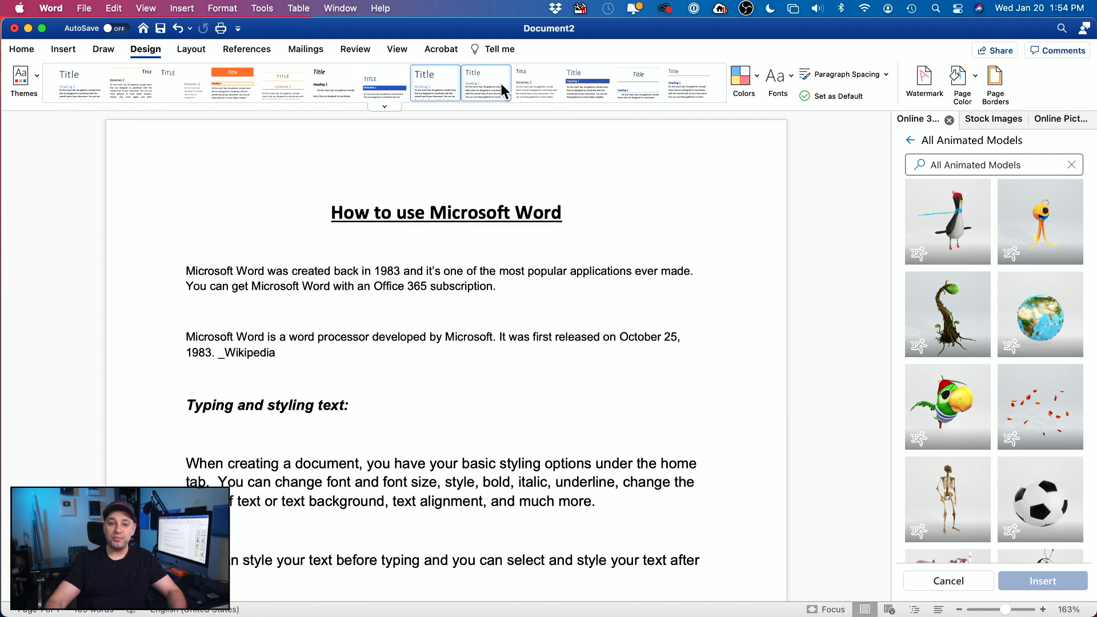
left_click(503, 90)
left_click(537, 86)
left_click(600, 86)
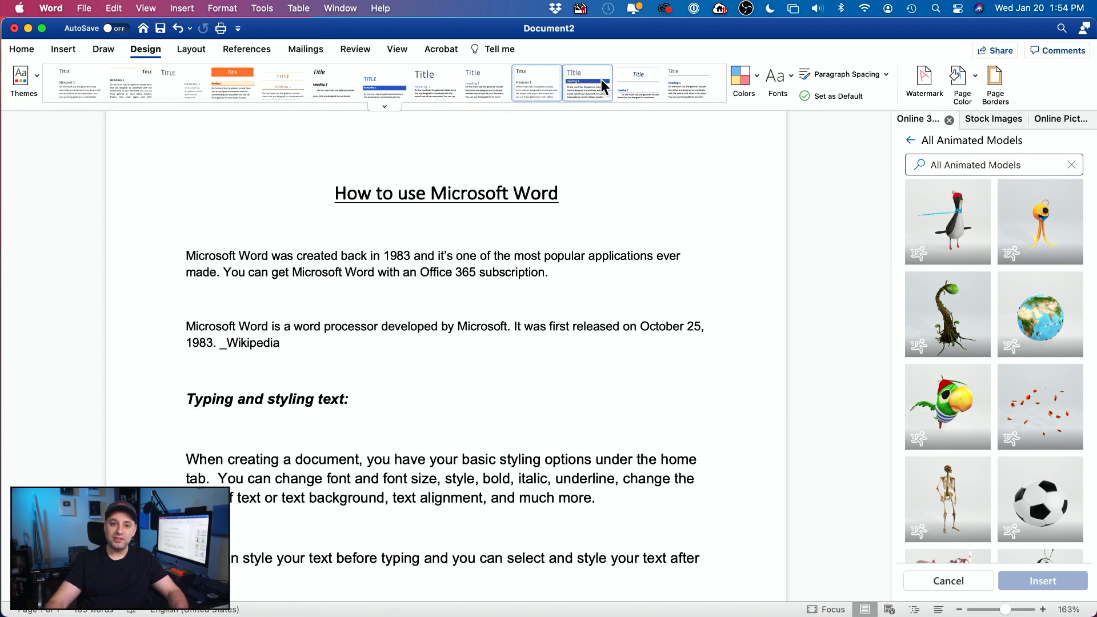
left_click(656, 86)
left_click(691, 91)
left_click(647, 88)
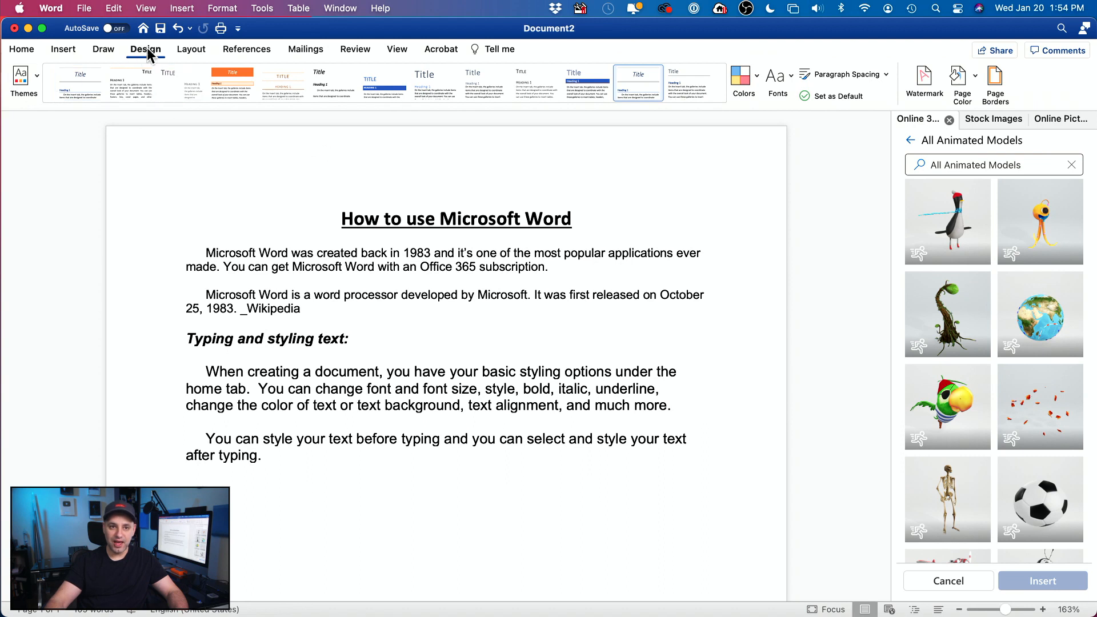
Step: Remove and restore the opening paragraph's first-line indent, then select all the document's text
left_click(192, 51)
left_click(240, 349)
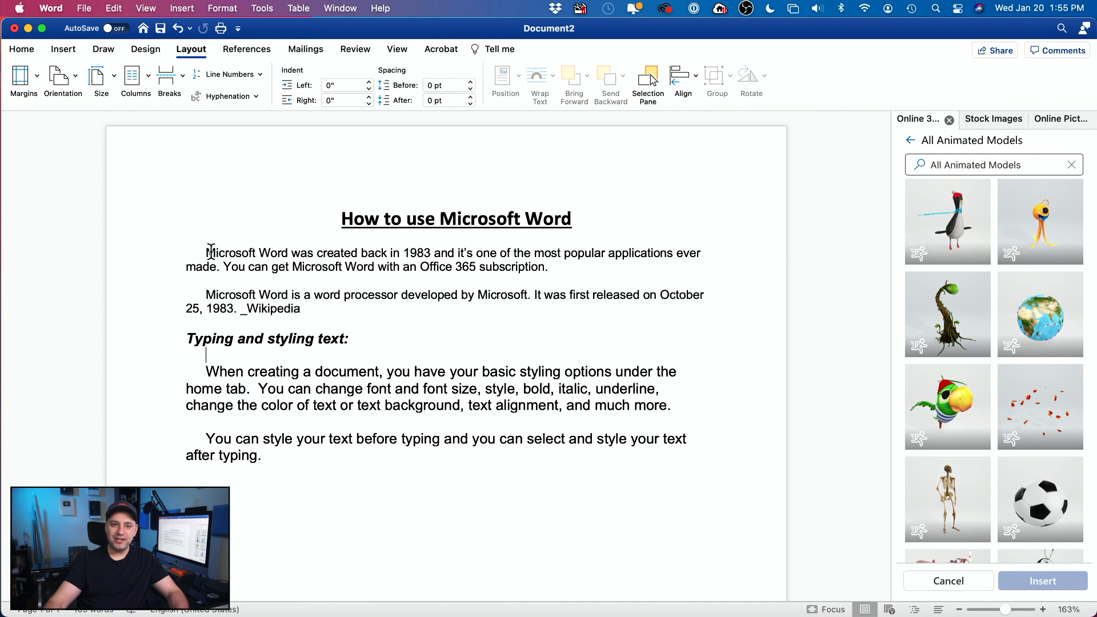
key("BackSpace")
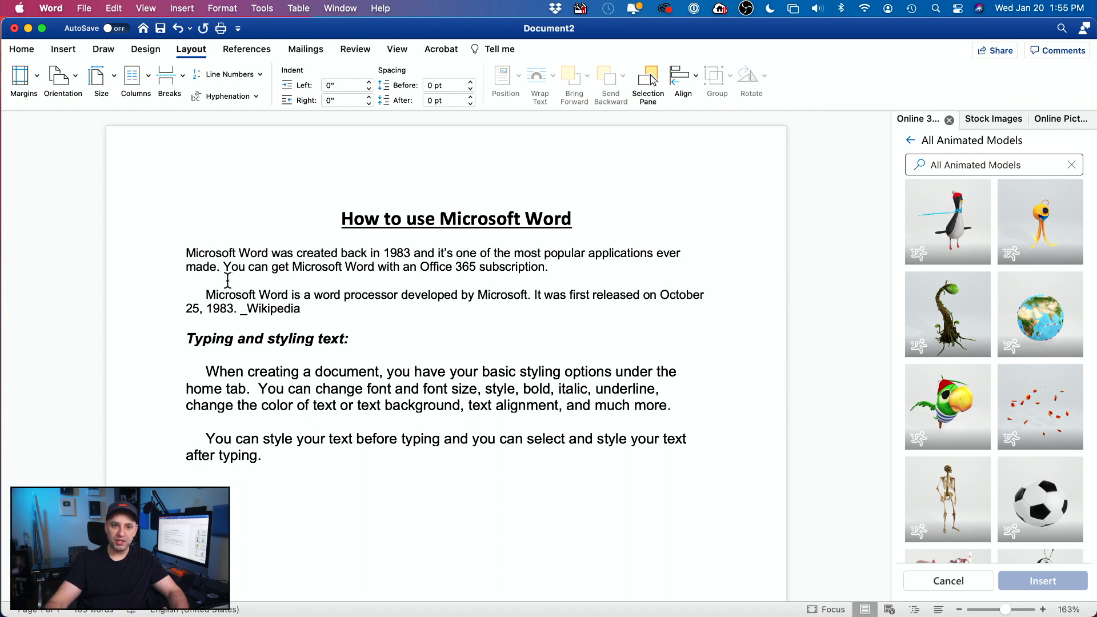
key("Tab")
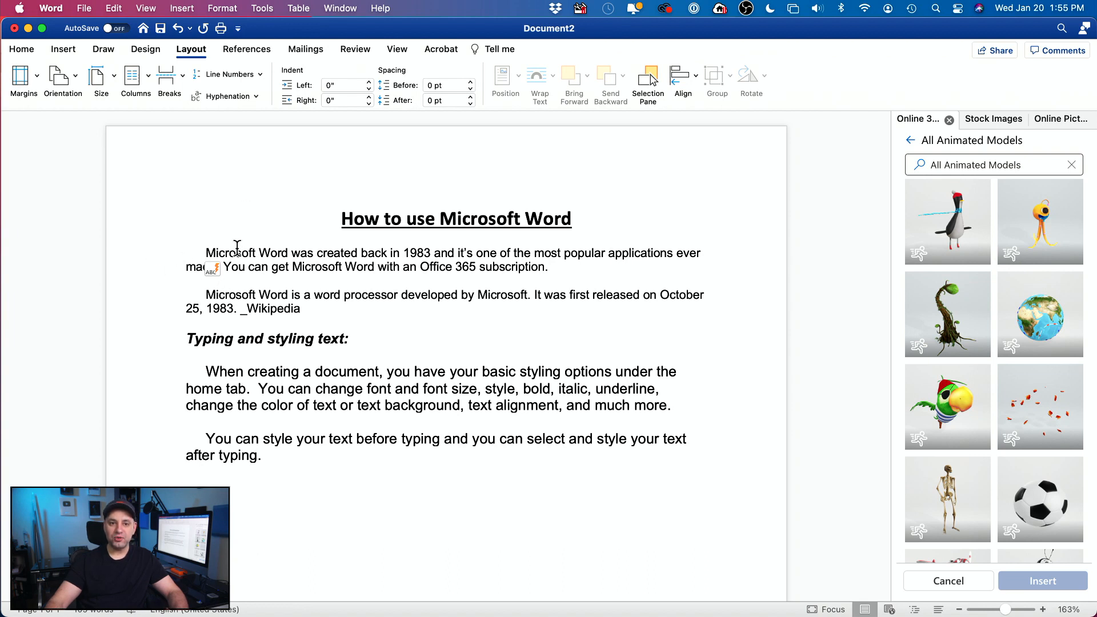
key("super+a")
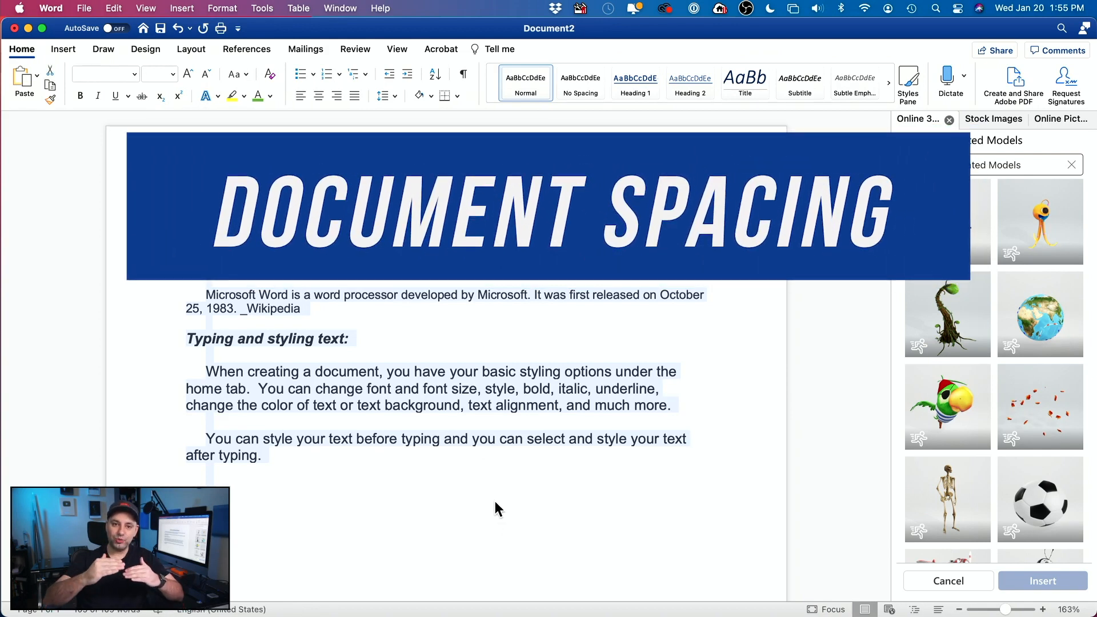
Step: Set the selected text's line spacing to 2.0
left_click(26, 53)
left_click(23, 51)
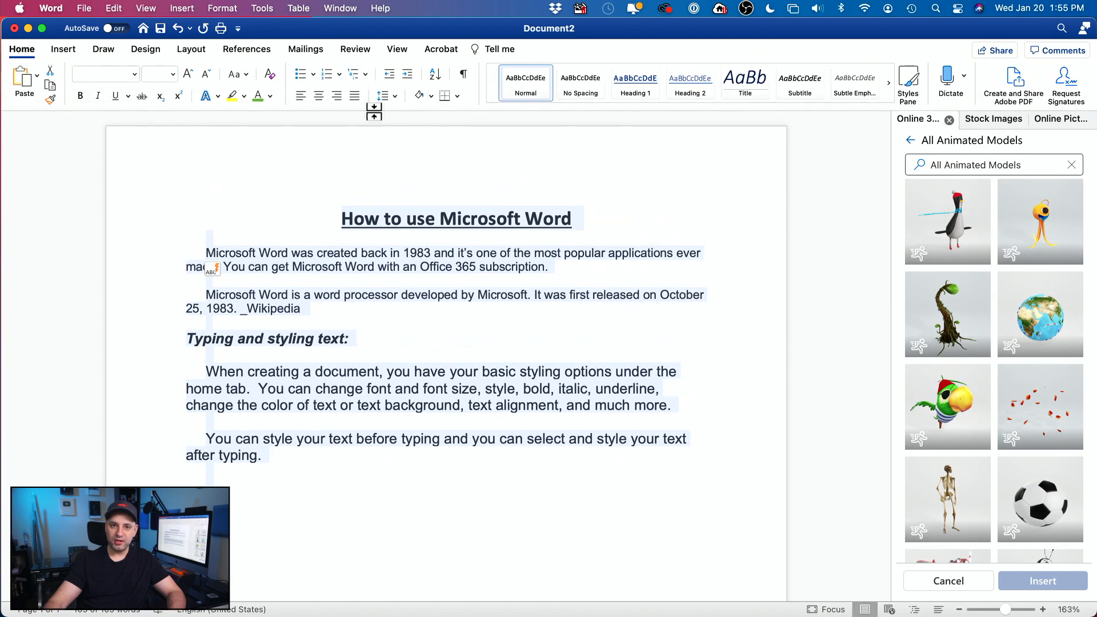
left_click(395, 98)
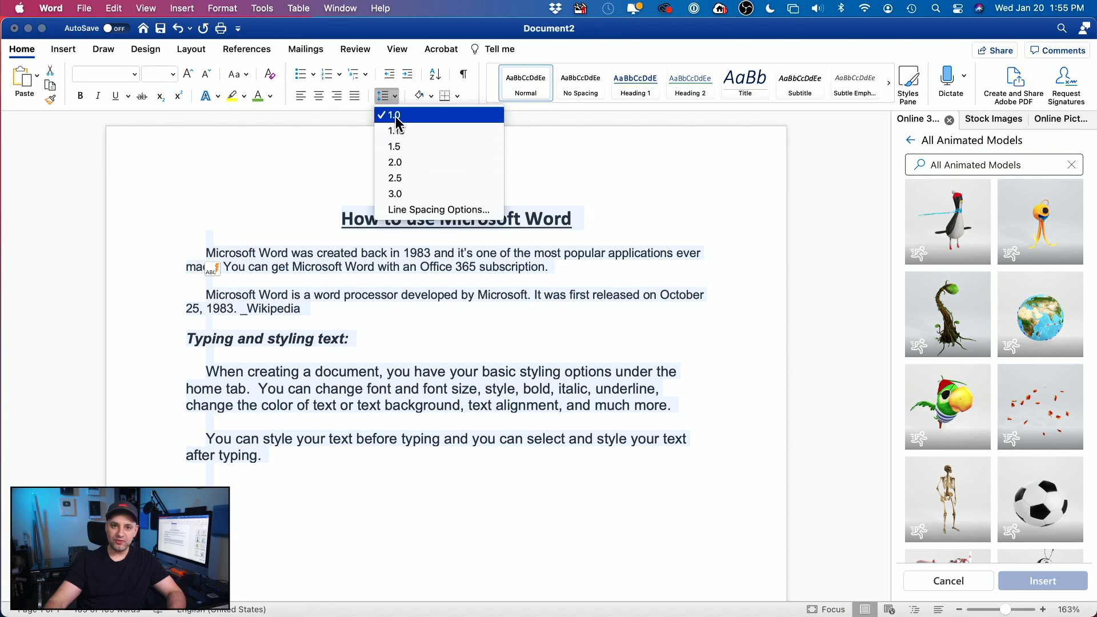
left_click(401, 162)
scroll(573, 436, "down", 5)
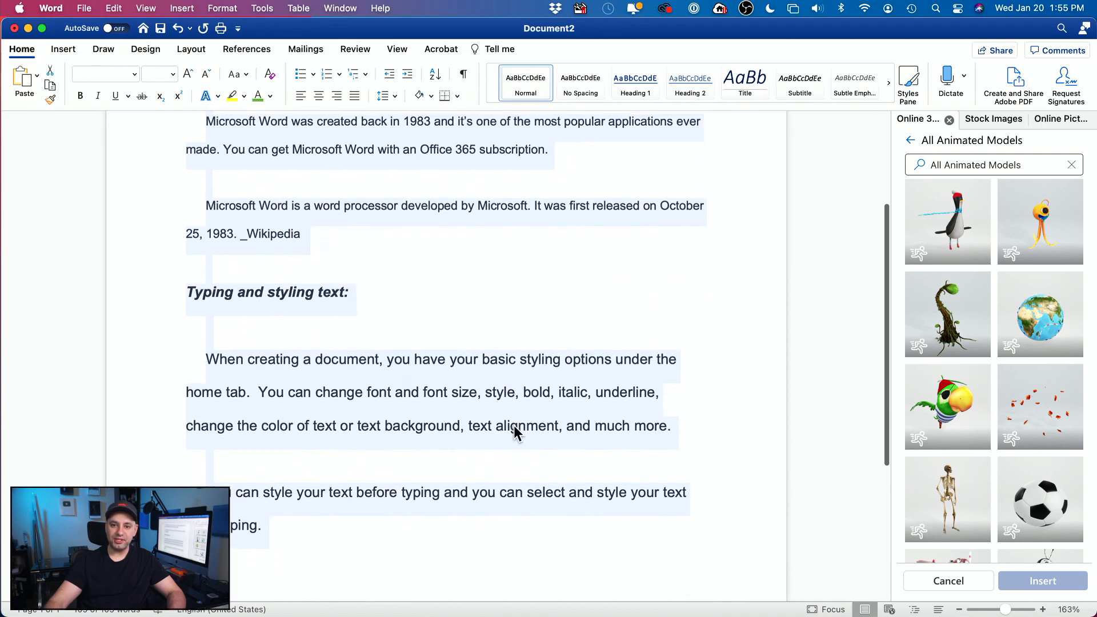
scroll(516, 432, "up", 5)
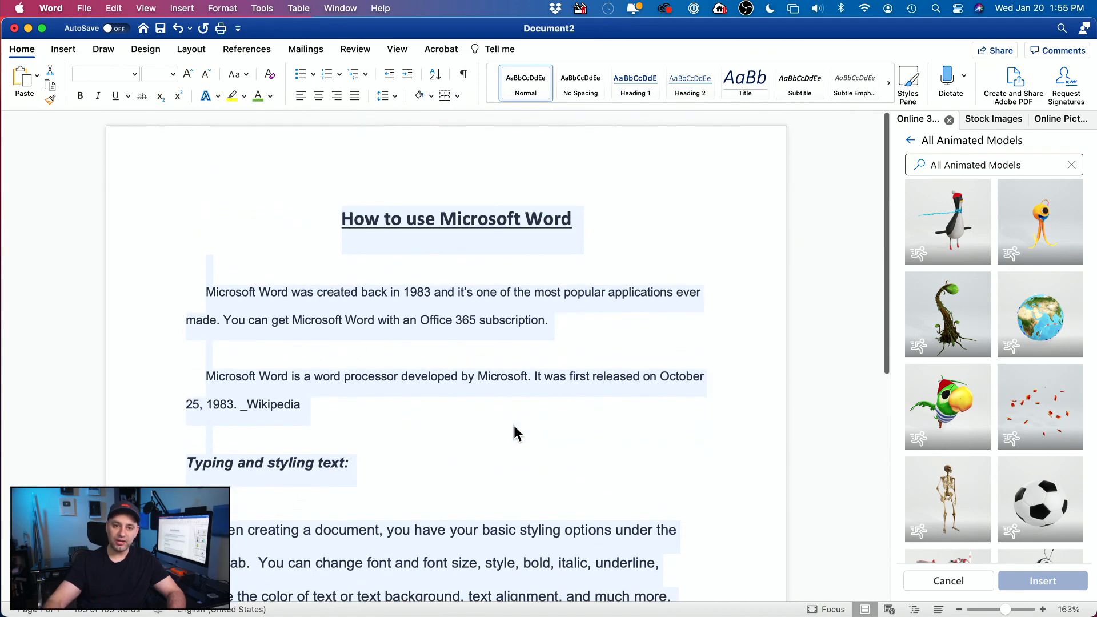
Step: Deselect, then reselect all the document's text with Edit > Select All
left_click(516, 433)
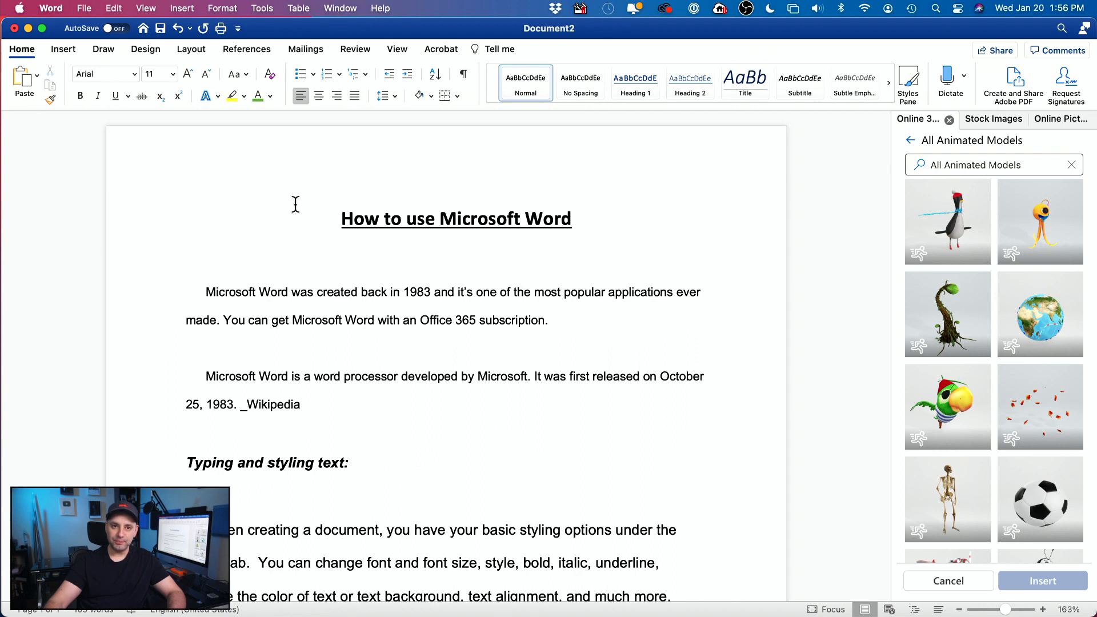
left_click_drag(286, 200, 334, 238)
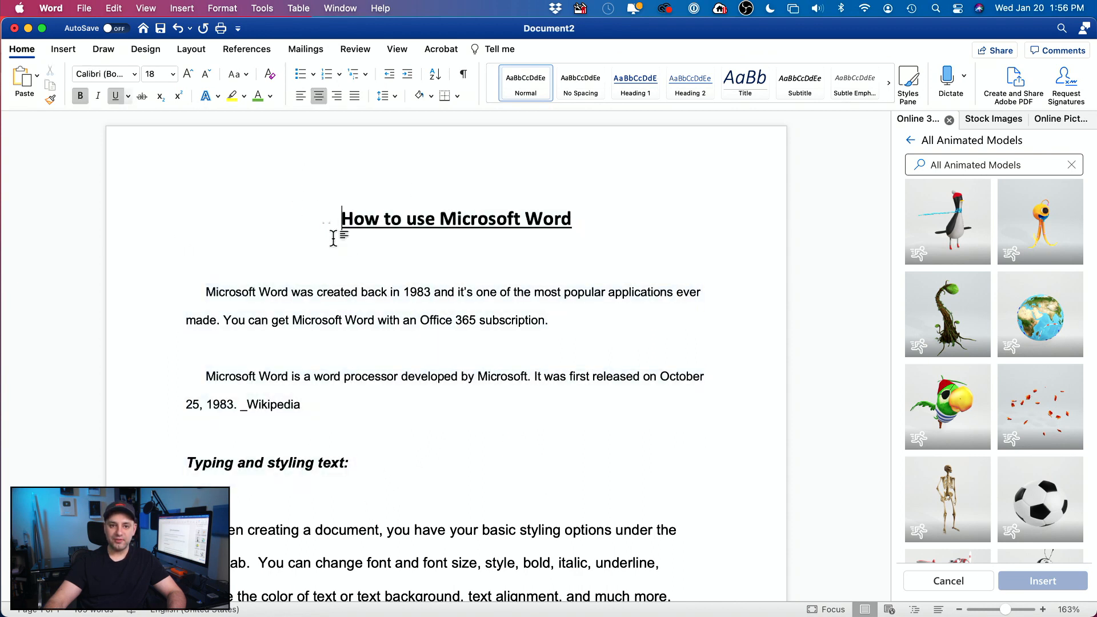
left_click(114, 8)
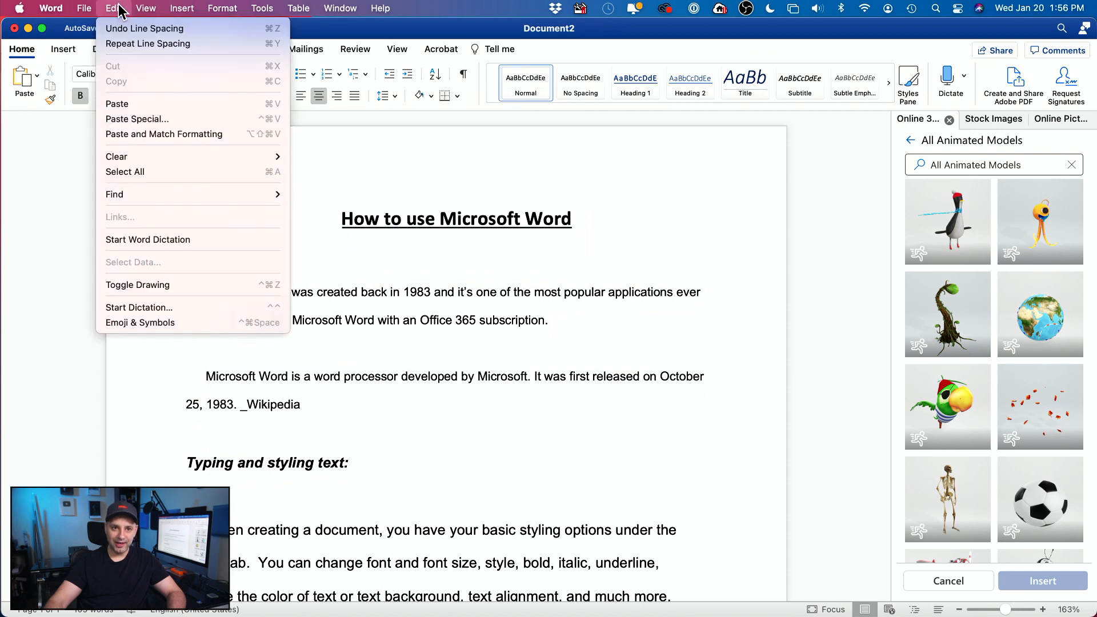
left_click(143, 172)
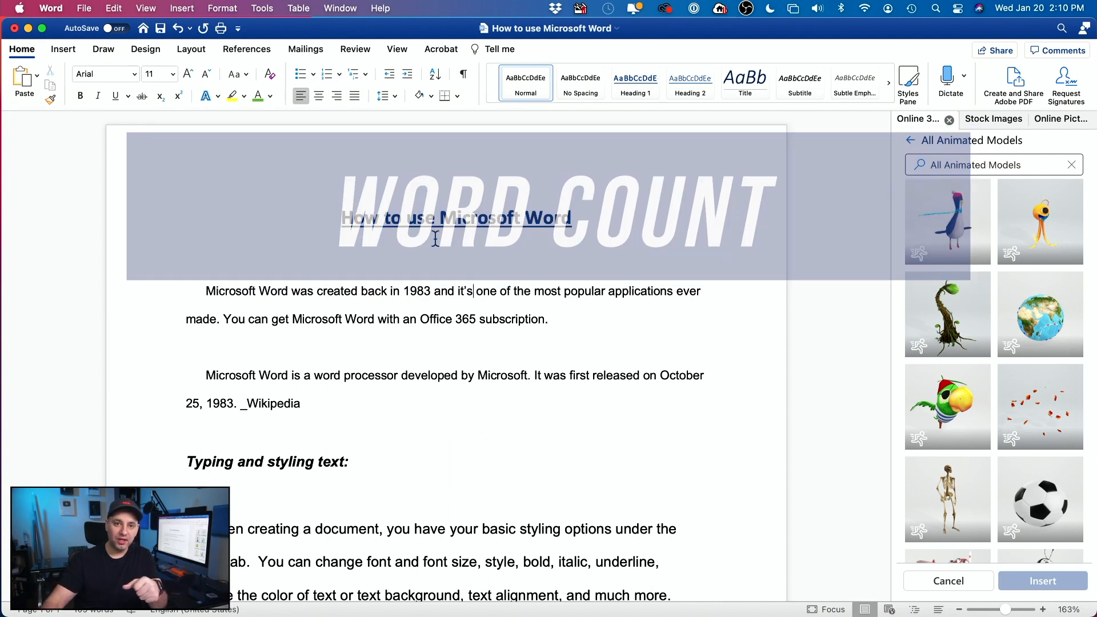
Step: View the document's Word Count statistics on the Review tab (109 words)
left_click(356, 49)
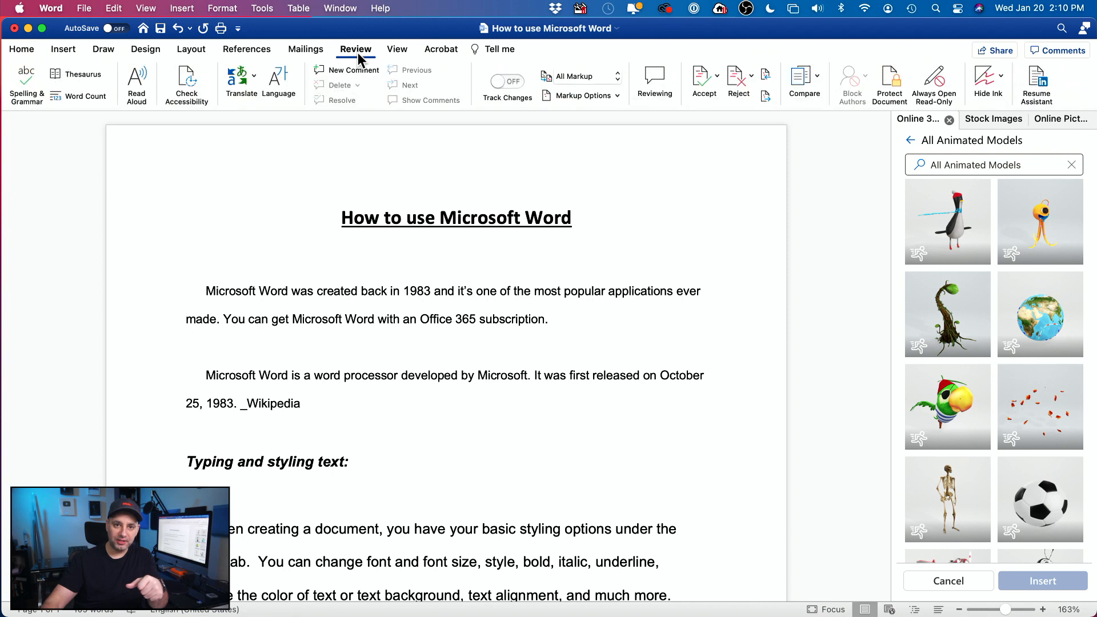
left_click(76, 95)
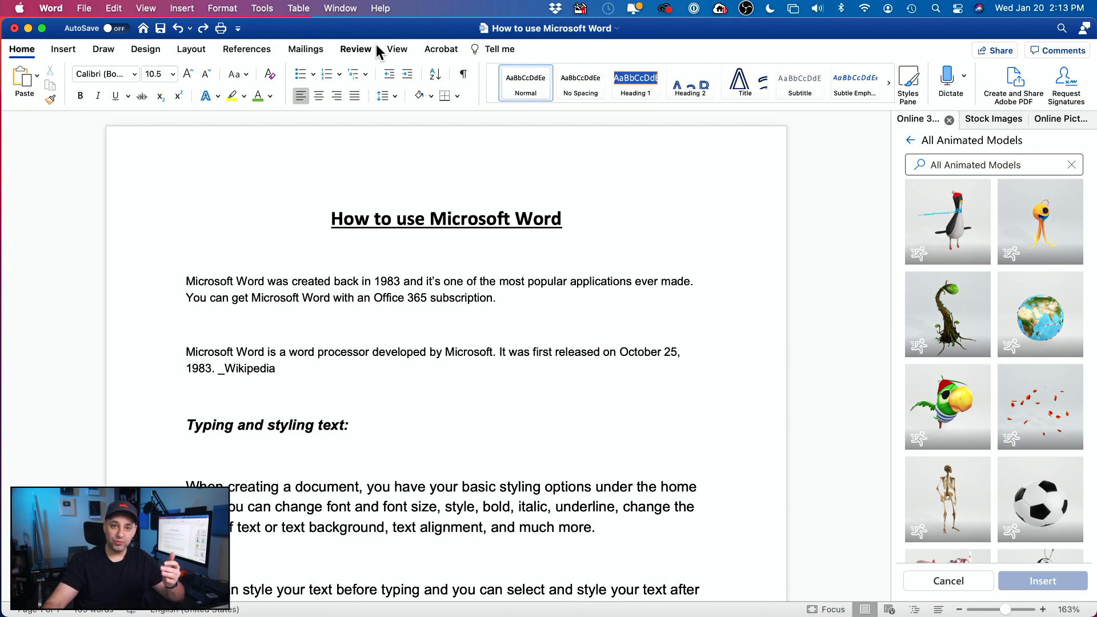
Step: Insert the Blank built-in header, found by searching 'footer' in Tell me
left_click(224, 51)
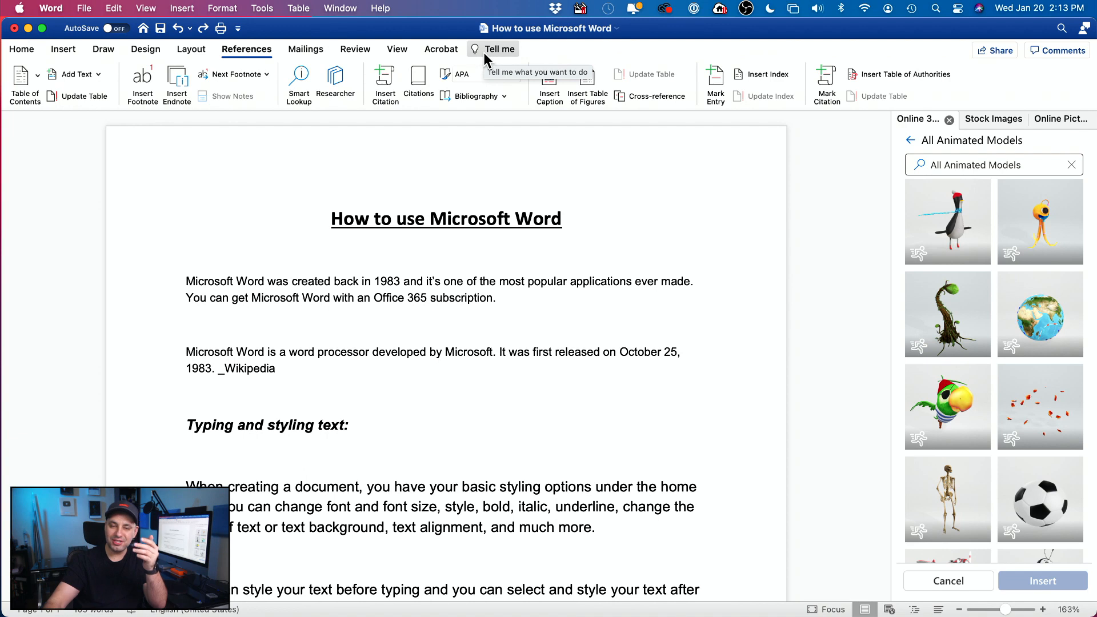
left_click(489, 50)
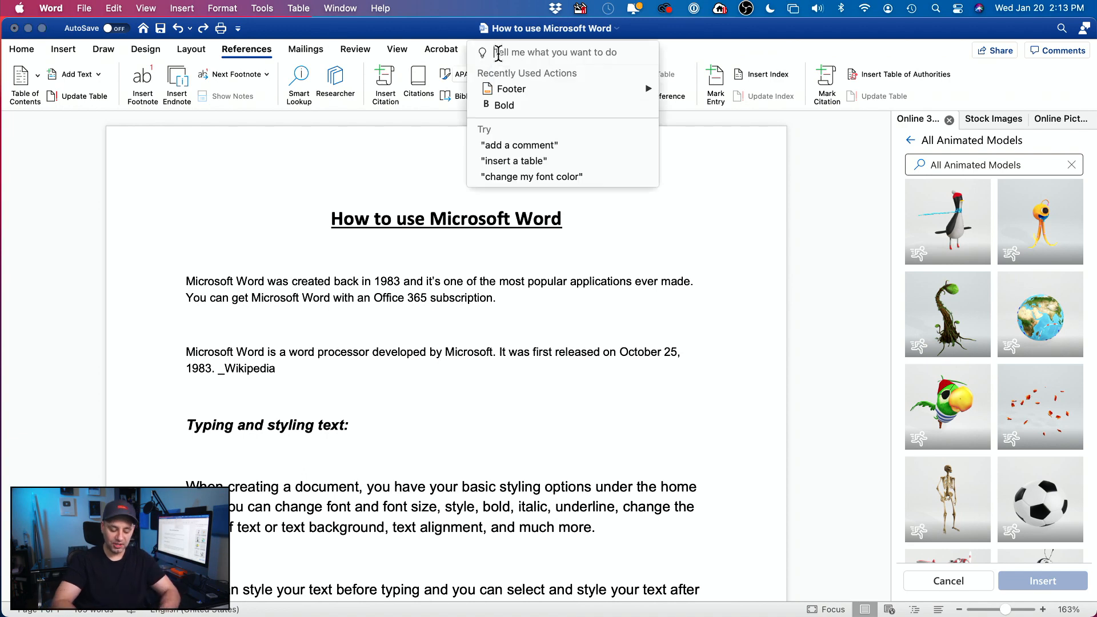
type("footer")
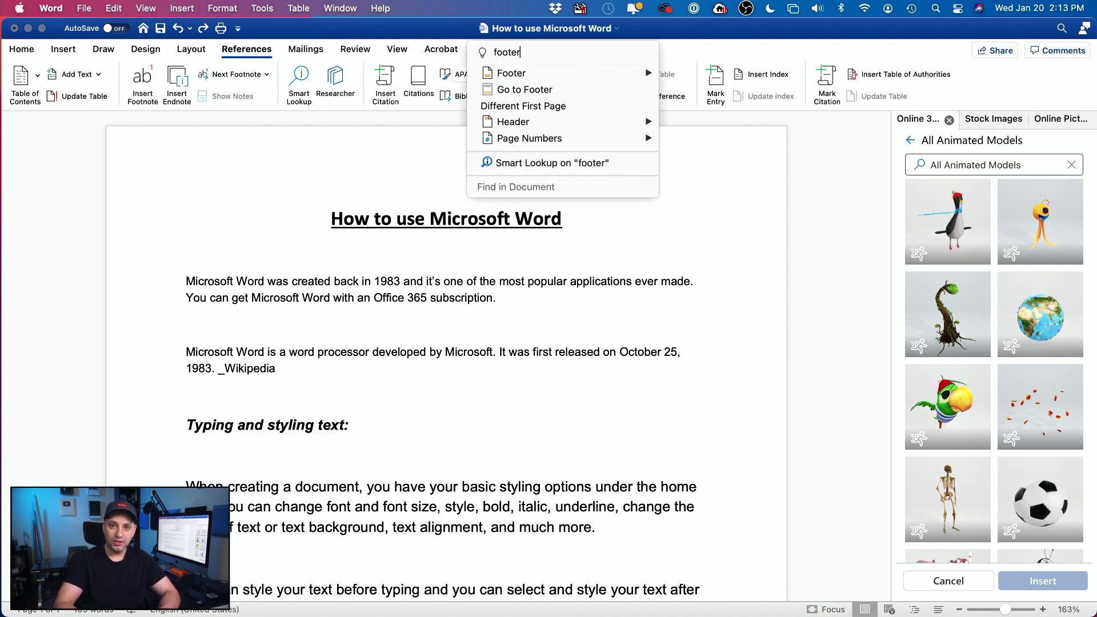
mouse_move(517, 74)
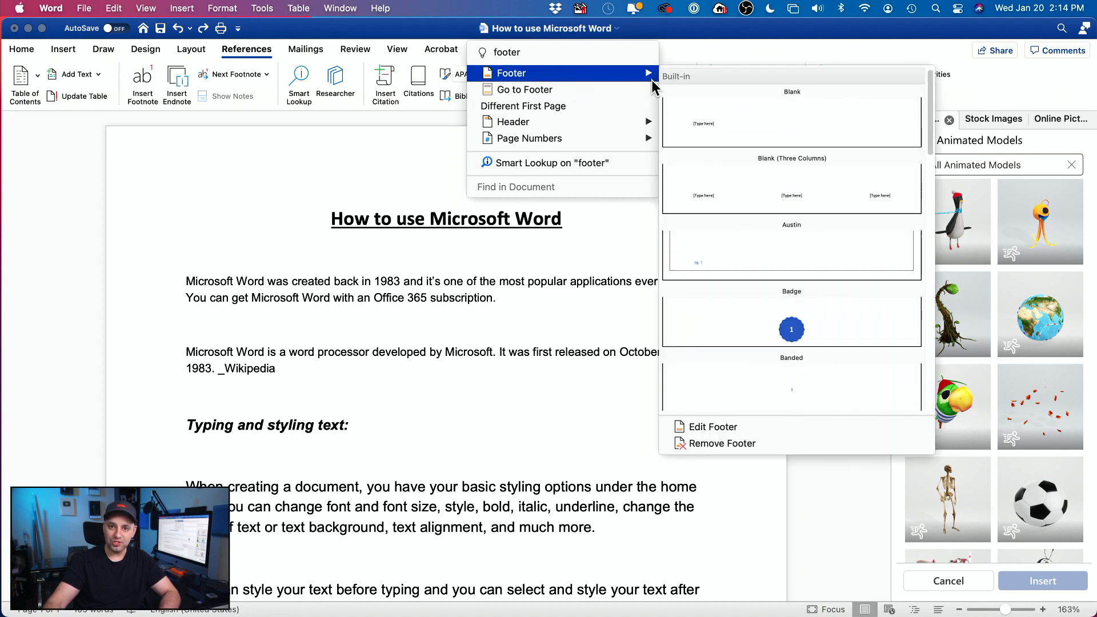
mouse_move(610, 118)
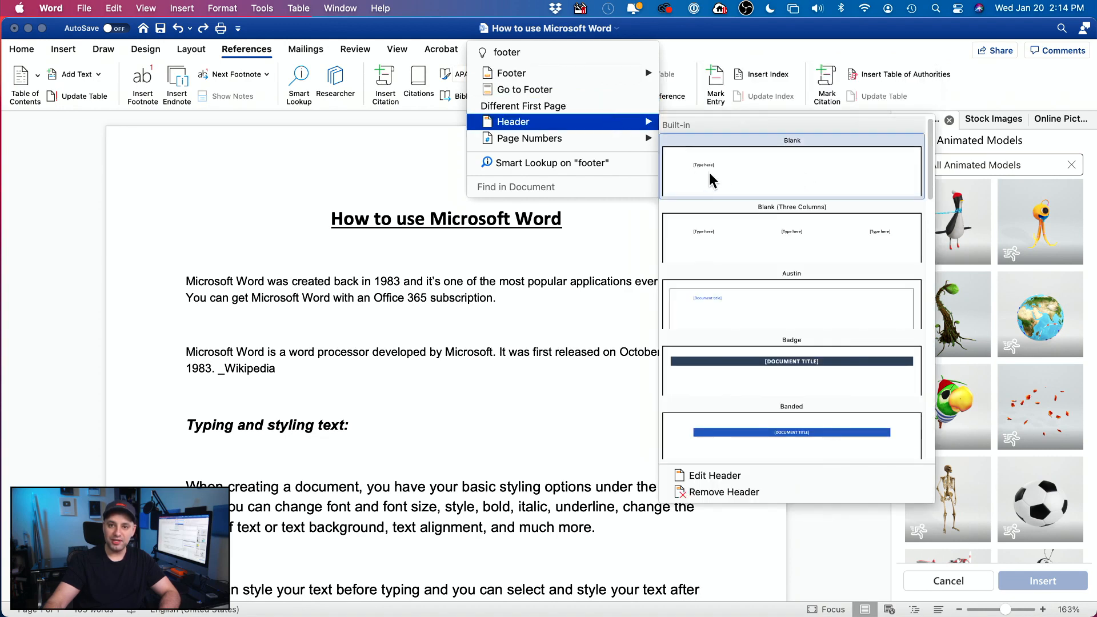
left_click(780, 167)
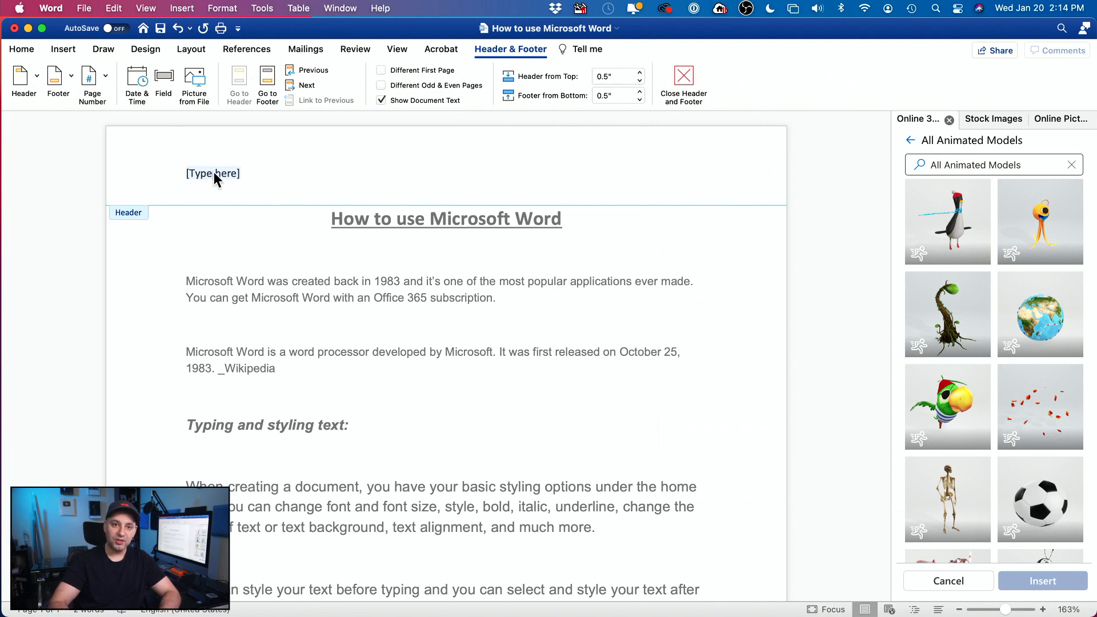
Step: Replace the header placeholder with three lines: Name, date, classroom name
key("BackSpace")
type("Name")
key("Return")
type("date")
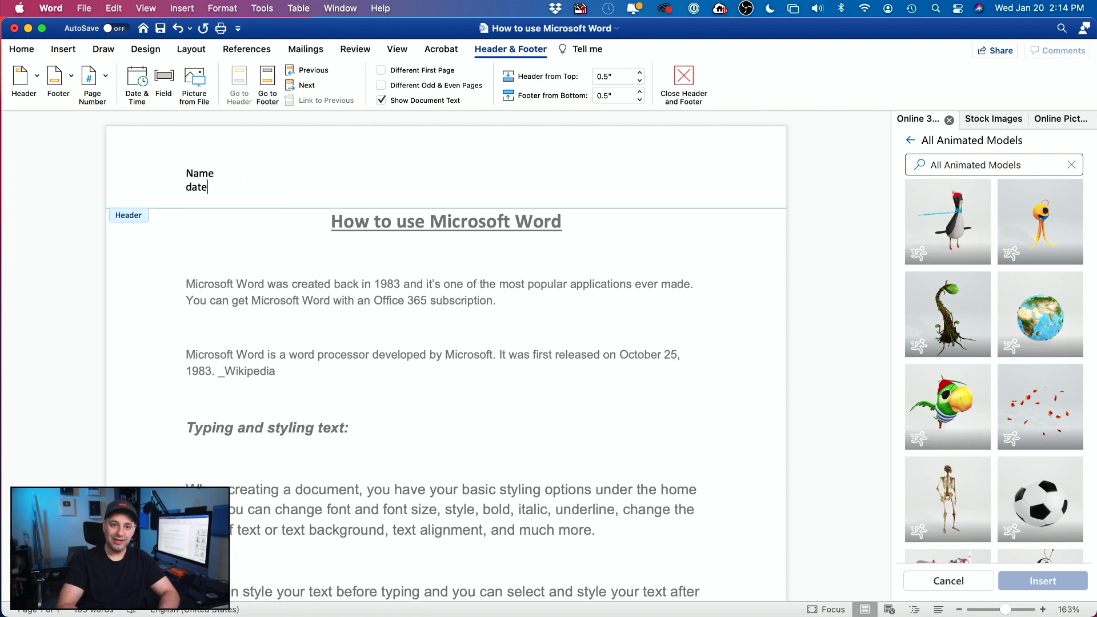
key("Return")
type("classroom name")
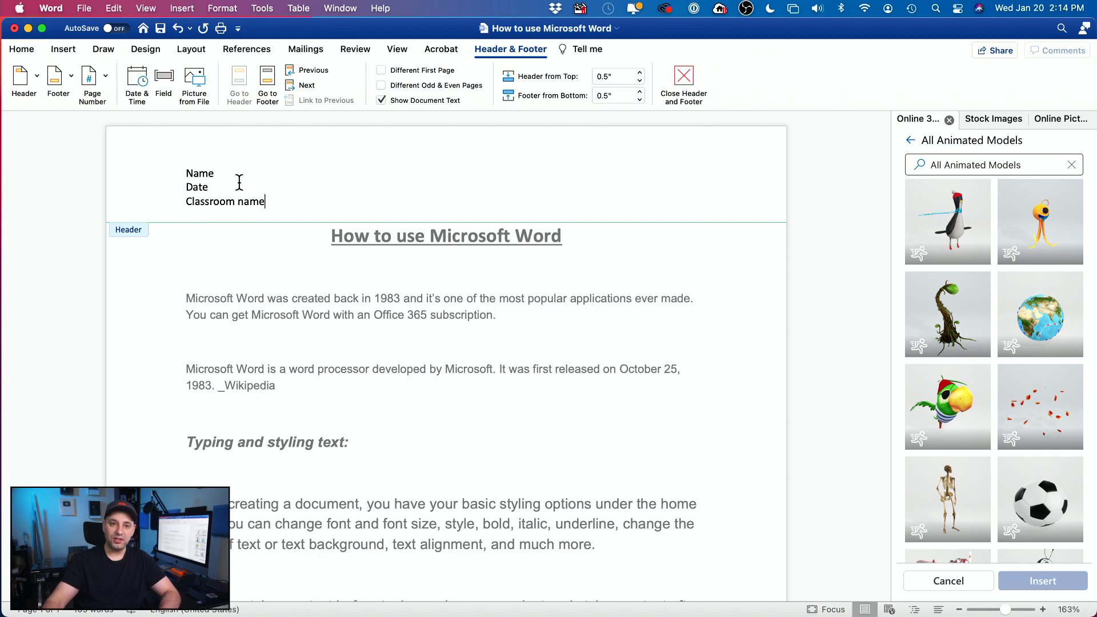
Step: Scroll to check the footer, then select the three header lines
scroll(359, 315, "down", 3)
scroll(358, 314, "down", 8)
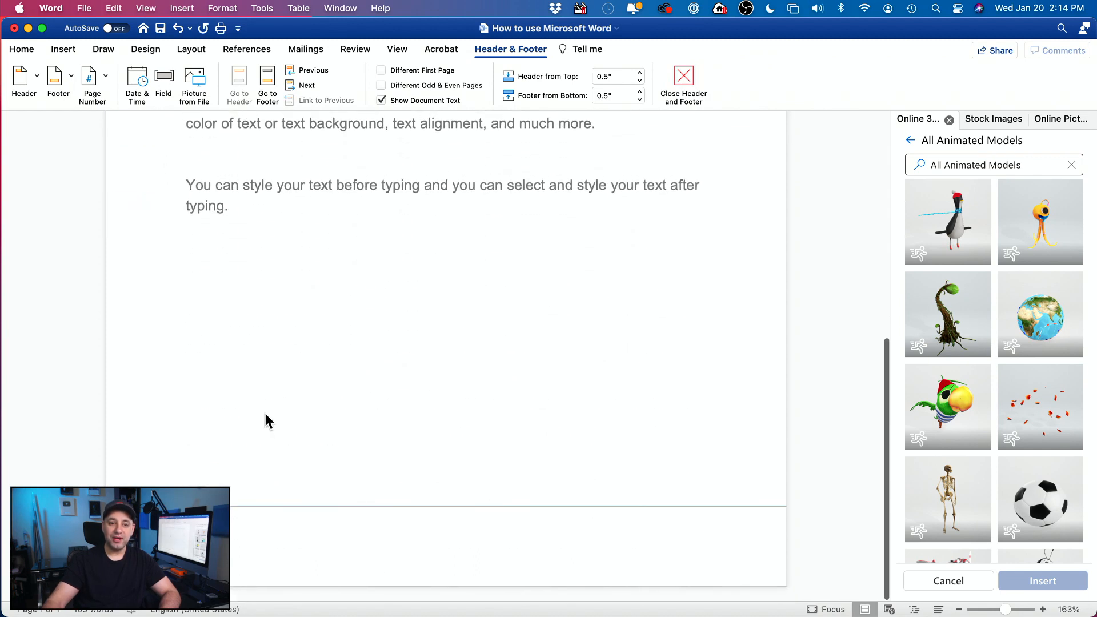
scroll(231, 512, "up", 1)
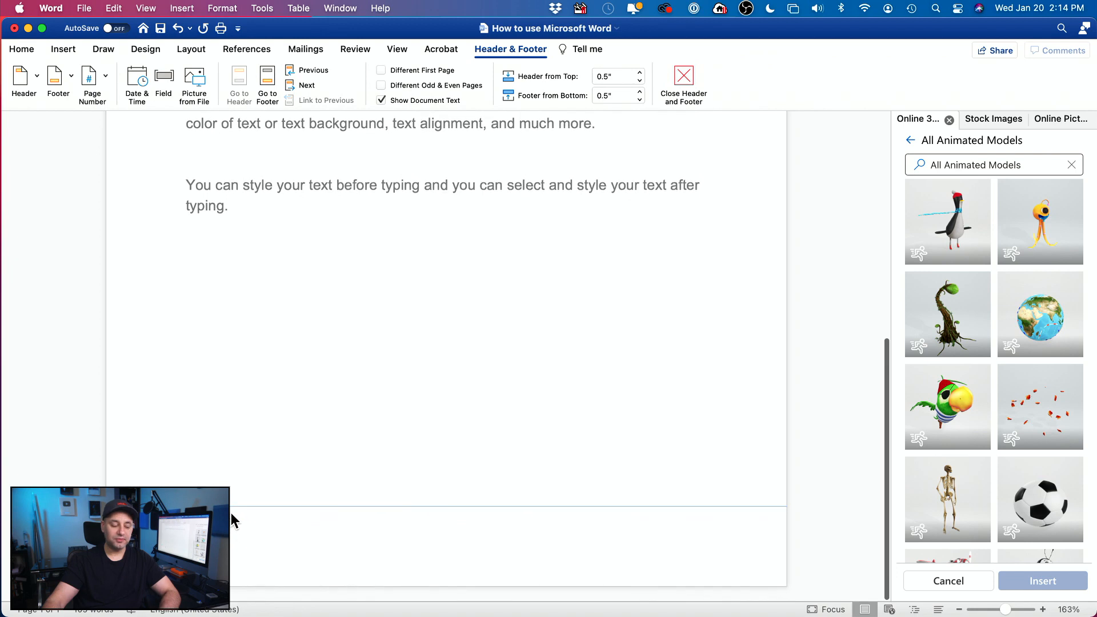
scroll(231, 513, "down", 1)
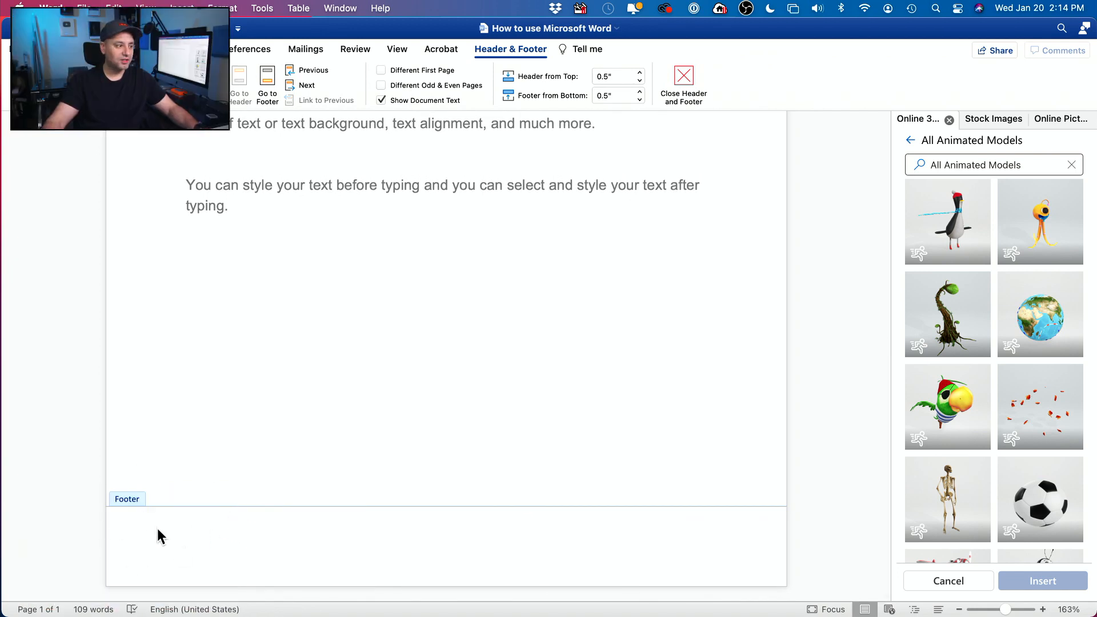
scroll(157, 528, "up", 7)
scroll(358, 399, "up", 4)
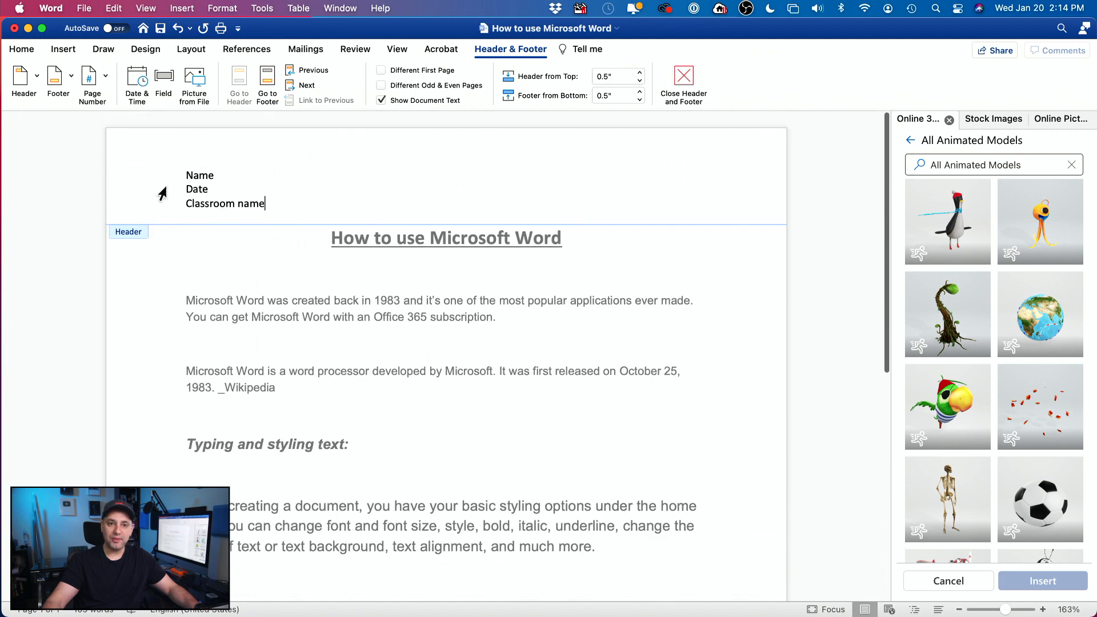
left_click_drag(188, 169, 299, 201)
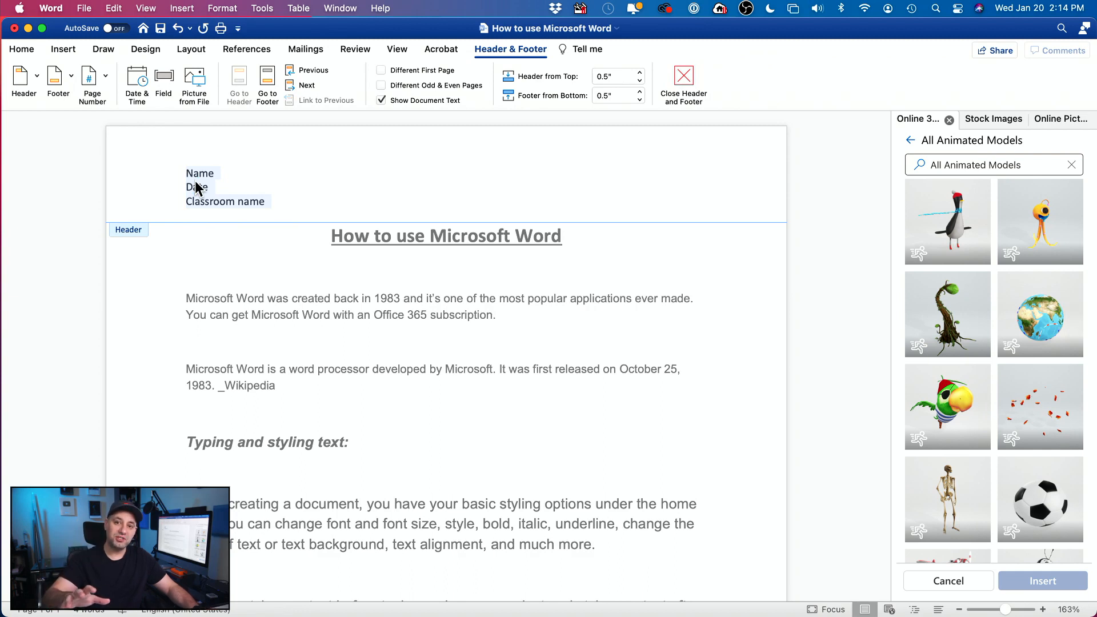
Step: Close header editing and place the insertion point in the first paragraph
left_click(682, 85)
scroll(487, 258, "up", 10)
left_click(363, 314)
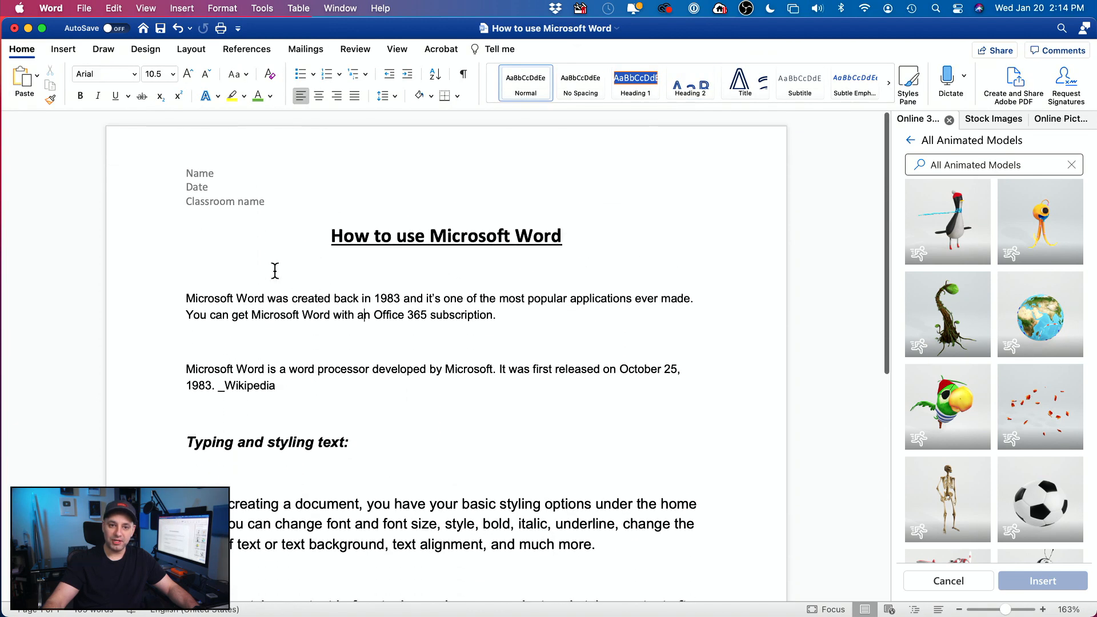
Step: Reopen the header, change Header from Top to 0.2" then back to 0.5", and close it
double_click(202, 192)
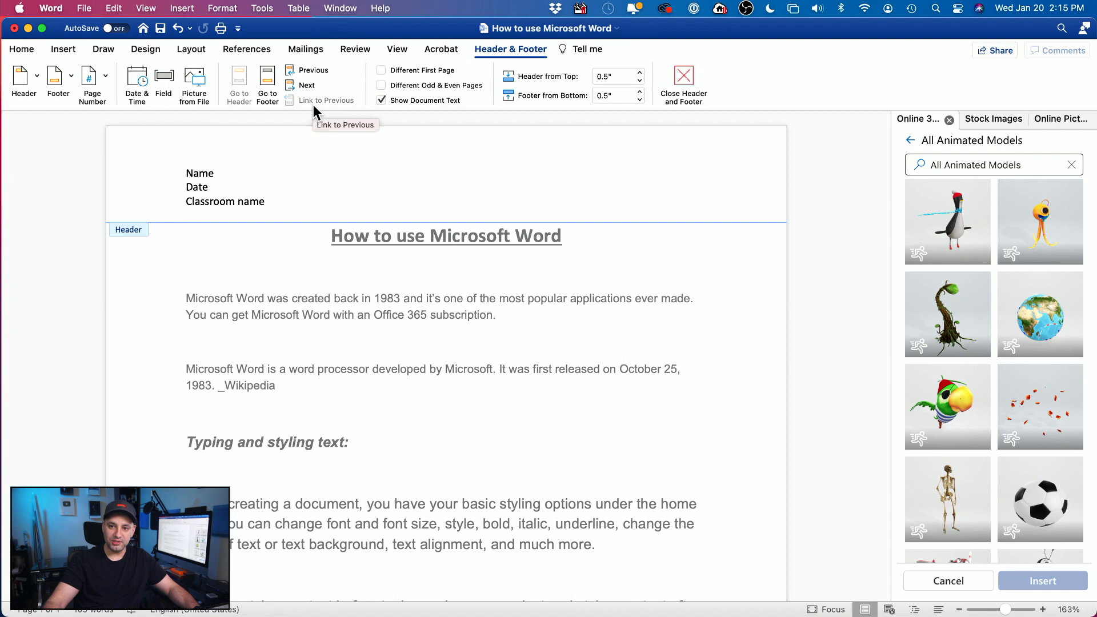
left_click(640, 82)
left_click(640, 82)
left_click(640, 82)
left_click(640, 73)
left_click(640, 73)
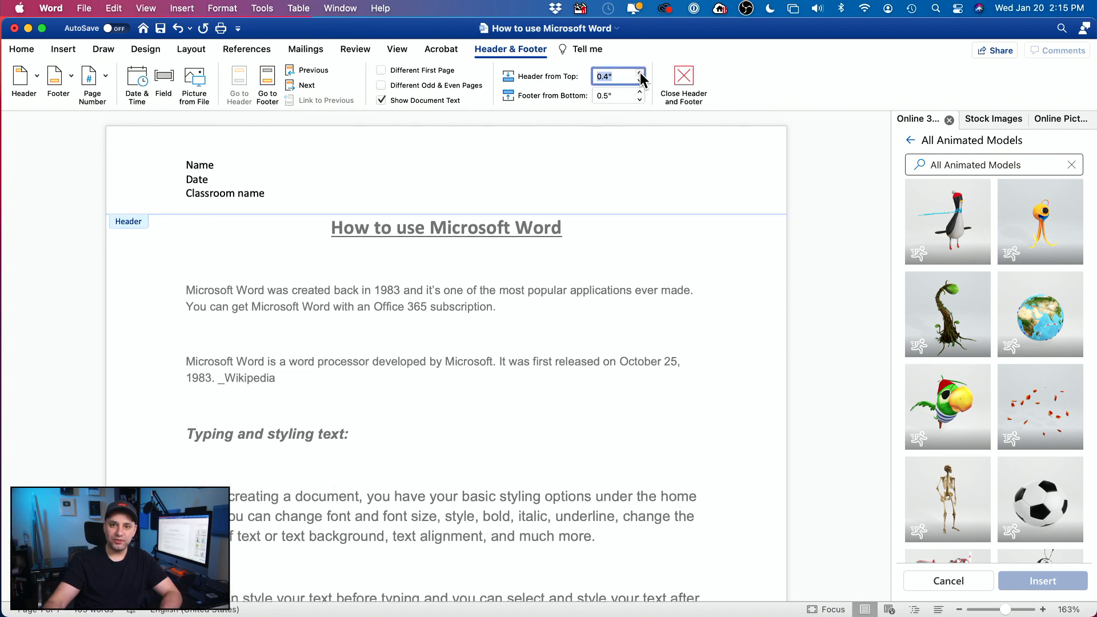
left_click(640, 73)
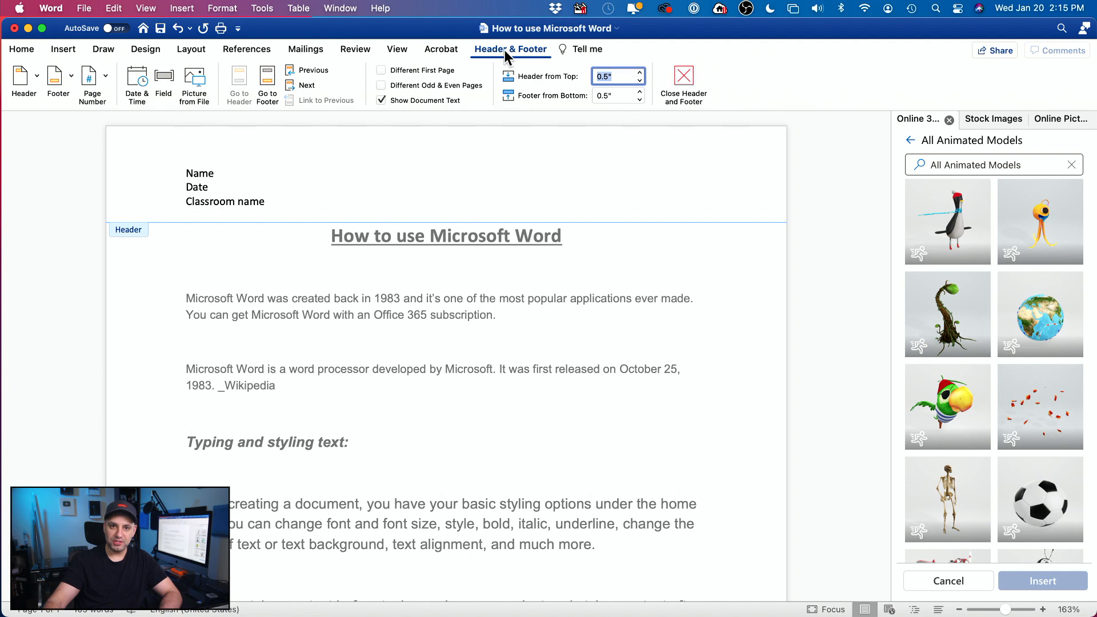
left_click(689, 85)
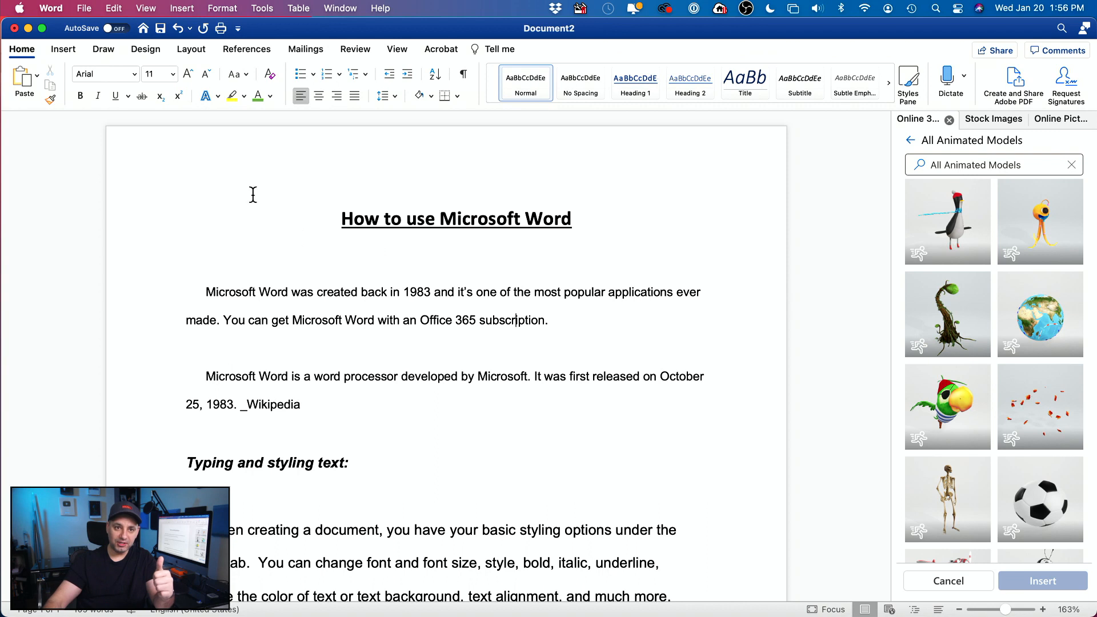
Step: Save the document to the Desktop as 'How to use Microsoft Word' in Word Document (.docx) format
left_click(86, 8)
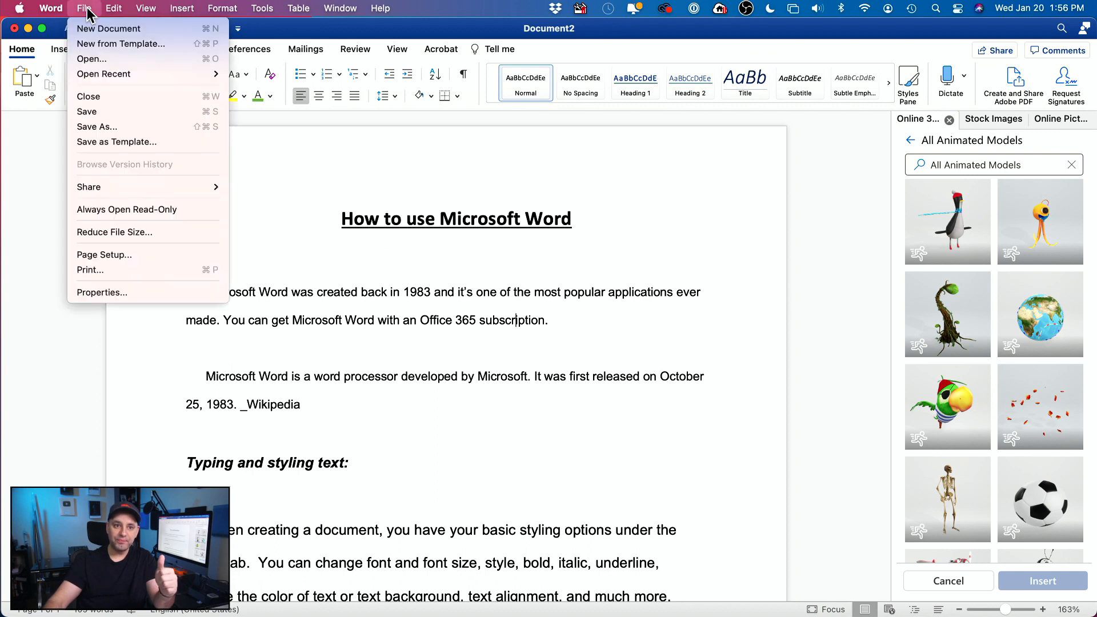
left_click(129, 126)
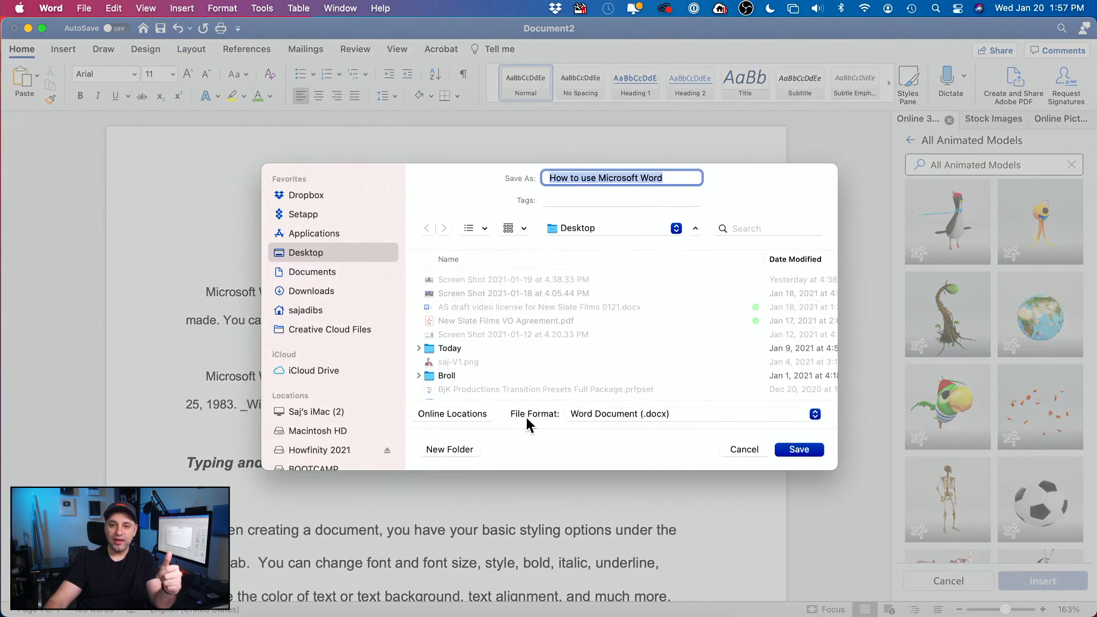
left_click(658, 417)
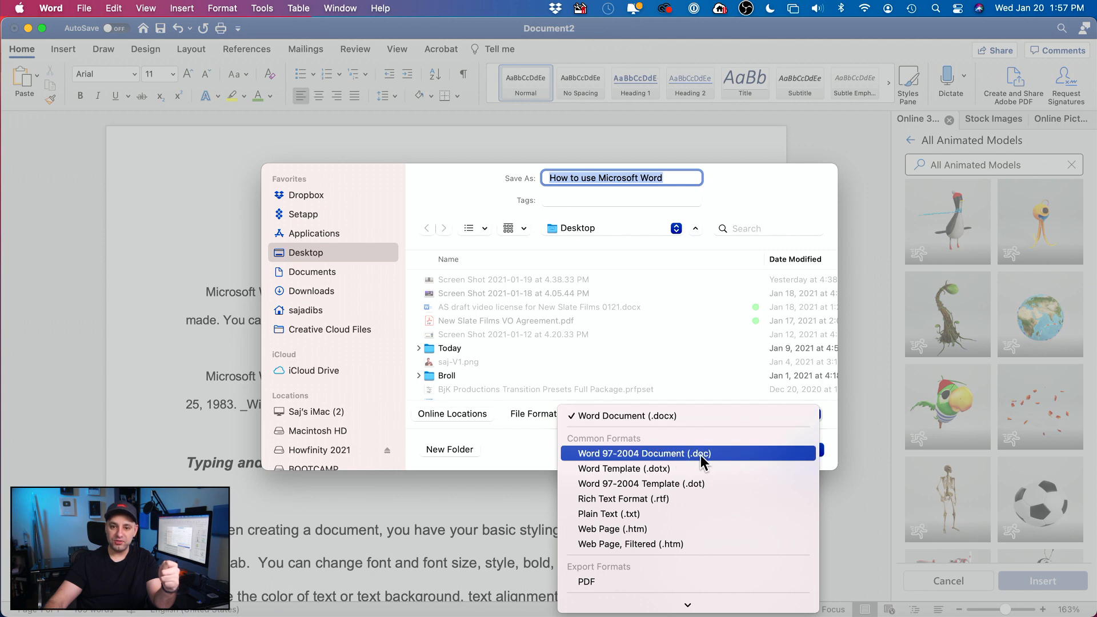
left_click(534, 422)
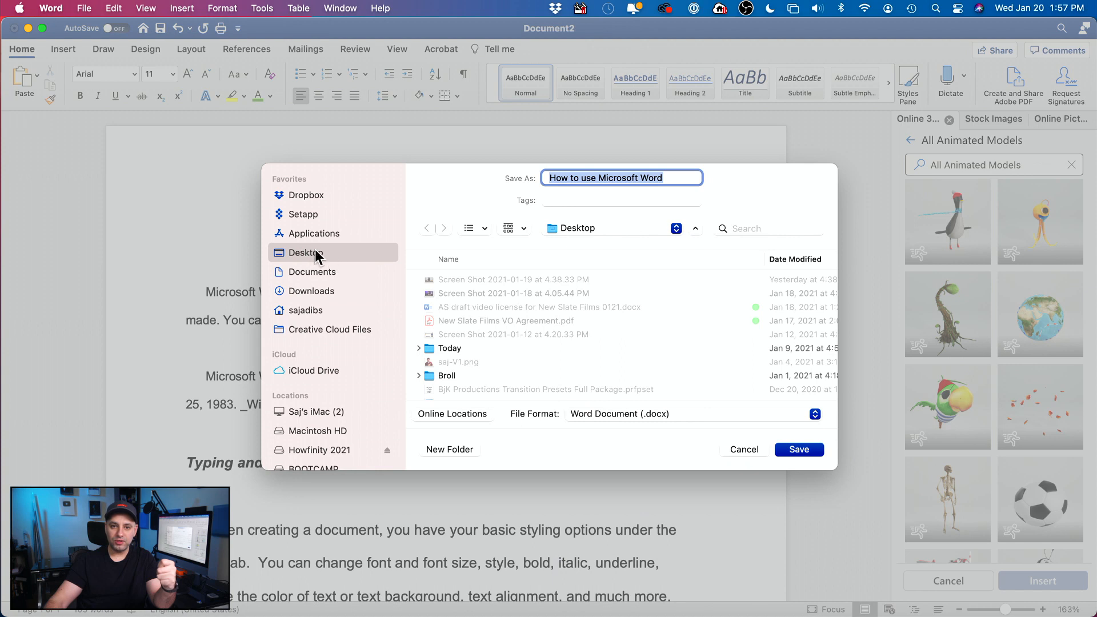
left_click(811, 450)
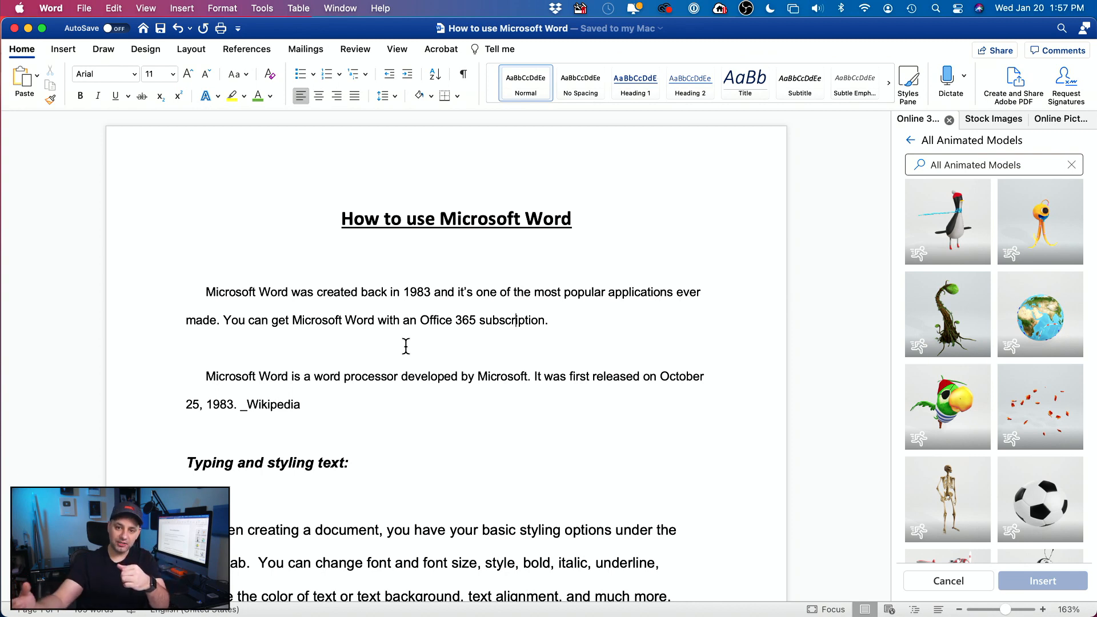
left_click(86, 8)
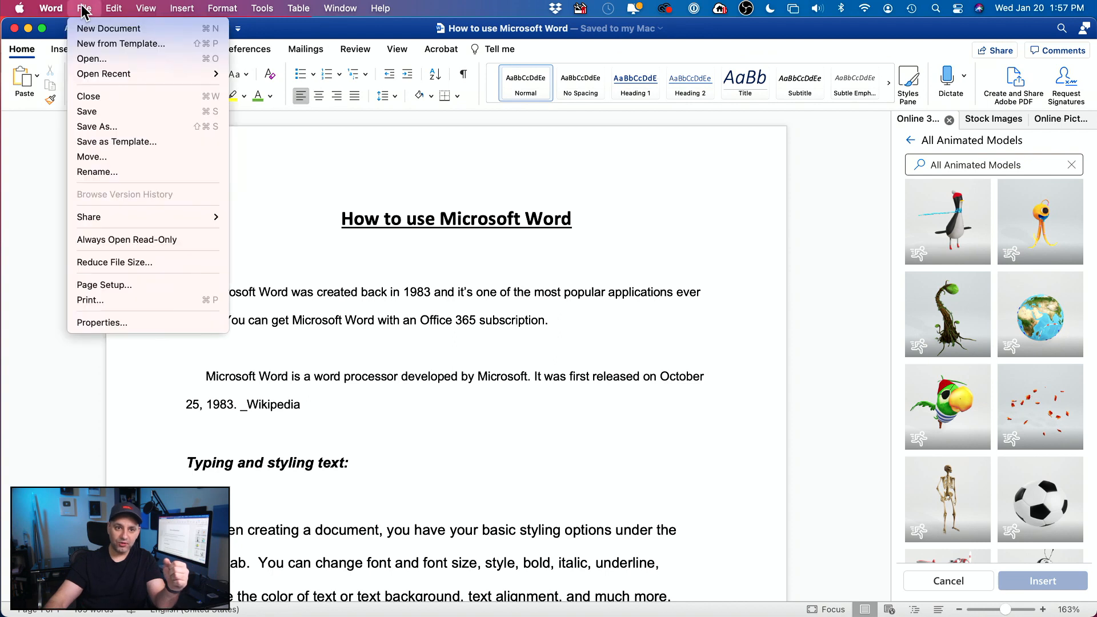
left_click(133, 300)
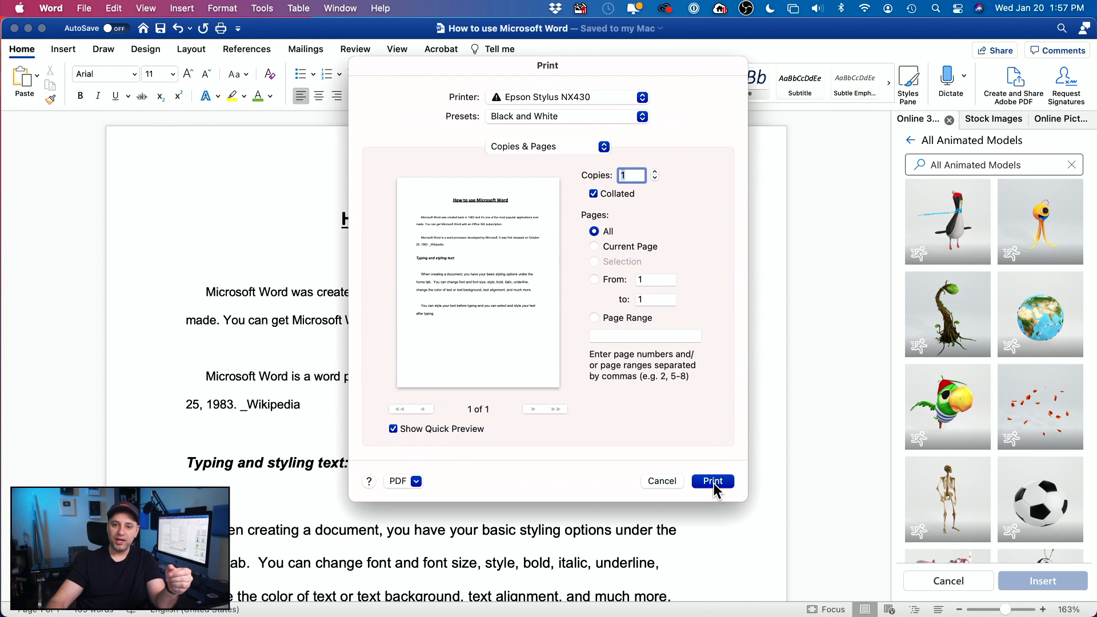
left_click(661, 481)
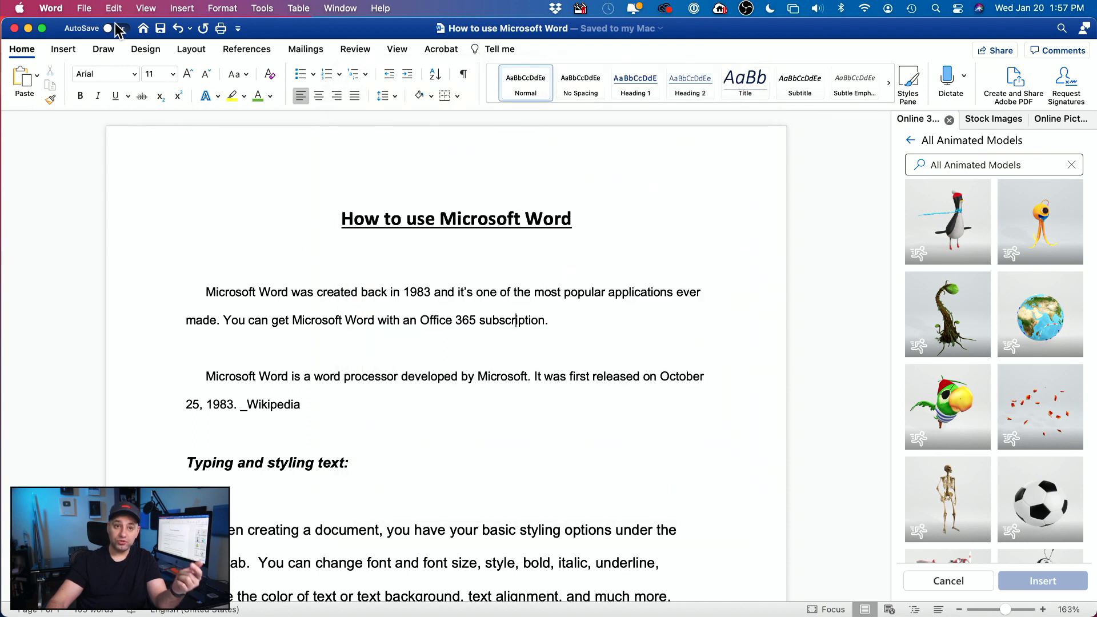
left_click(84, 8)
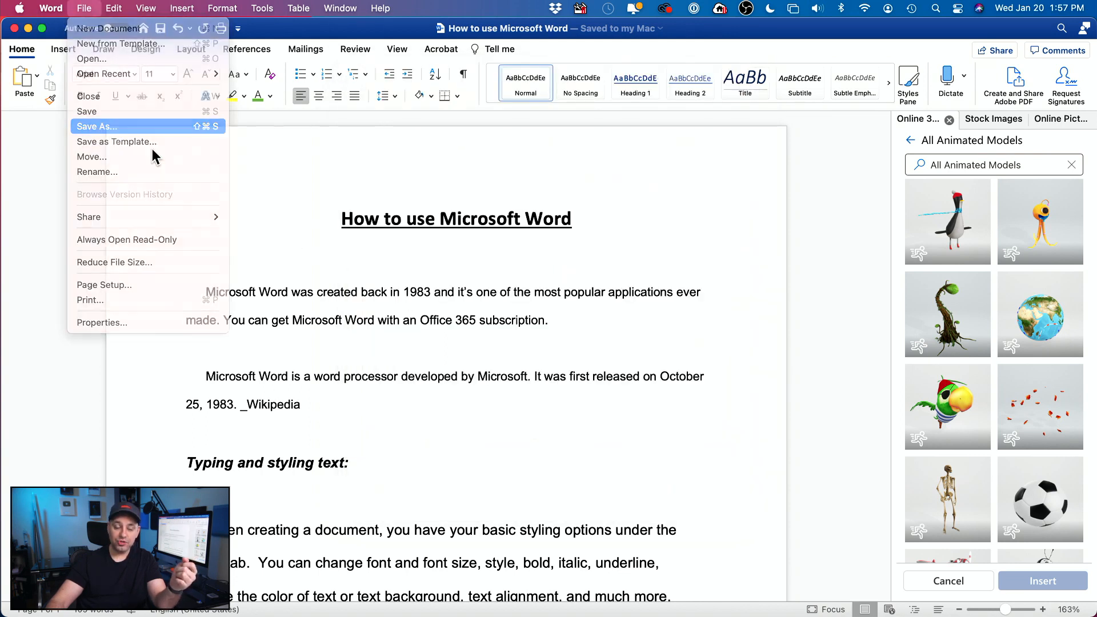
left_click(112, 128)
left_click(605, 422)
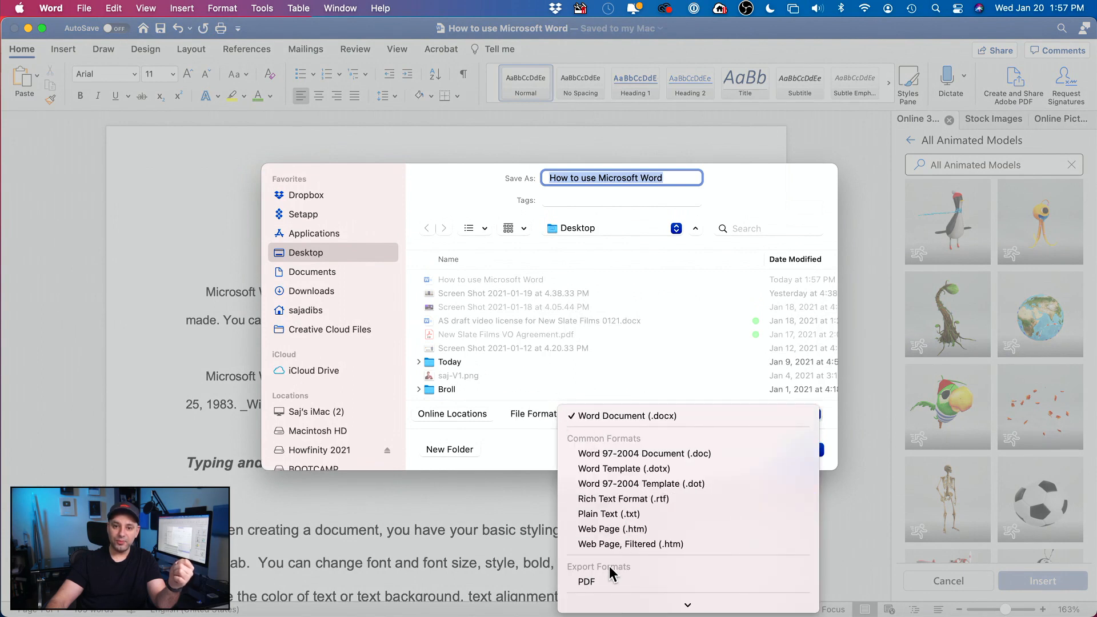
left_click(604, 581)
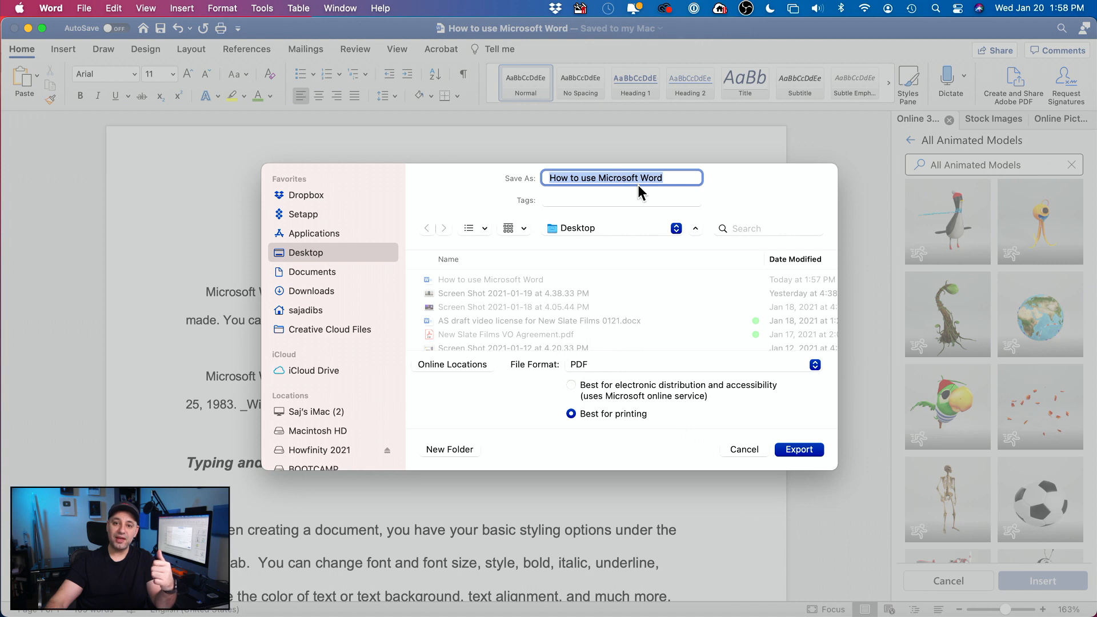
left_click(592, 371)
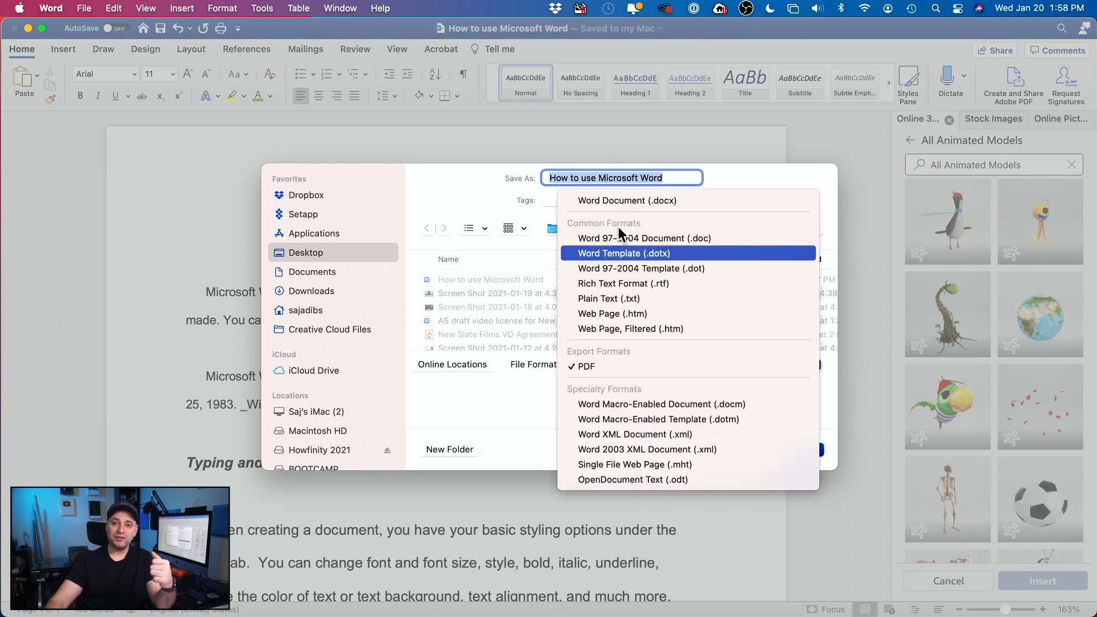
left_click(626, 197)
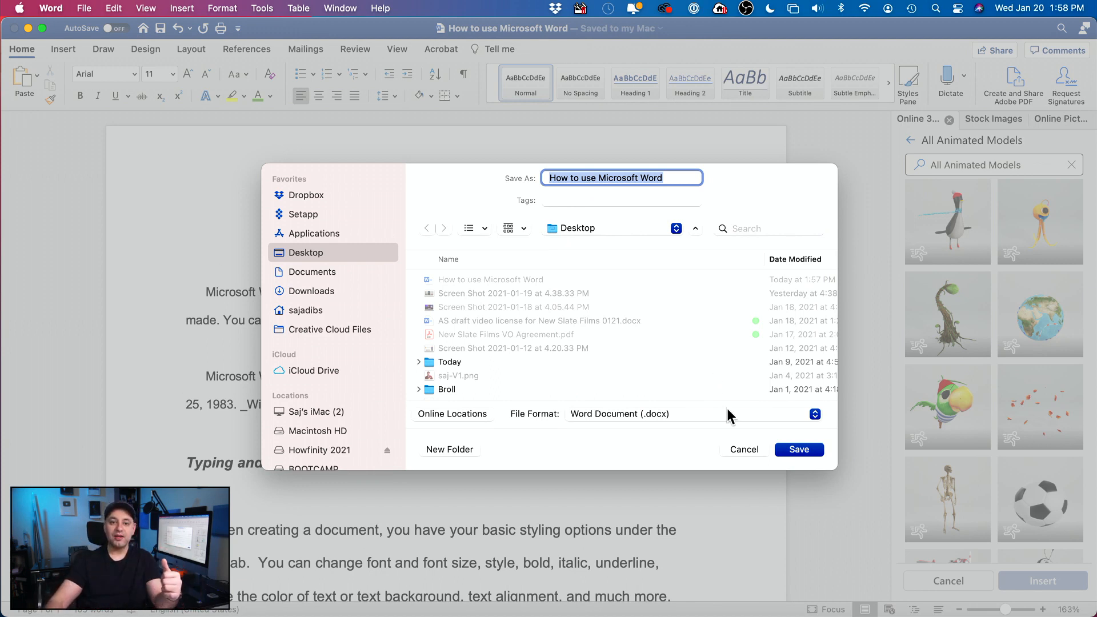
left_click(752, 454)
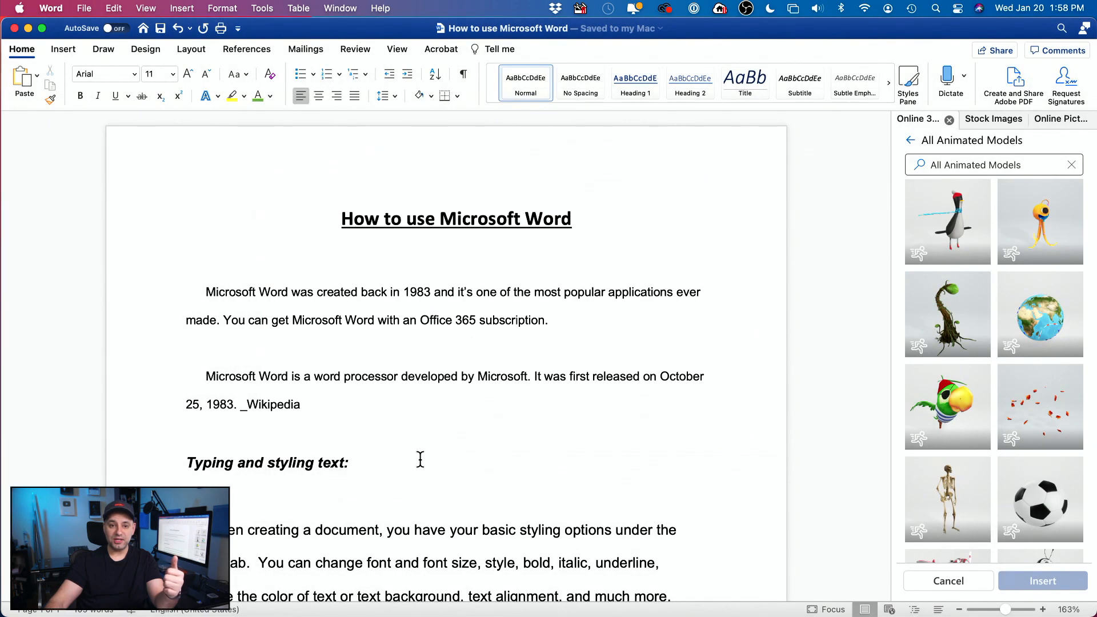